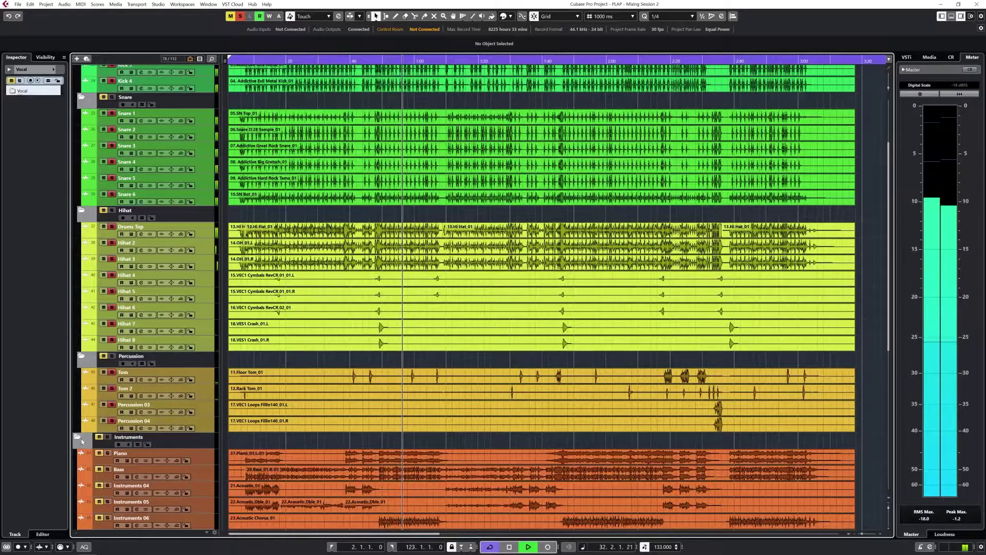
- Play back the full drum section in the project to hear the unprocessed mix
scroll(453, 331, "up", 3)
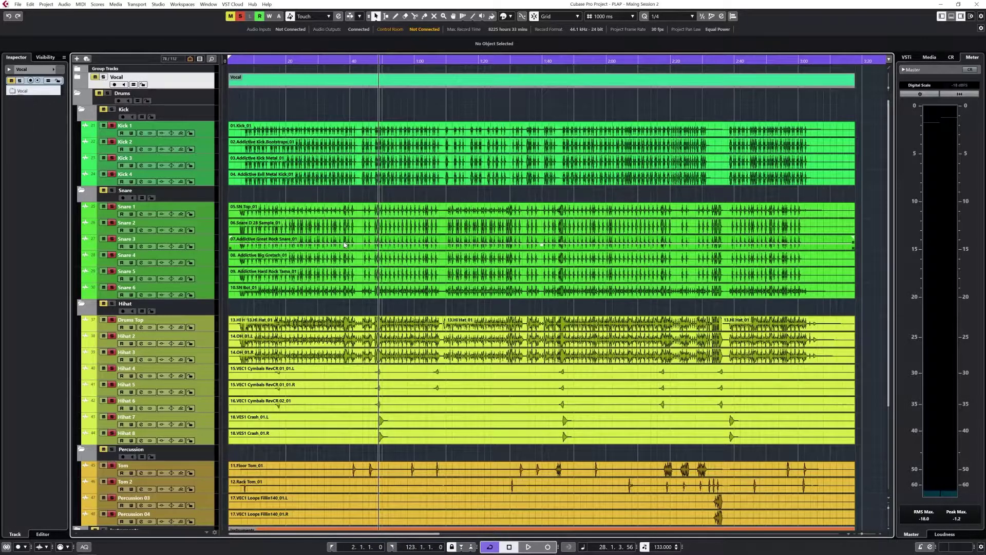
scroll(345, 243, "down", 3)
scroll(378, 248, "up", 3)
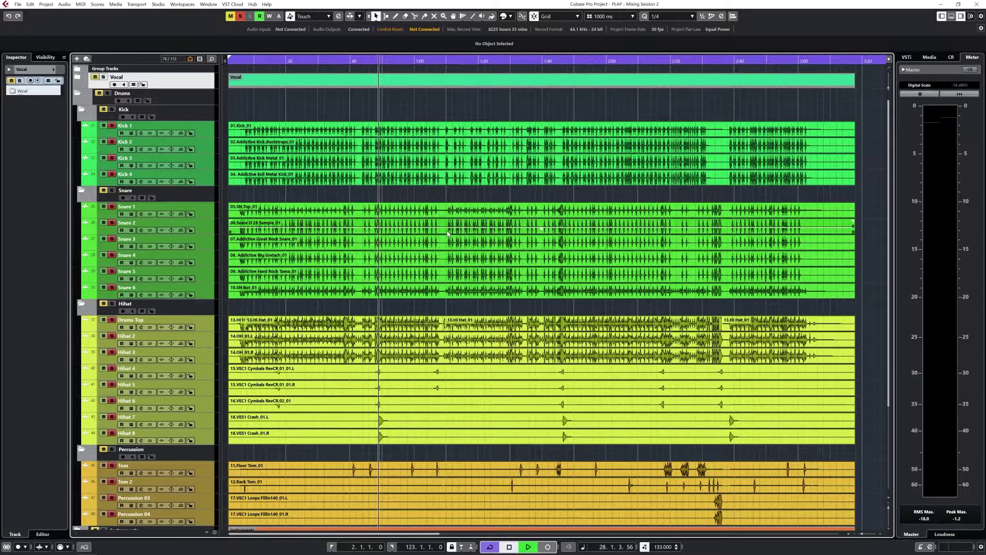
key("space")
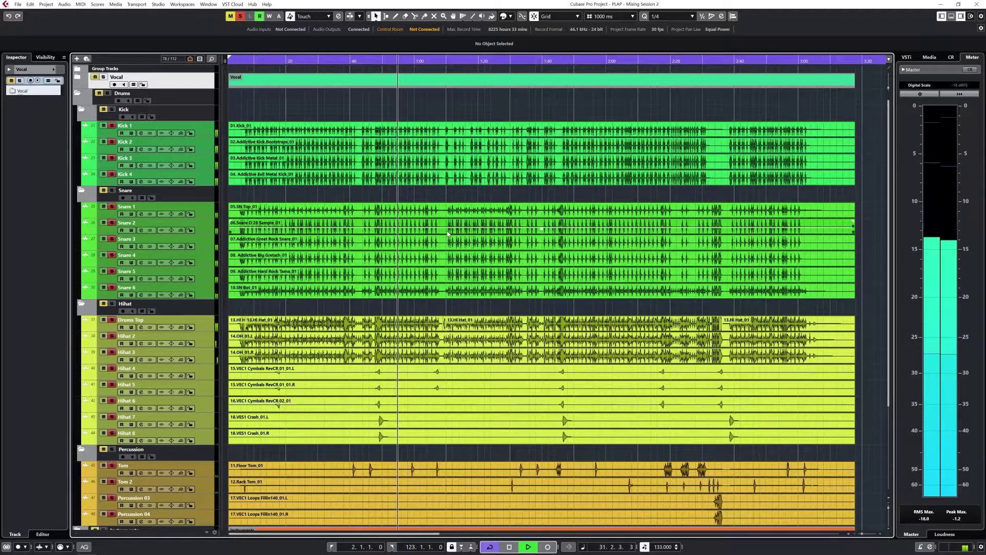
key("space")
- Insert the CLA-76 Stereo compressor in the second insert slot of the Kick Group
key("F3")
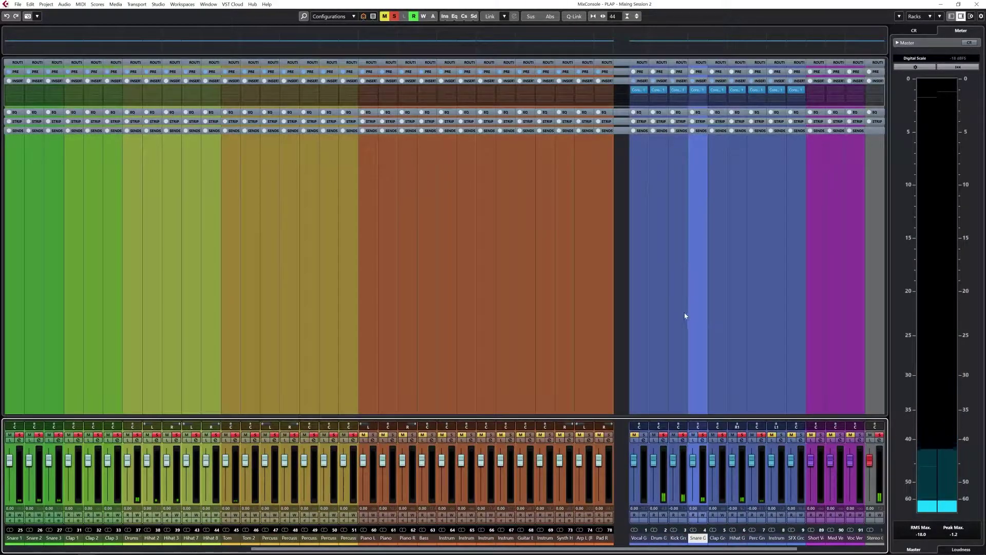
left_click(675, 274)
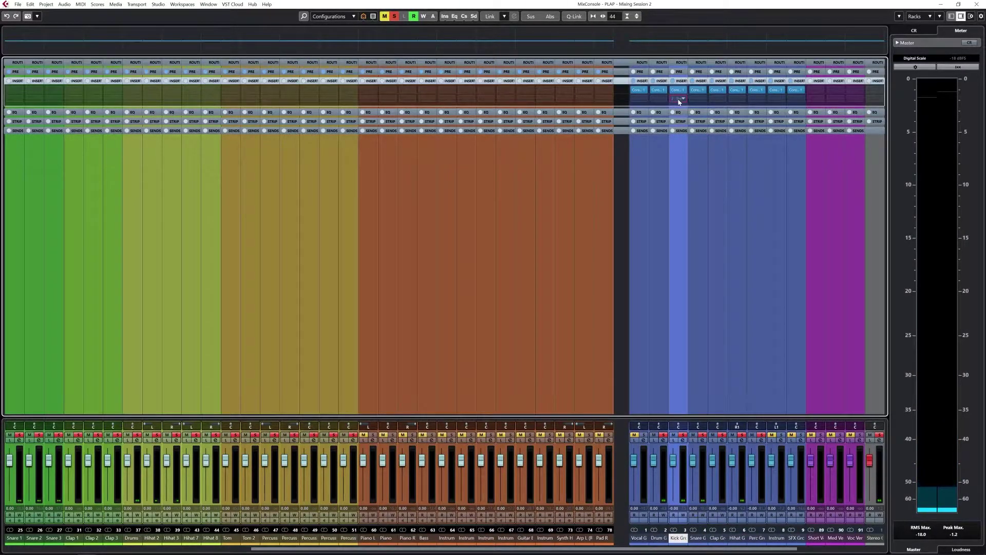
left_click(677, 100)
type("76")
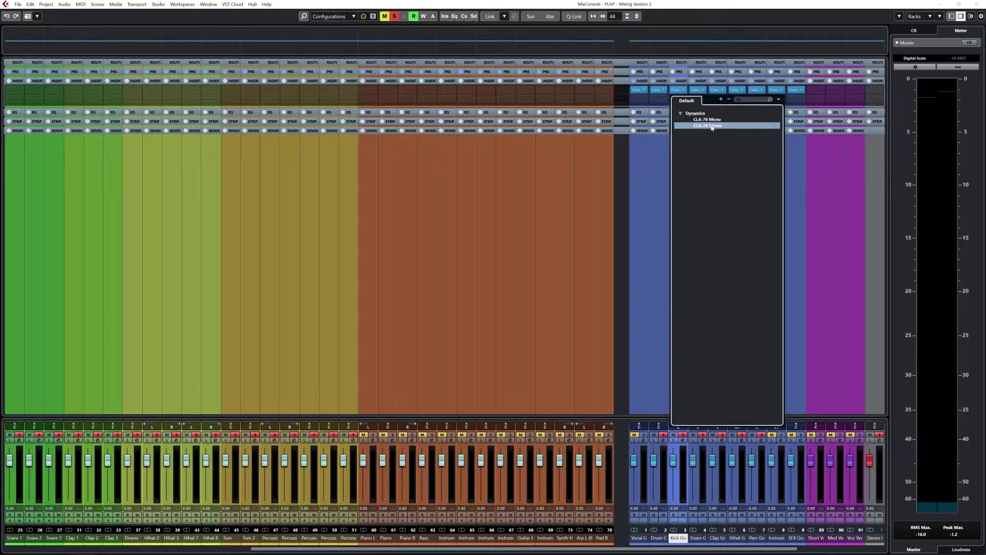
left_click(711, 126)
- Adjust the attack and ratio of the Kick Group's CLA-76 compressor while comparing the sound with the plug-in bypassed
left_click_drag(432, 272, 433, 270)
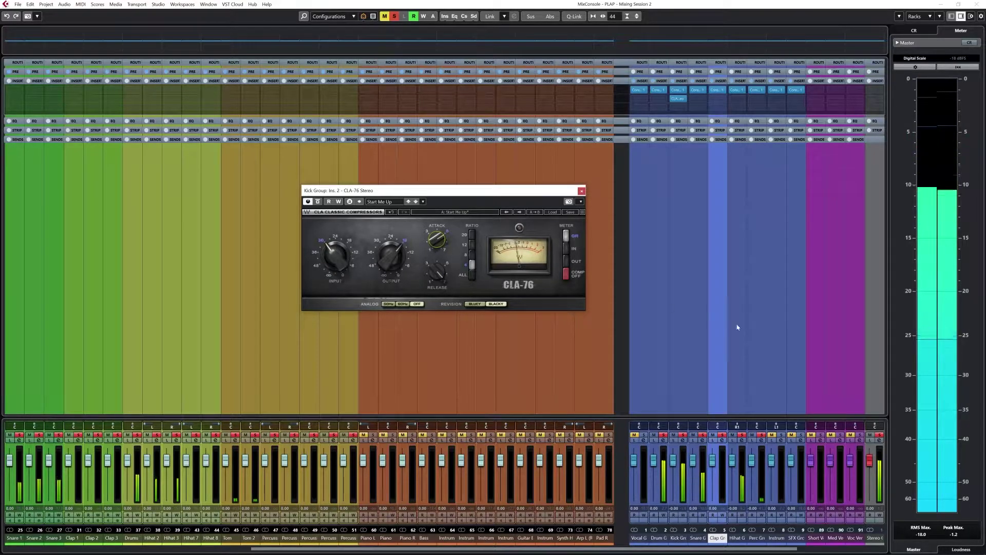
left_click(677, 196)
left_click_drag(430, 195, 429, 179)
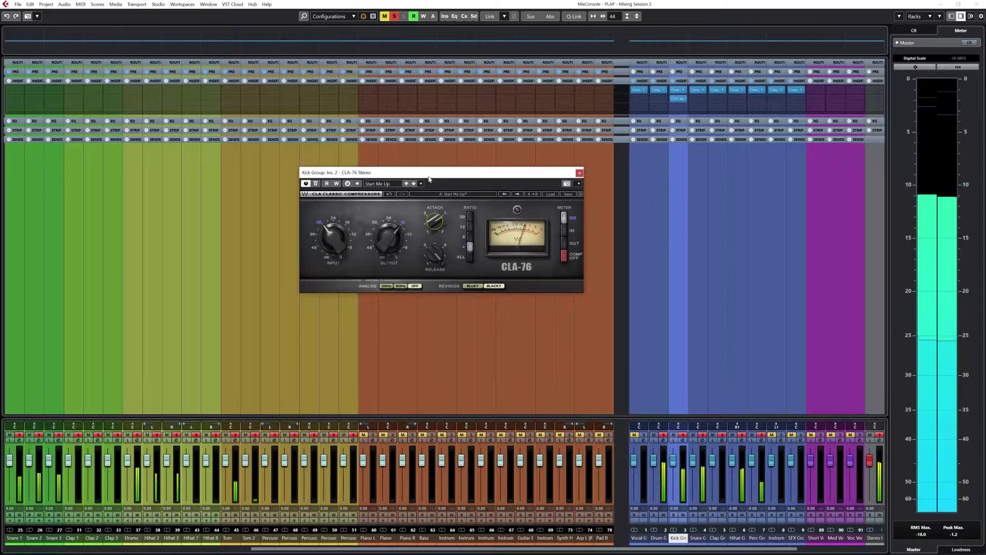
left_click(317, 184)
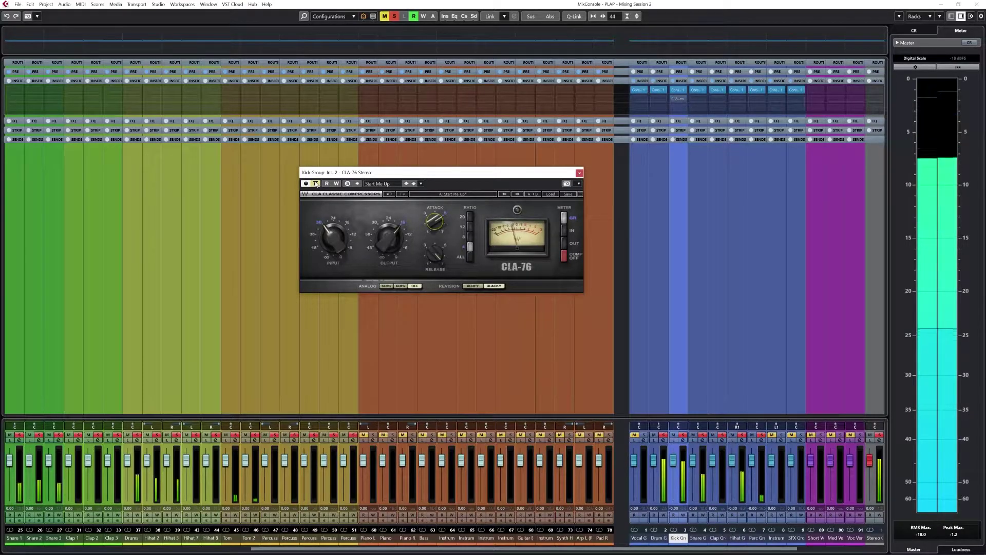
left_click(316, 184)
mouse_move(439, 236)
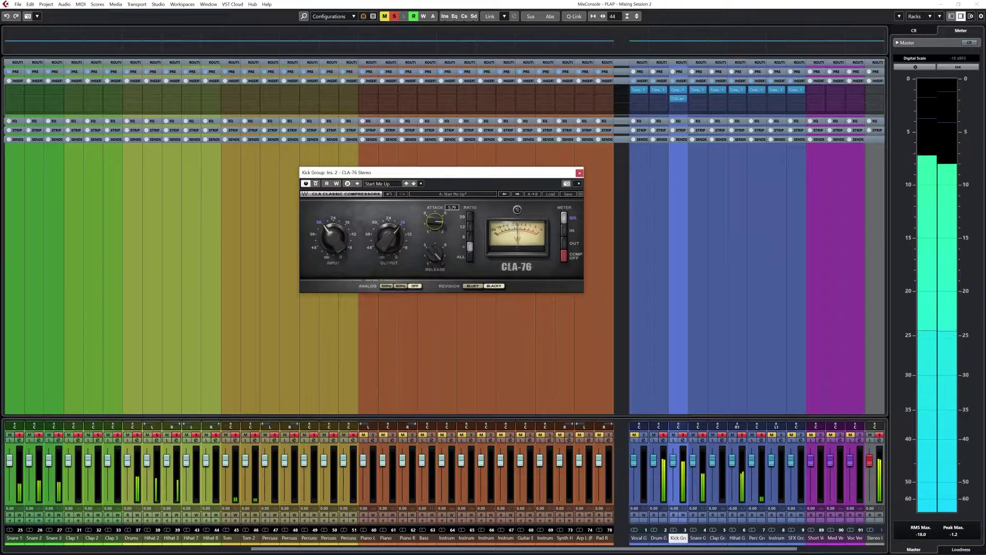
left_click_drag(414, 285, 419, 306)
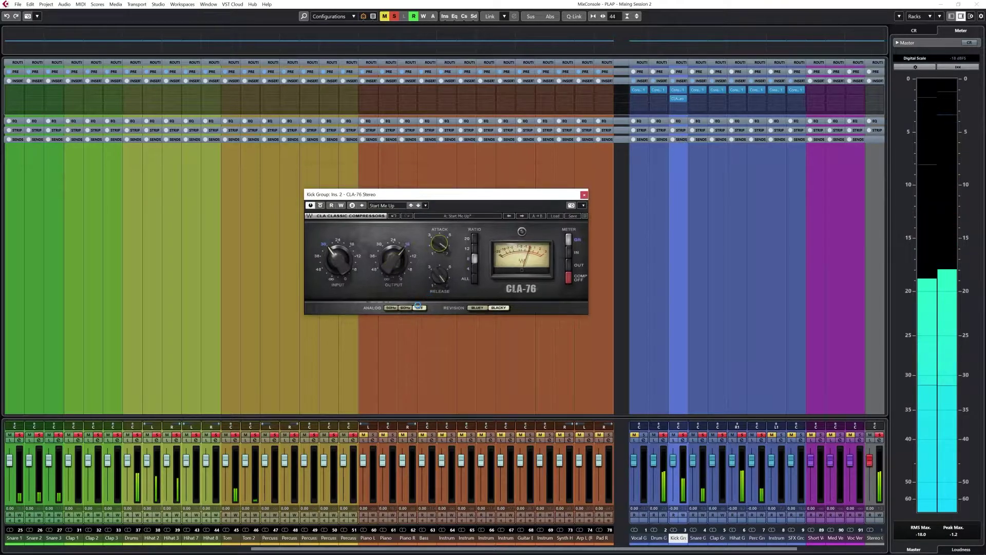
left_click(584, 195)
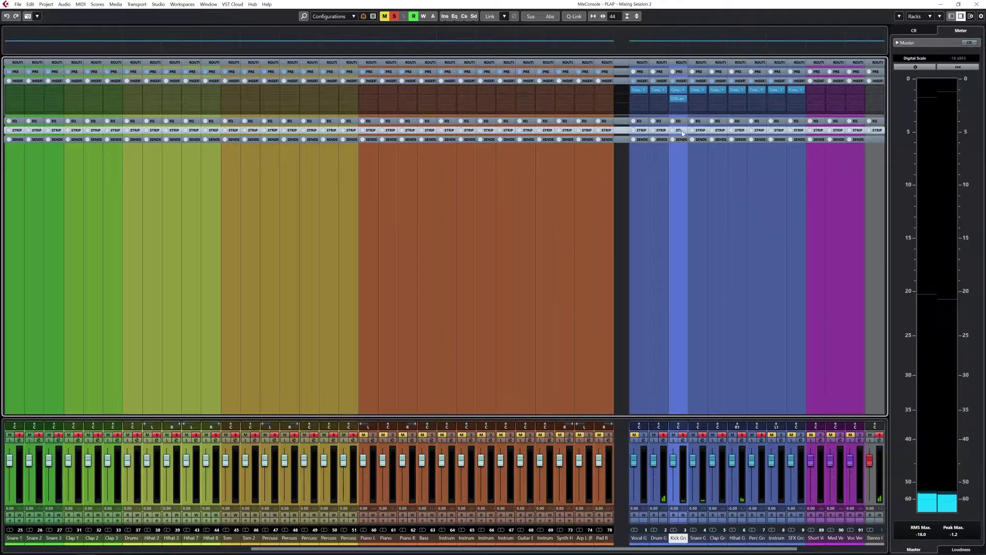
left_click(679, 129)
right_click(681, 131)
key("Escape")
key("e")
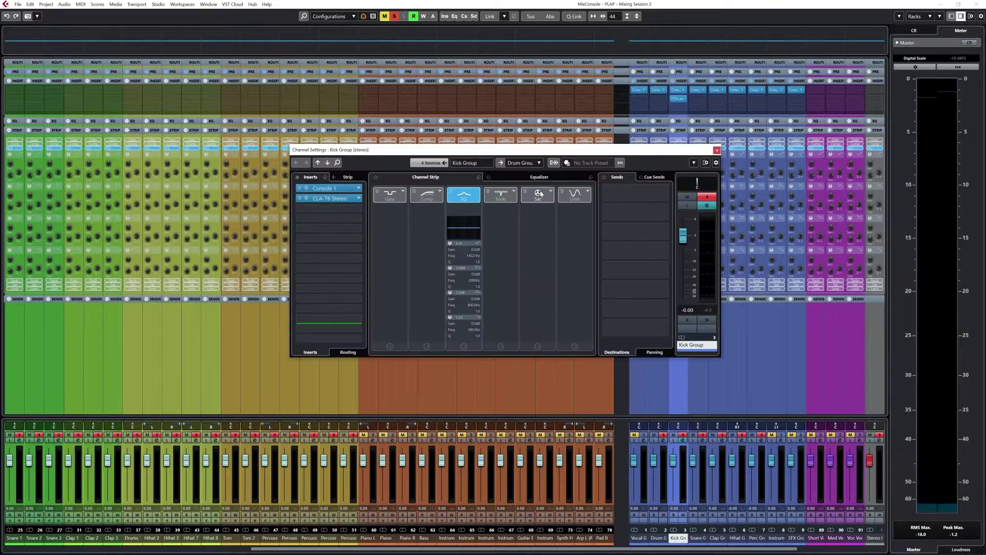
left_click(549, 195)
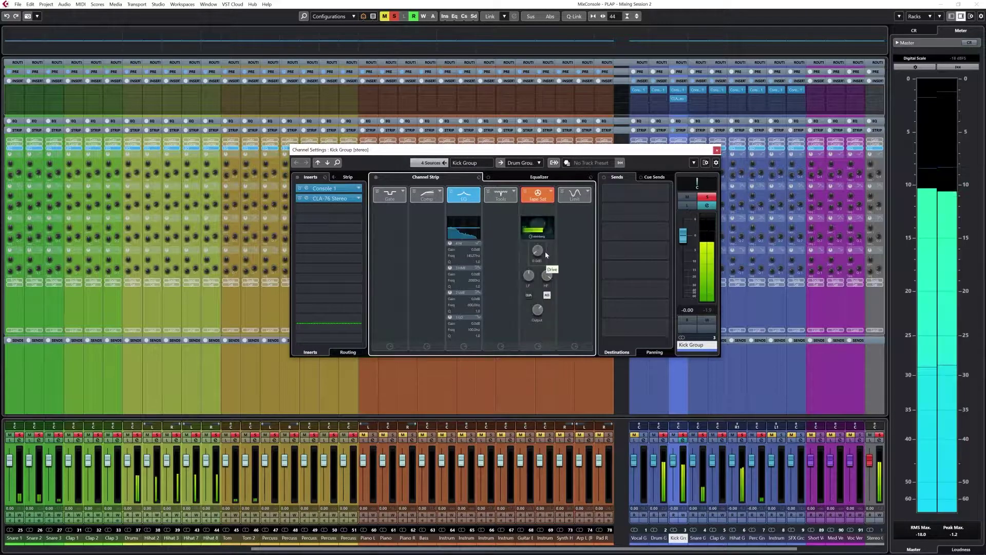
left_click_drag(538, 241, 537, 236)
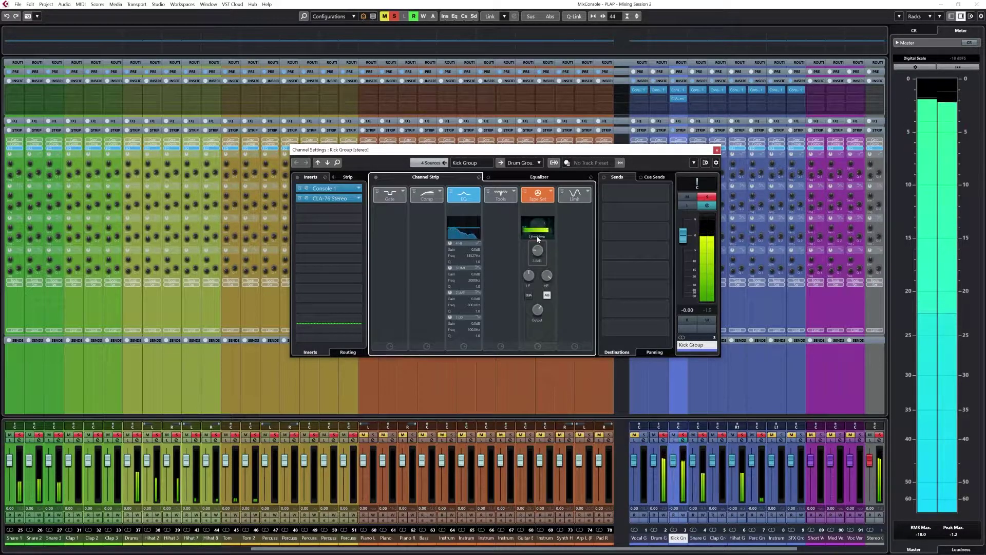
left_click_drag(538, 236, 538, 243)
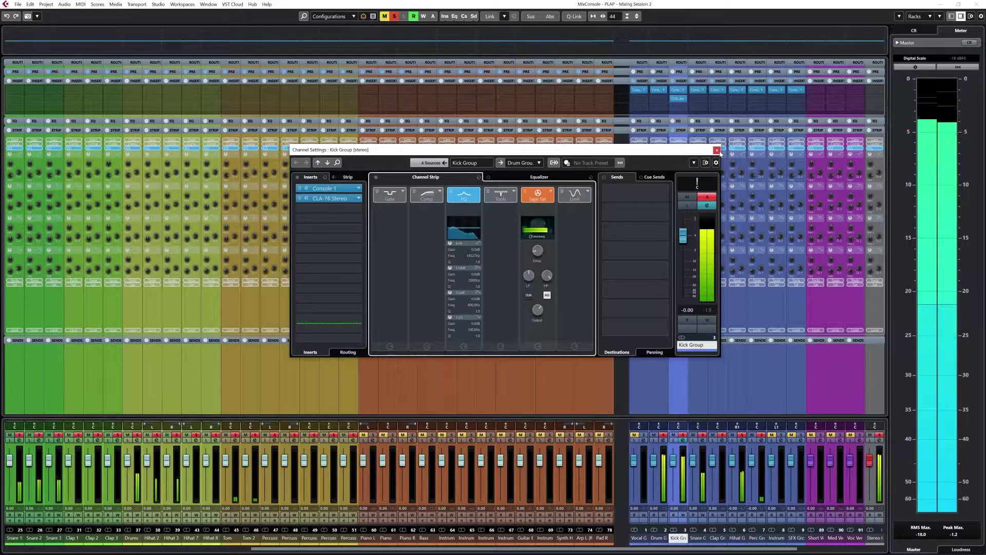
left_click(717, 150)
left_click(678, 132)
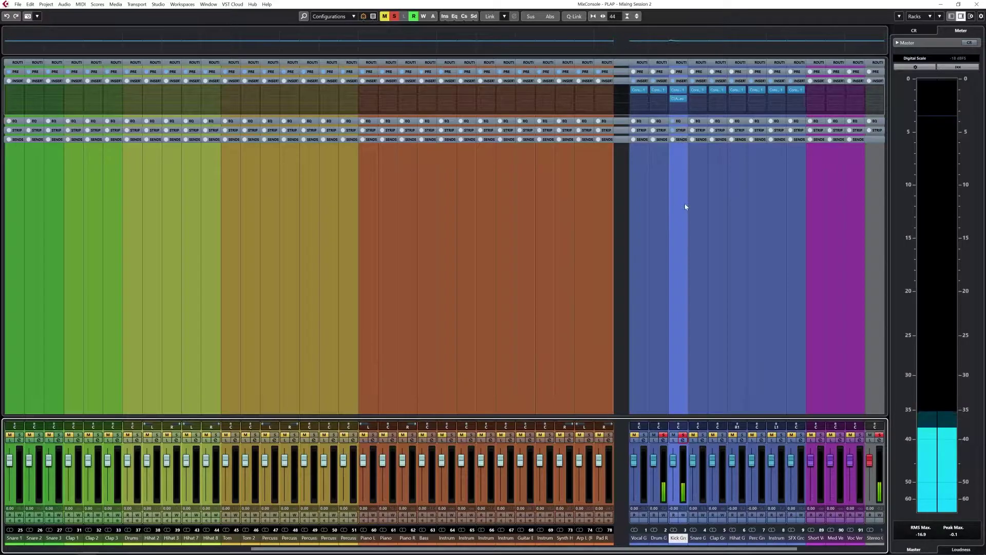
- Solo the Snare Group and EQ it with a boost of about 7.5 dB at 188 Hz plus a low cut
left_click(697, 237)
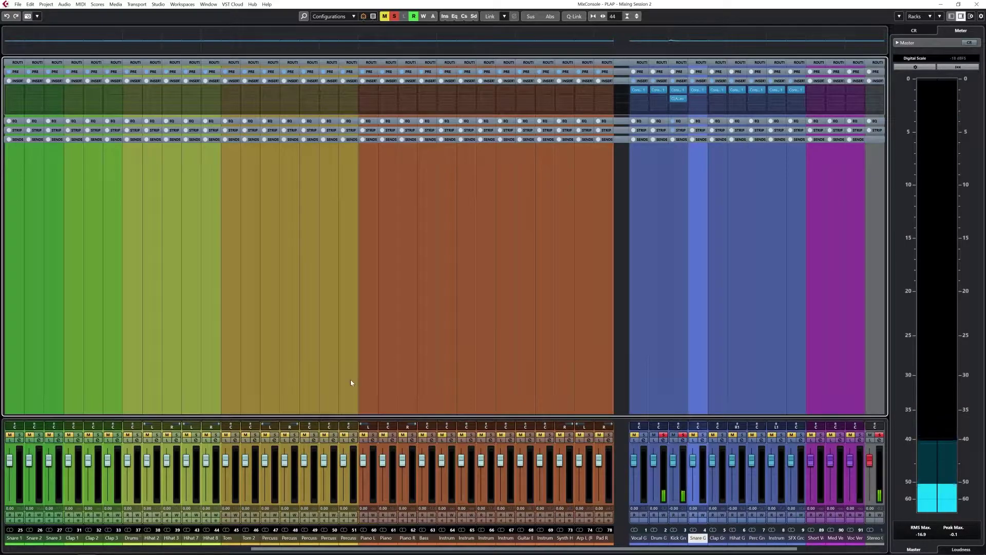
key("F3")
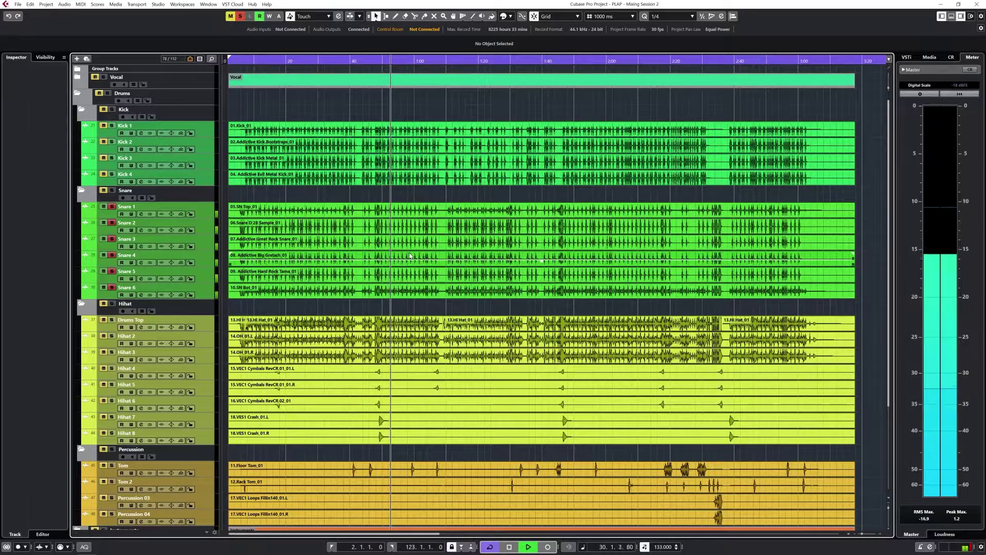
key("F3")
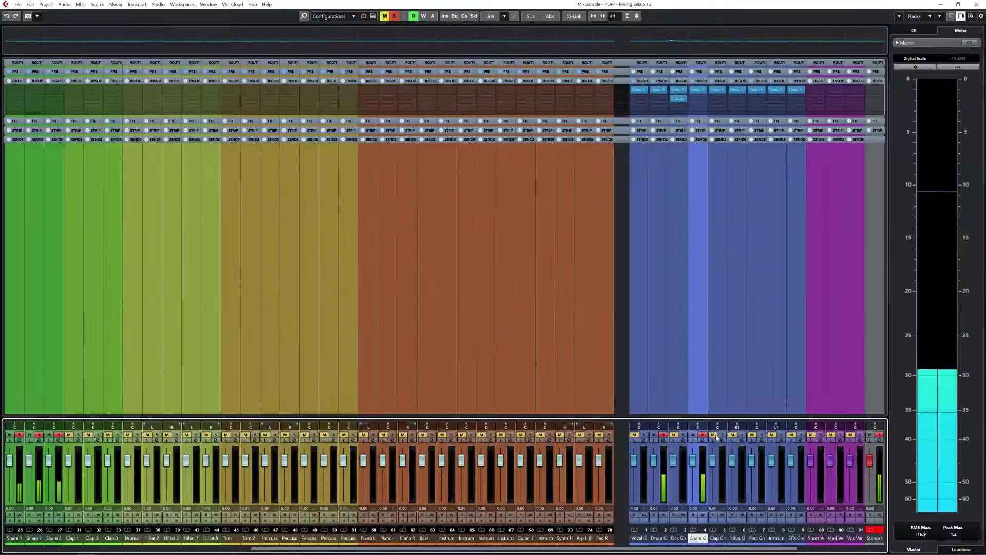
left_click(703, 440)
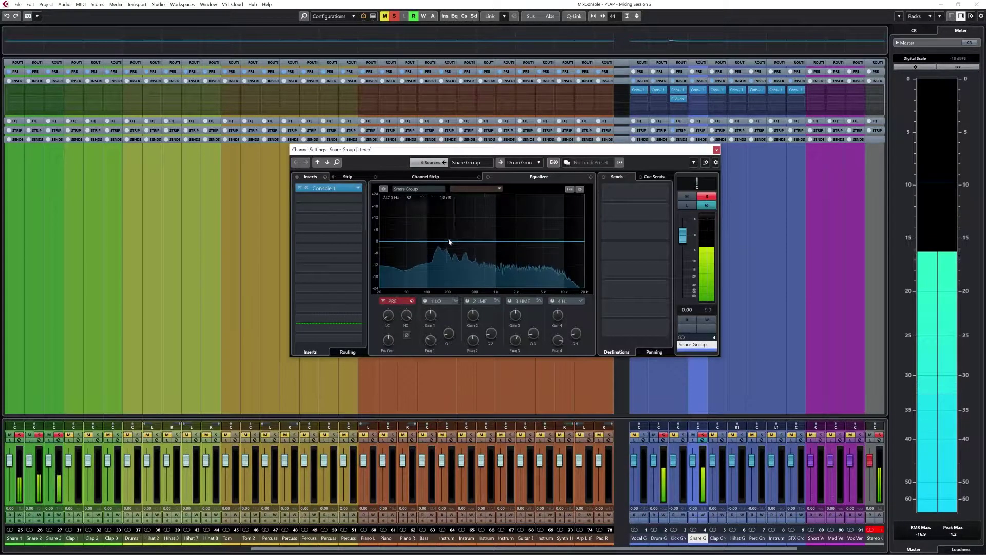
left_click_drag(447, 231, 447, 227)
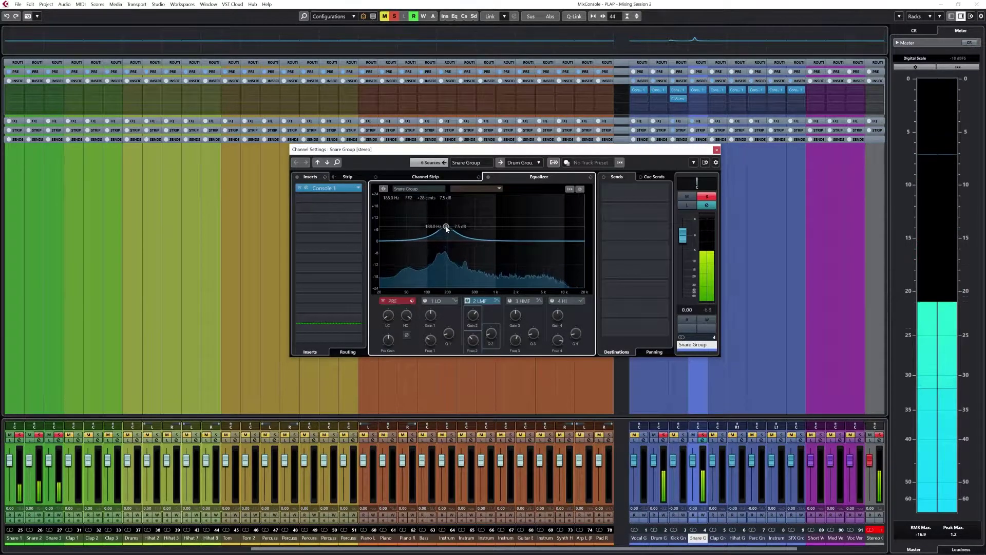
mouse_move(387, 317)
left_mouse_down()
mouse_move(406, 331)
mouse_move(389, 317)
left_mouse_up()
left_click(407, 334)
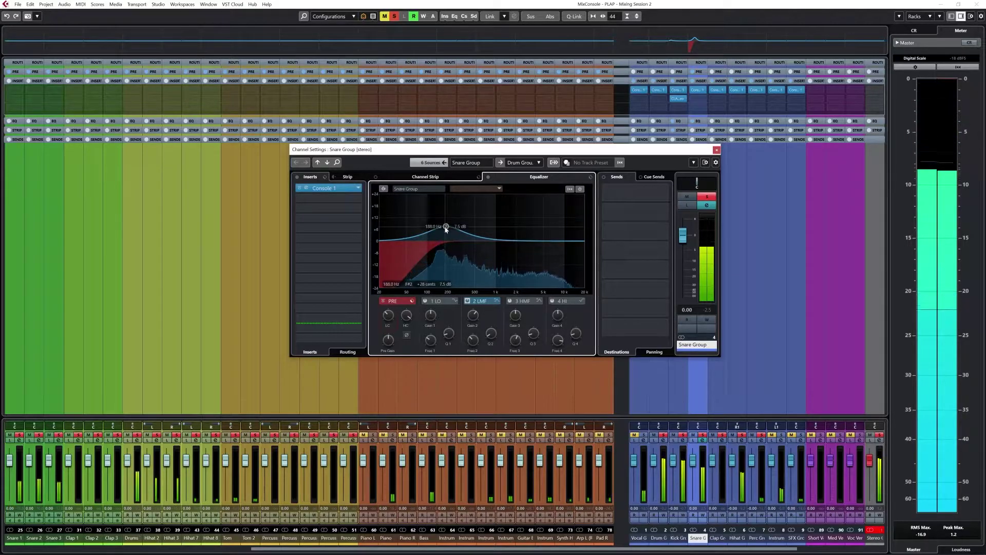
- Add a 4.5 dB high boost at 3.43 kHz to the Snare Group's EQ and move the low-mid band to 176 Hz, 7.9 dB
mouse_move(550, 240)
left_mouse_down()
mouse_move(549, 230)
mouse_move(533, 234)
left_mouse_up()
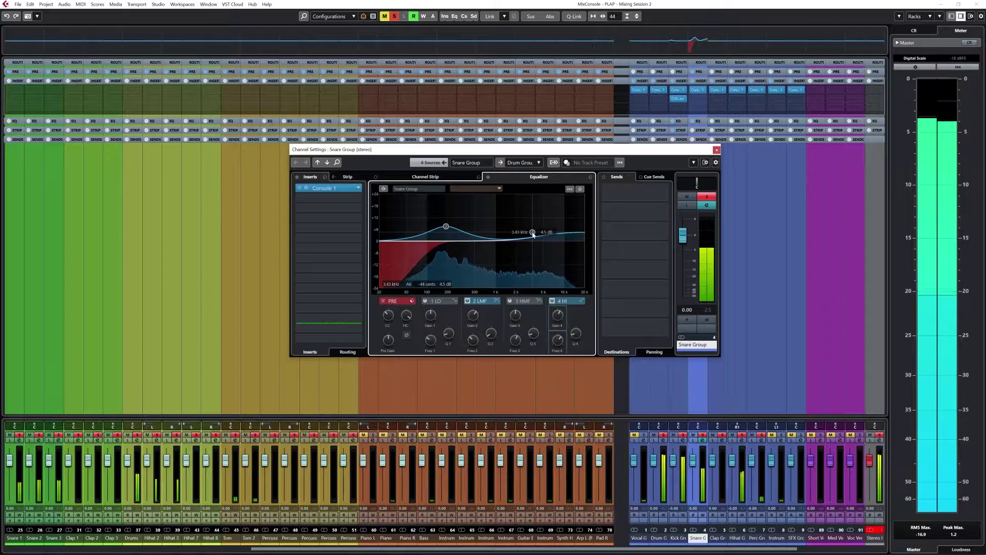
left_click_drag(446, 227, 444, 229)
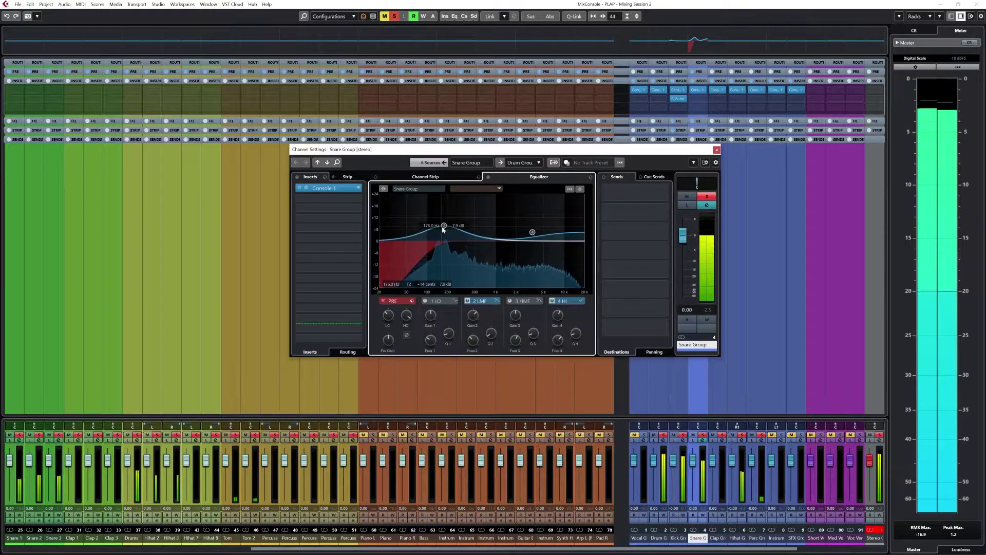
- Insert the CLA-2A Stereo compressor after Console 1 on the Snare Group and audition it with the drums
left_click(341, 189)
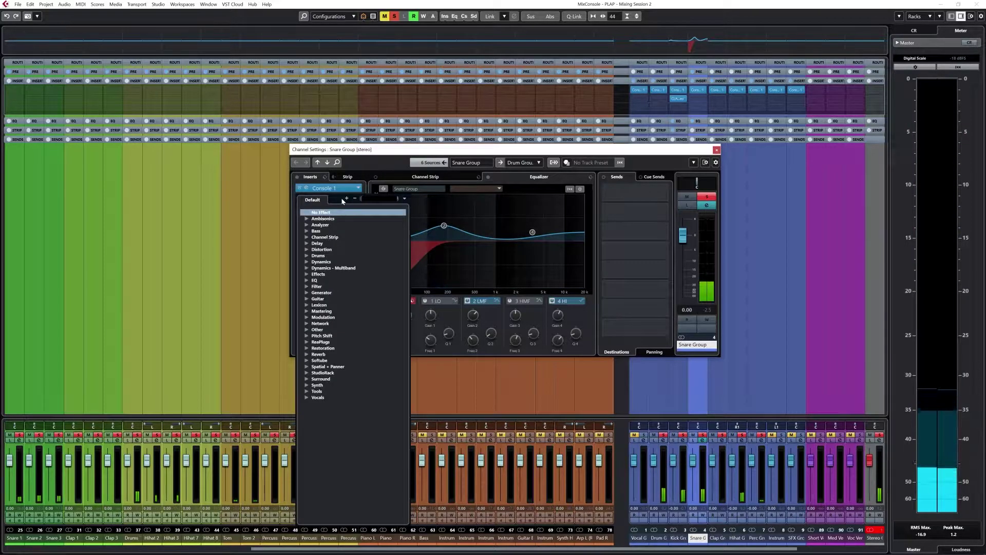
type("2a")
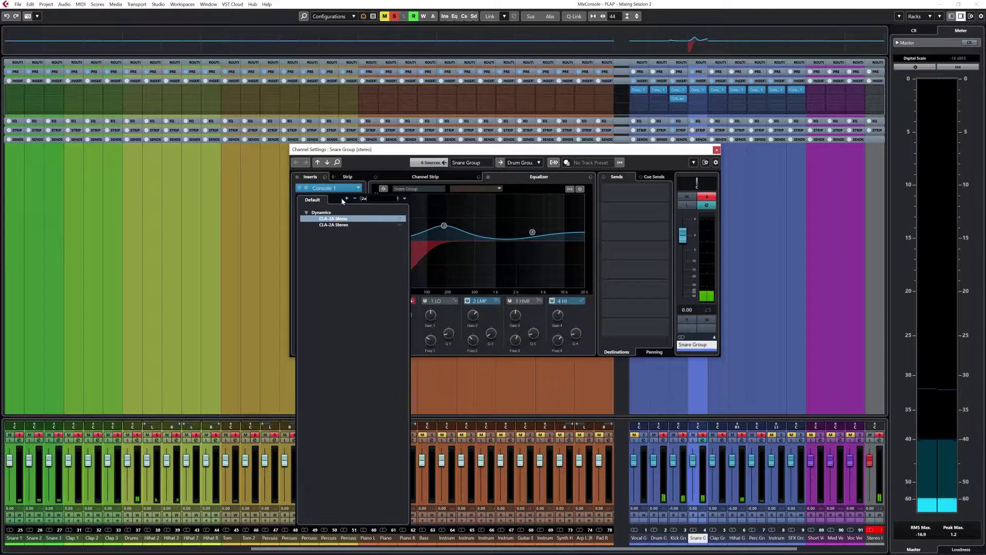
left_click(326, 225)
left_click_drag(480, 224, 620, 254)
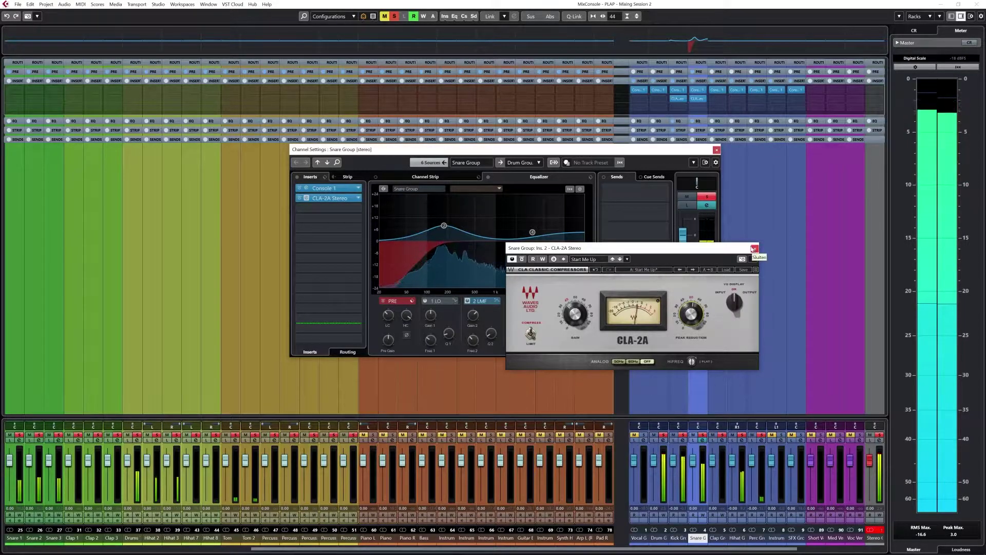
left_click_drag(704, 251, 625, 309)
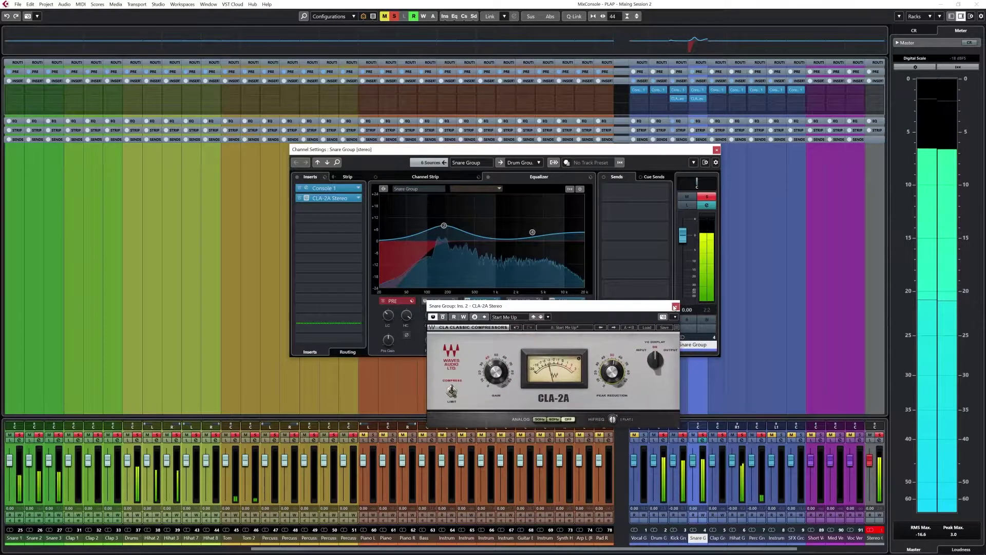
left_click(676, 307)
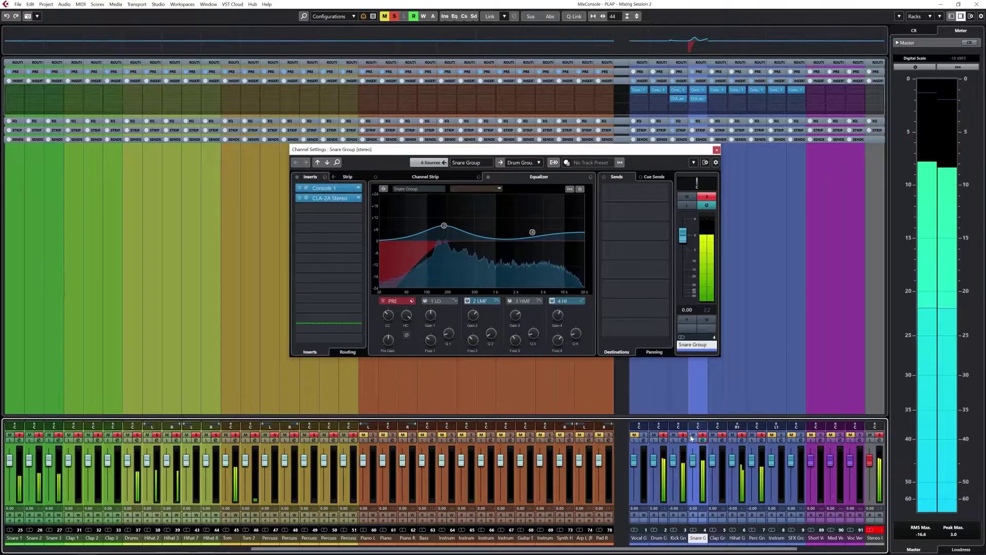
left_click(717, 150)
- Solo the Hihat Group and play back its hi-hat, cymbal and crash tracks in the project
left_click(716, 199)
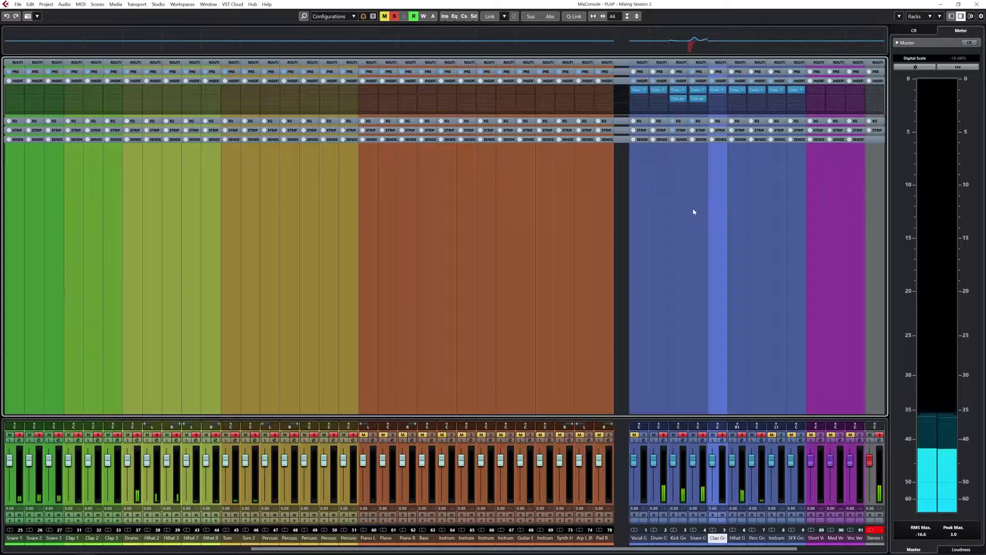
left_click(736, 279)
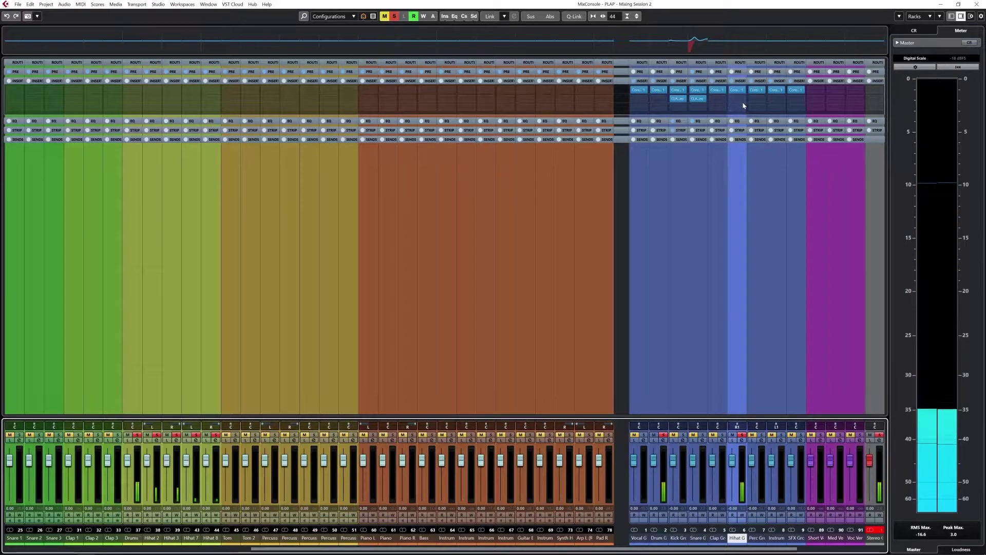
key("F3")
left_click(396, 210)
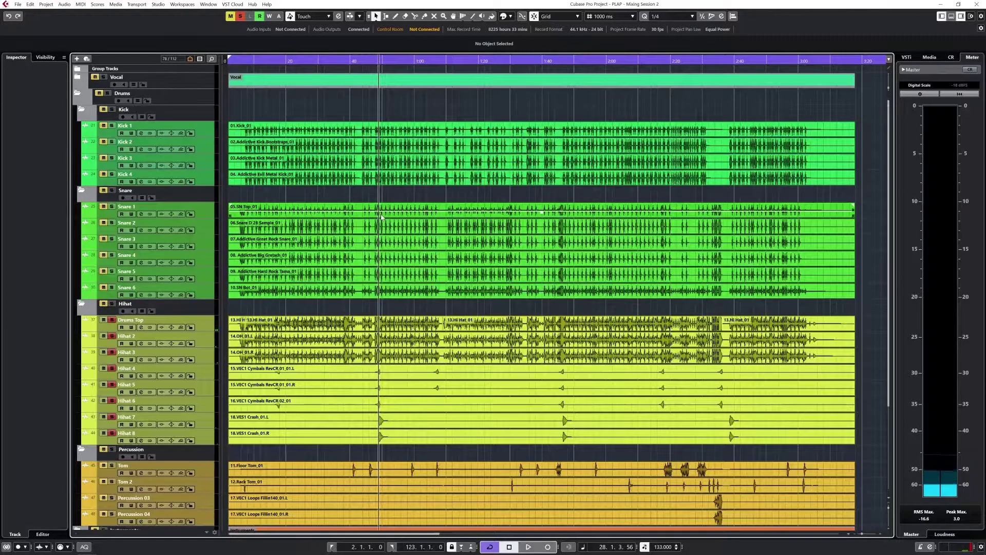
scroll(381, 217, "down", 4)
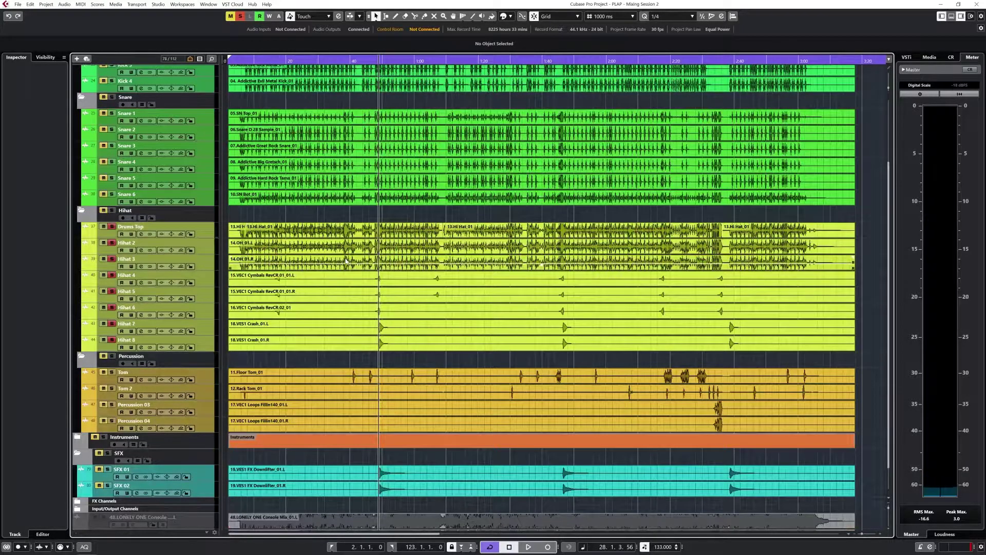
scroll(342, 255, "down", 1)
key("space")
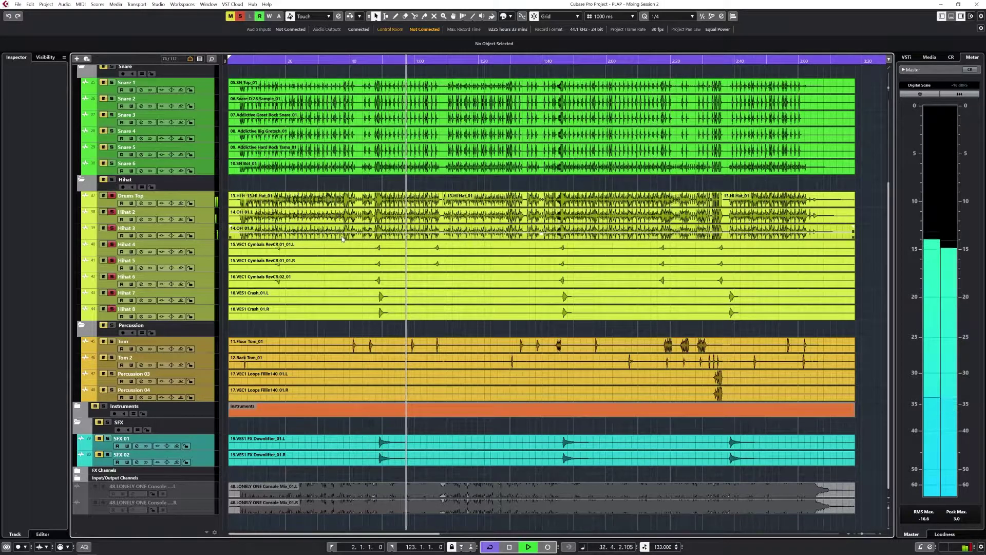
left_click(103, 197)
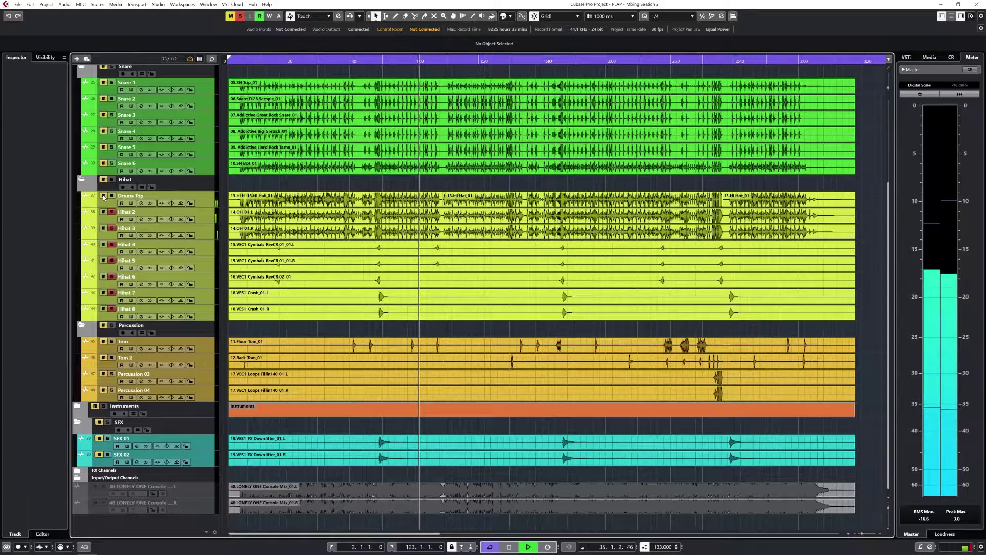
key("space")
key("F3")
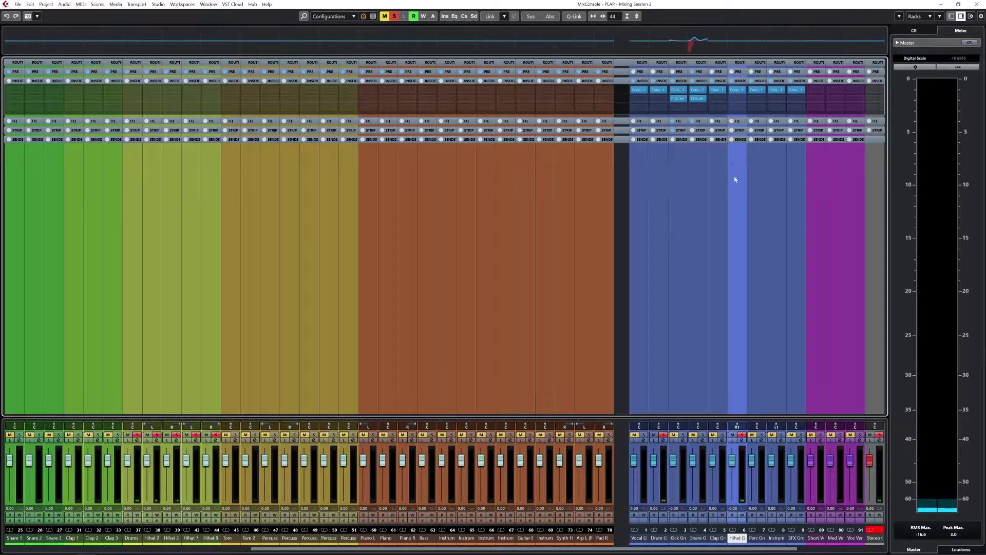
left_click(742, 440)
key("space")
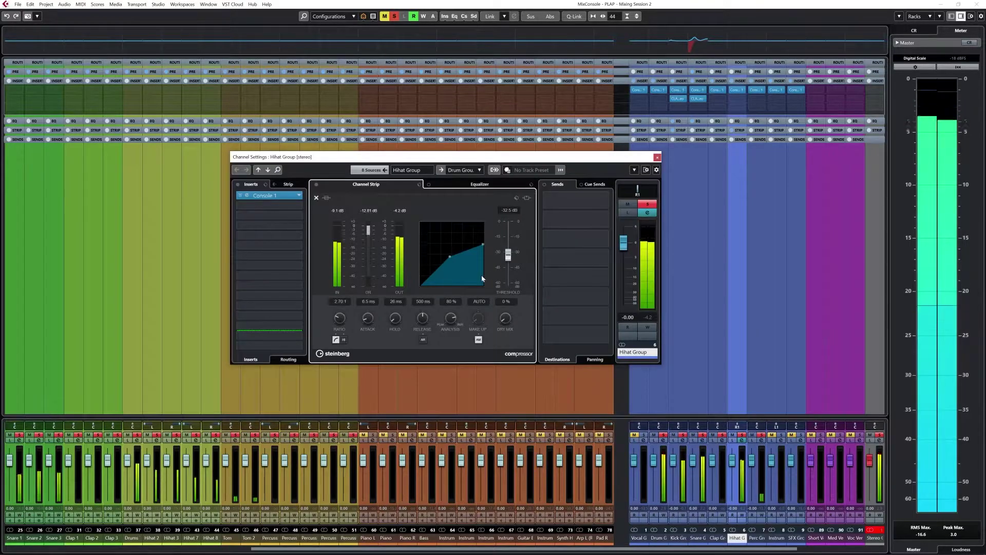
mouse_move(510, 262)
left_mouse_down()
mouse_move(508, 284)
mouse_move(511, 217)
mouse_move(511, 248)
left_mouse_up()
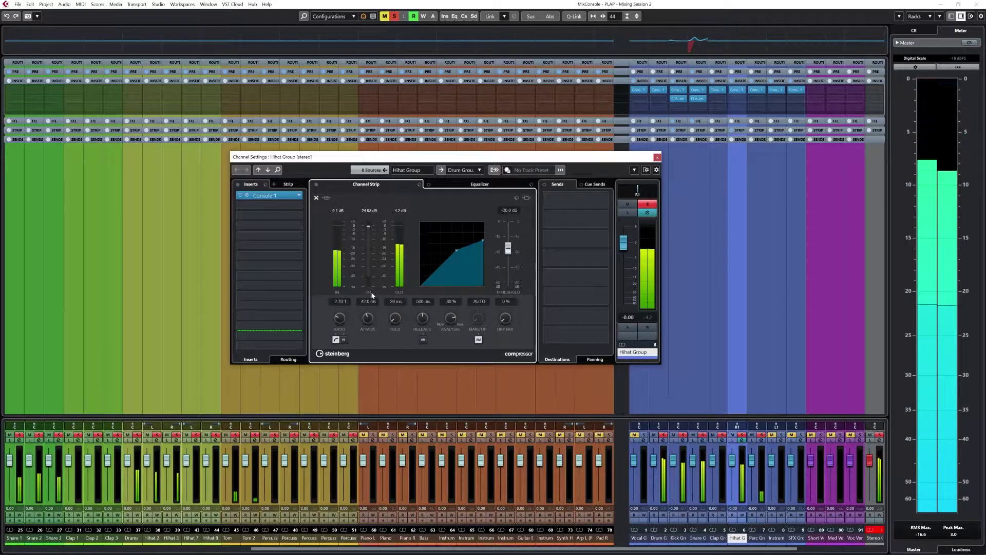
left_click_drag(370, 322, 372, 352)
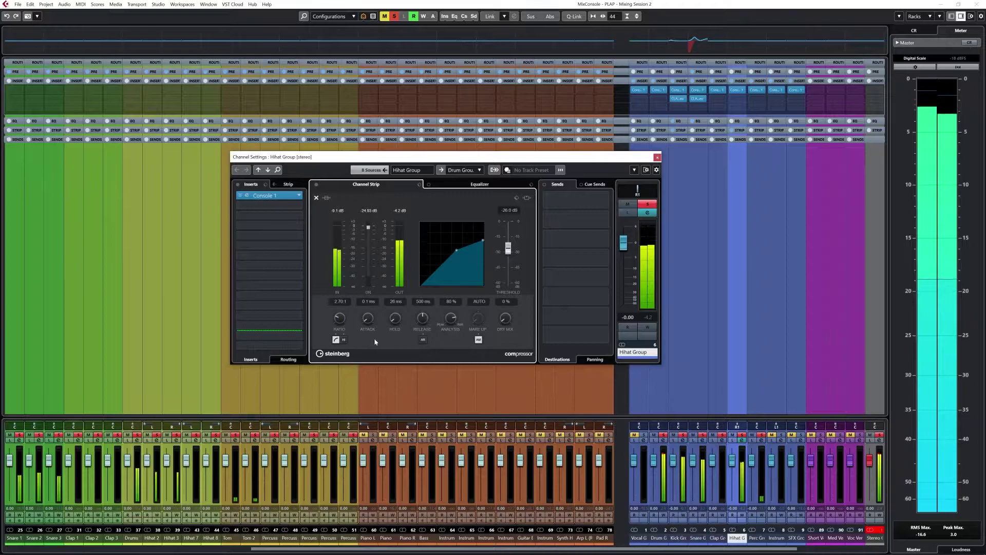
left_click_drag(368, 318, 373, 312)
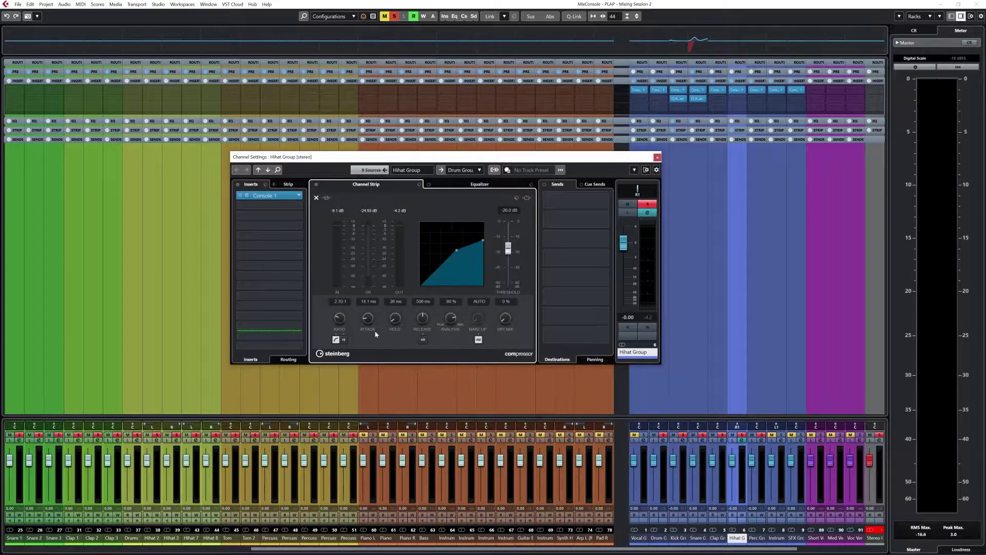
- Turn off the Hihat Group compressor's automatic make-up, set its gain to 2.5 dB, and compare the compressor bypassed and active
key("space")
left_click(316, 184)
left_click(316, 185)
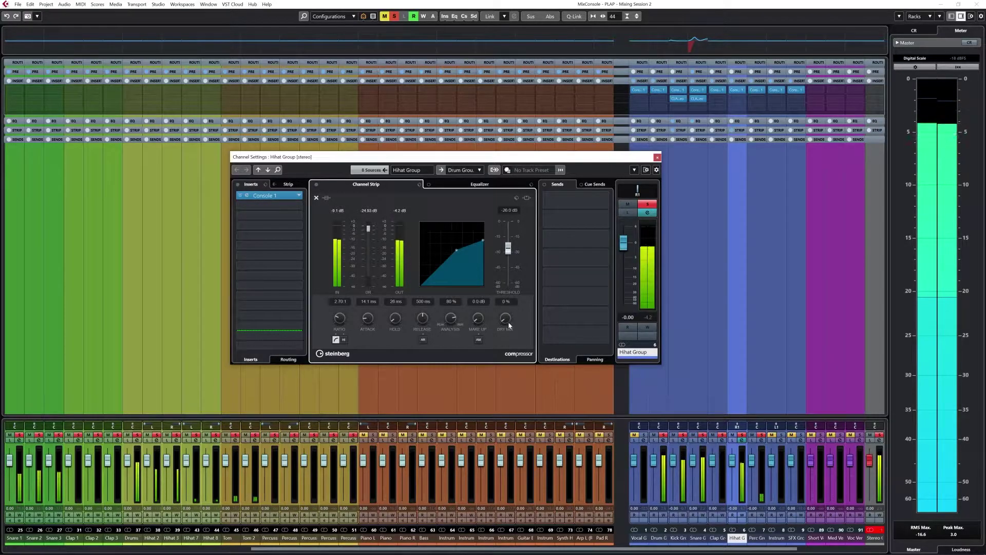
scroll(505, 318, "up", 8)
scroll(506, 318, "down", 8)
scroll(482, 319, "up", 5)
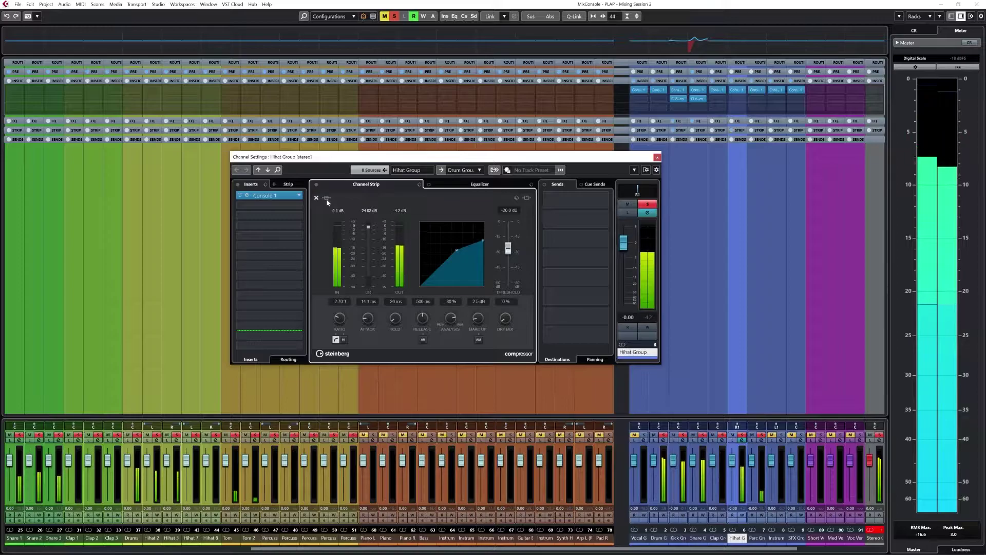
left_click(328, 201)
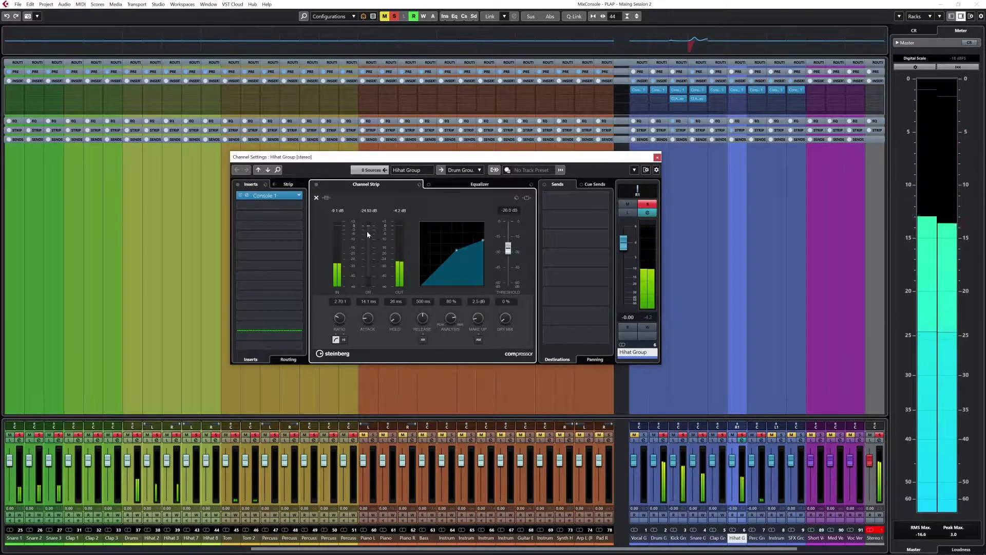
key("space")
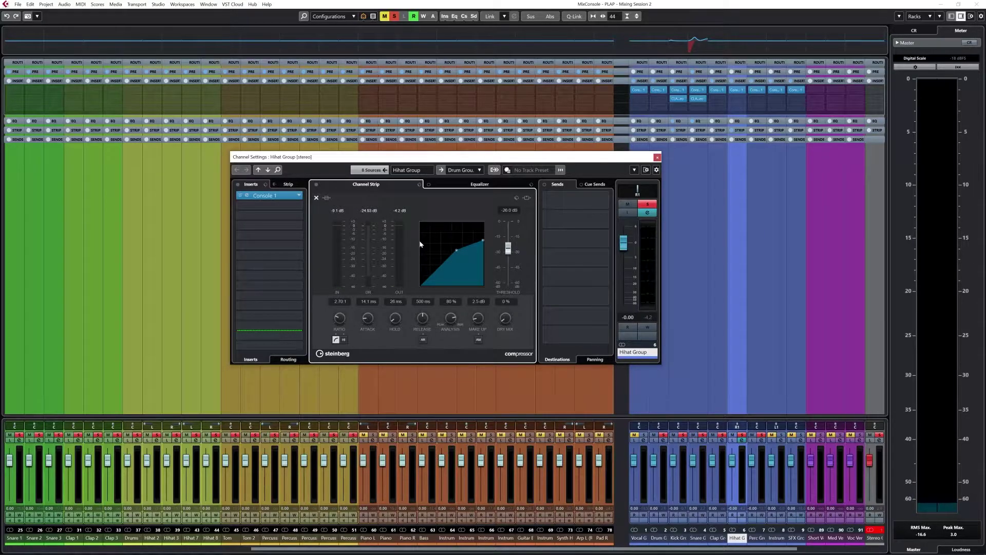
key("space")
key("space")
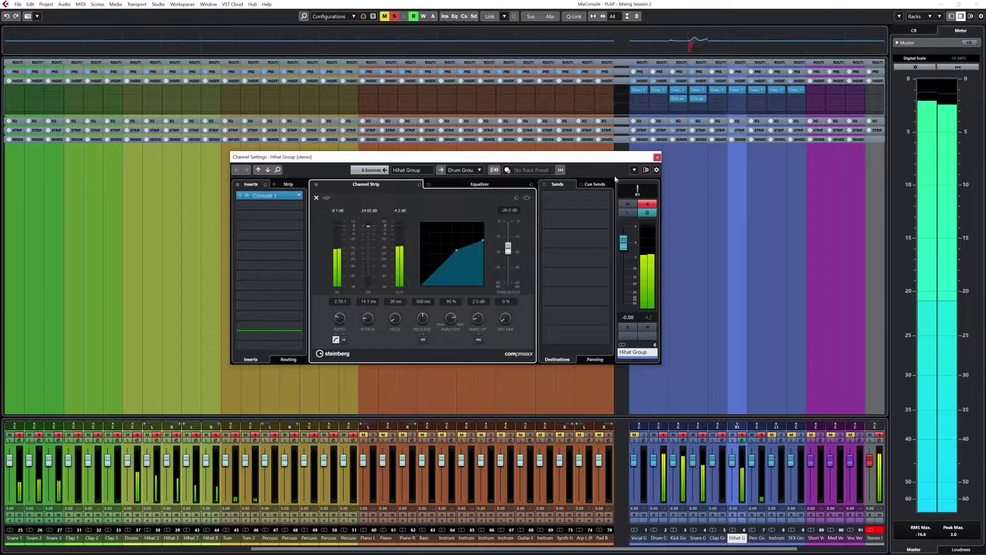
- Add a gentle high-shelf boost at about 3 kHz to the Hihat Group's EQ, then close its channel settings
left_click(503, 184)
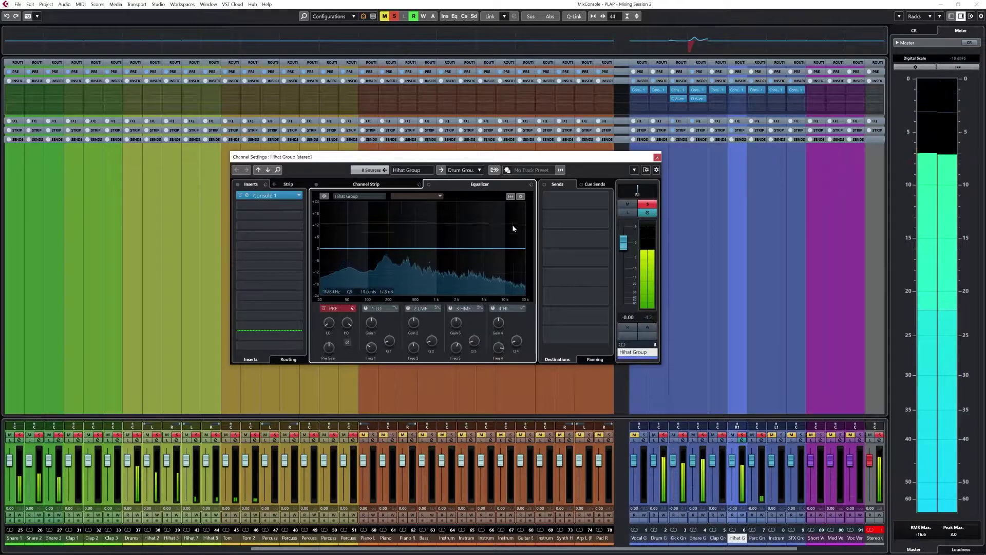
left_click_drag(497, 322, 494, 308)
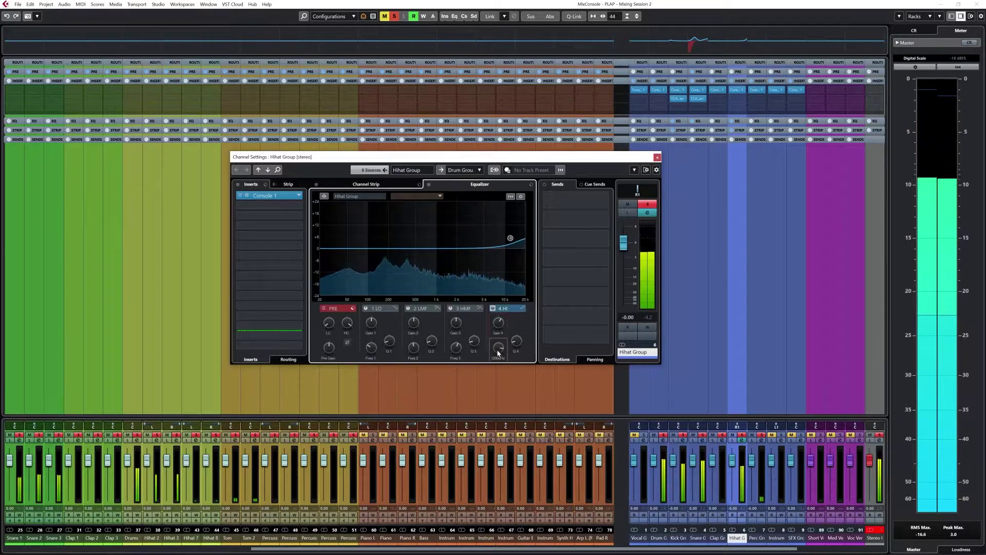
left_click_drag(498, 352, 500, 367)
left_click_drag(498, 330, 498, 334)
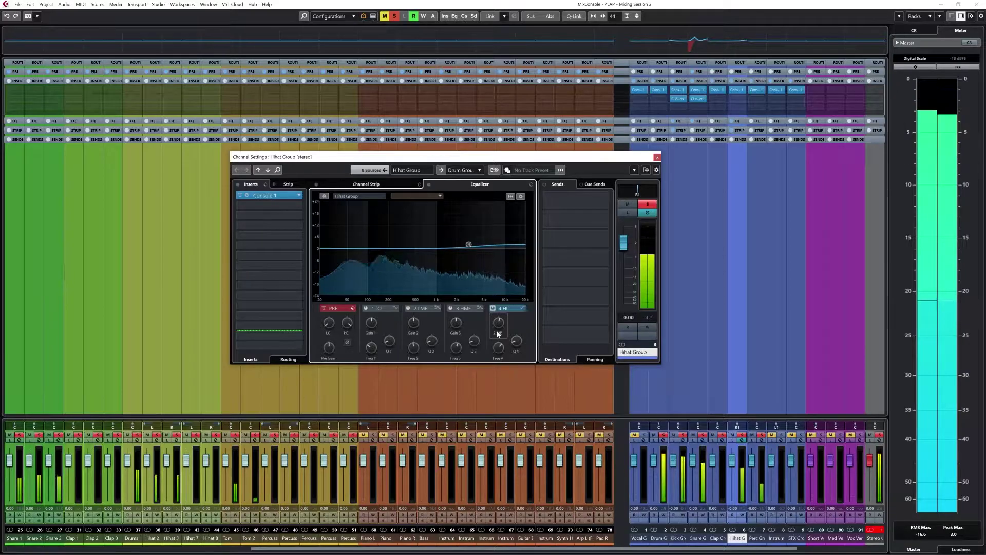
left_click(716, 241)
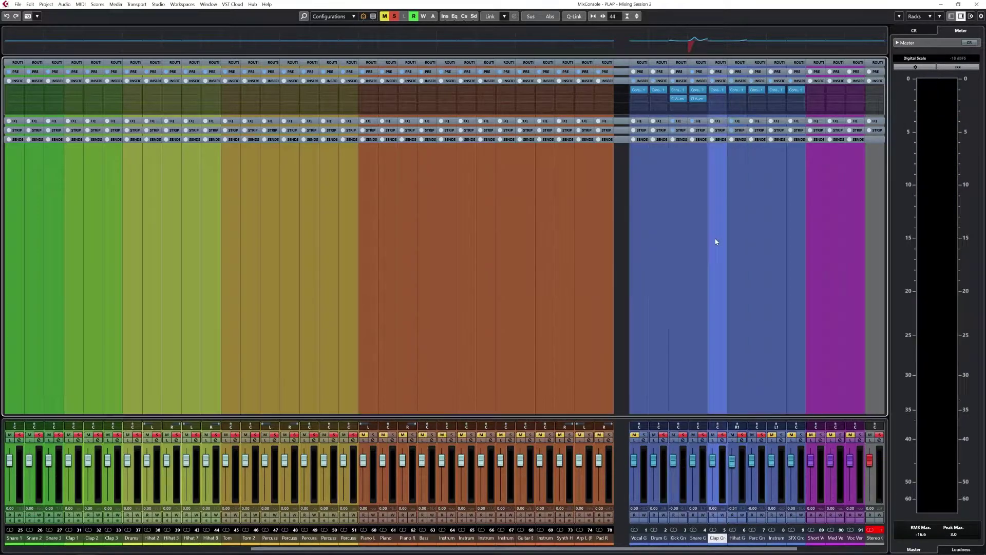
- Insert the API-2500 Stereo compressor after Console 1 on the Drum Group with a fixed release time and the Old type
left_click(663, 224)
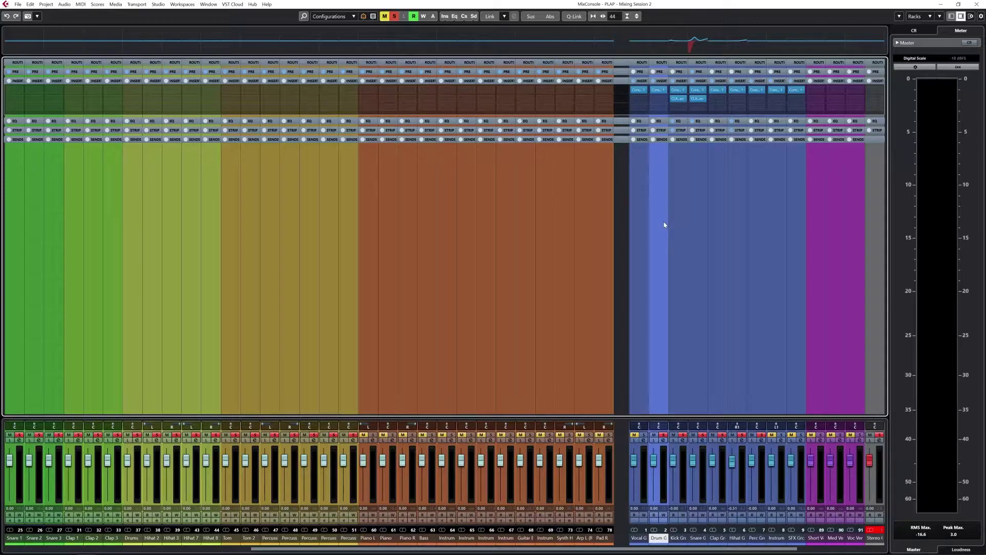
left_click(661, 102)
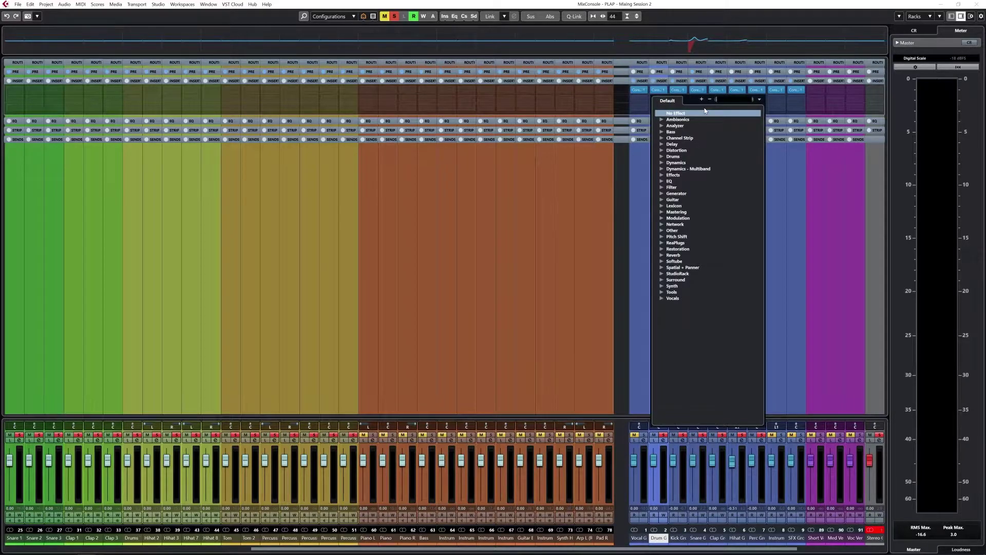
type("api")
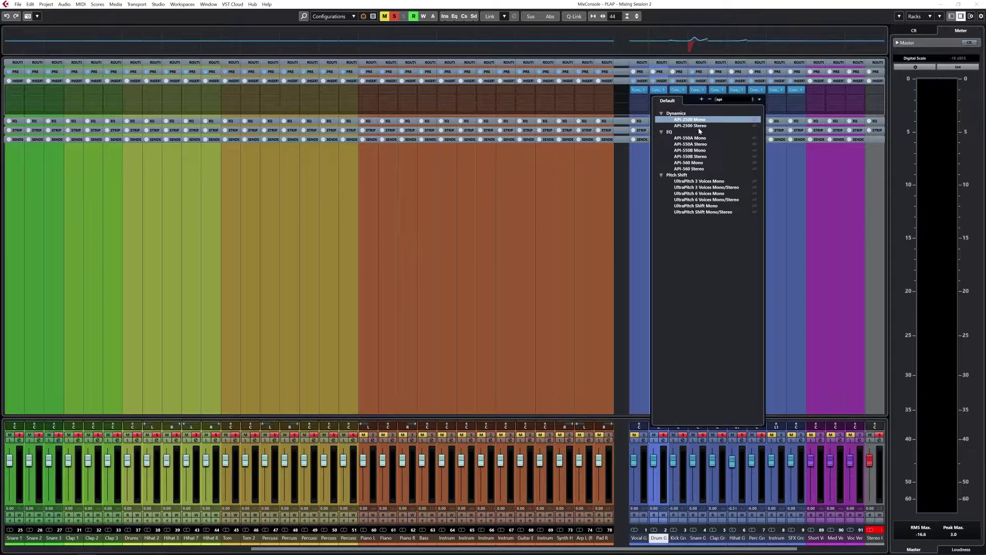
left_click(697, 125)
left_click_drag(404, 132, 402, 164)
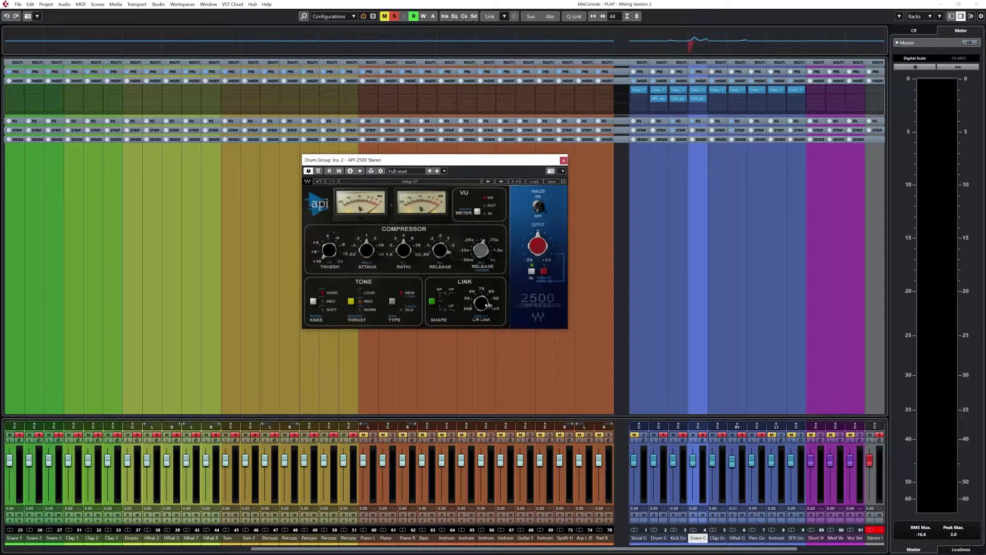
left_click_drag(444, 165, 472, 213)
left_click_drag(463, 309, 464, 324)
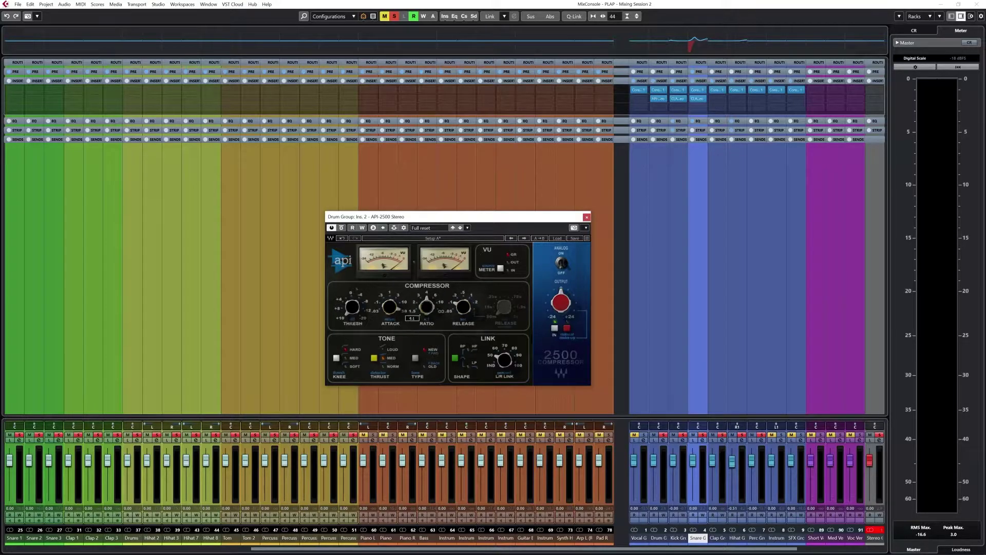
left_click_drag(410, 216, 363, 216)
- Play the drums and compare them with the Drum Group's API-2500 bypassed and active
key("space")
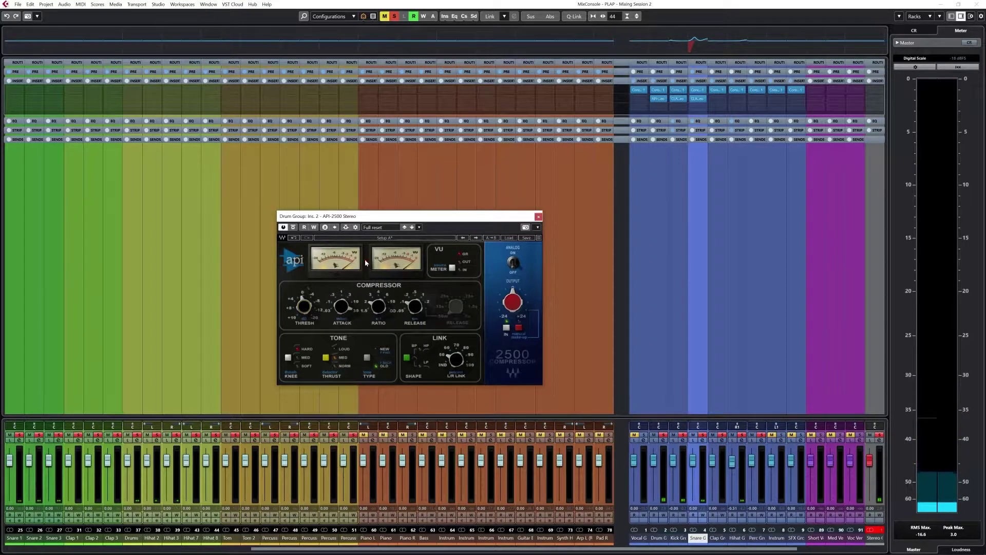
left_click(293, 227)
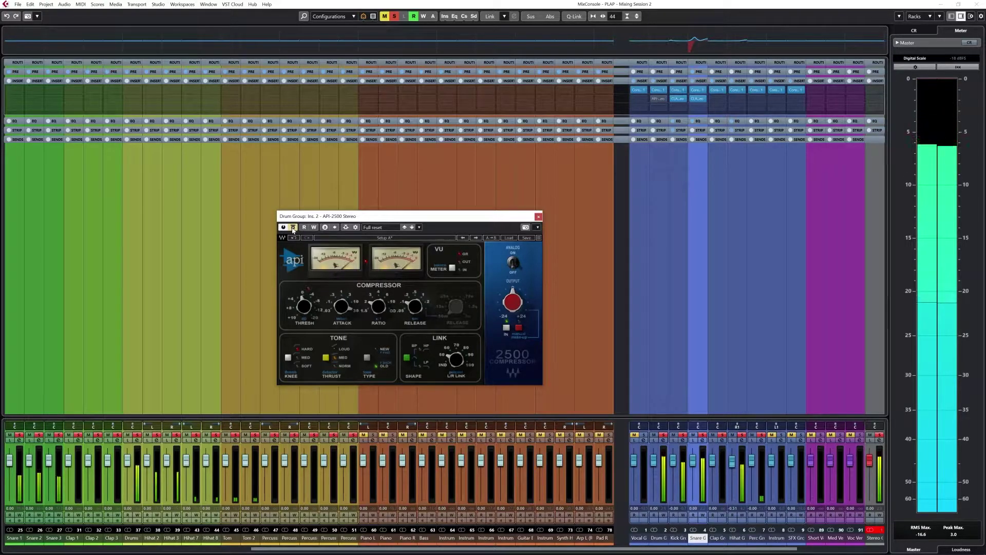
left_click(293, 227)
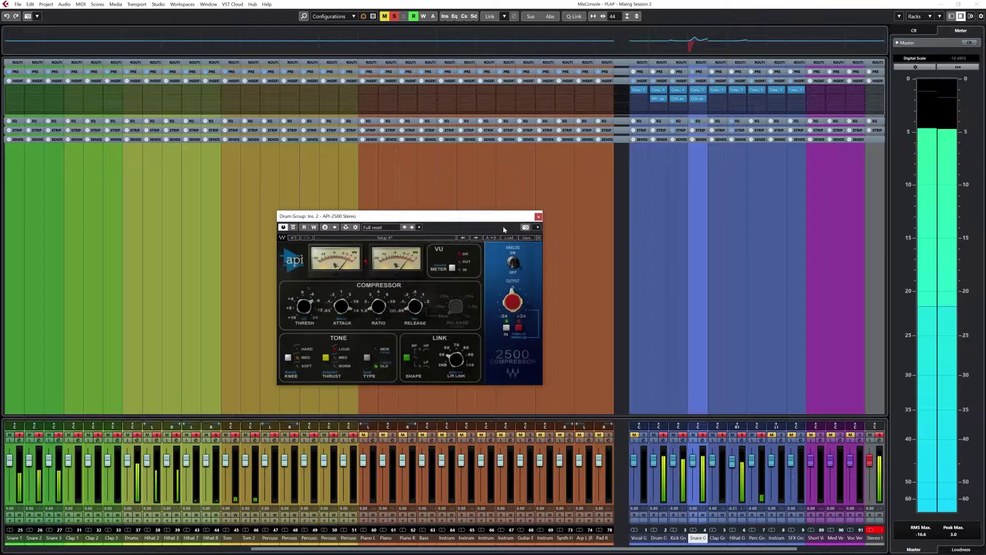
left_click_drag(486, 219, 488, 196)
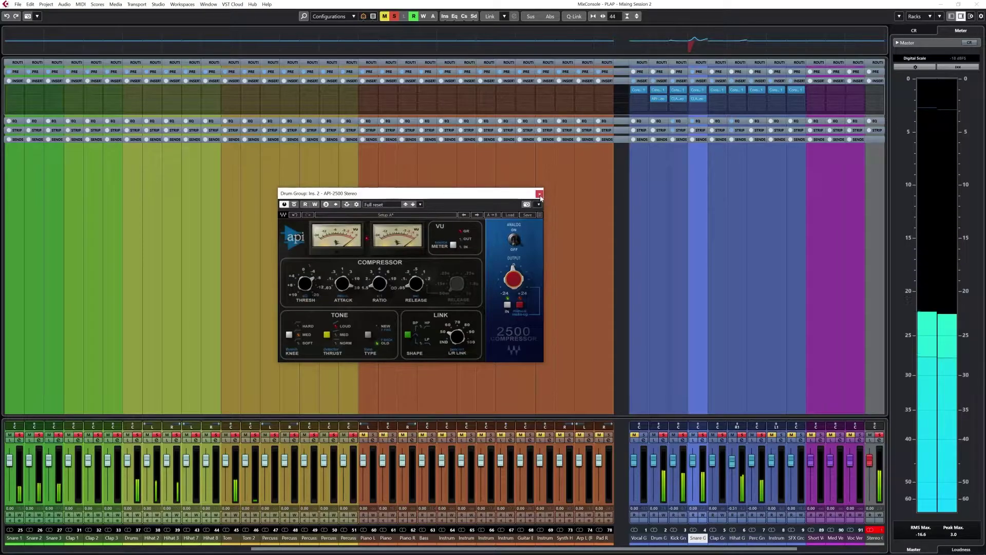
left_click(540, 194)
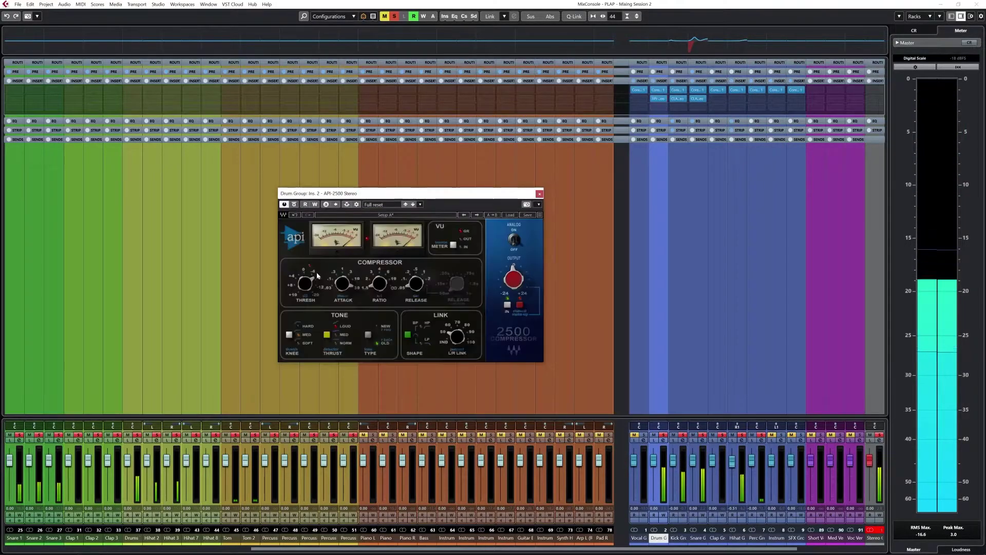
- Adjust the threshold of the Drum Group's API-2500 compressor while the drums play, and close the plug-in
left_click(305, 282)
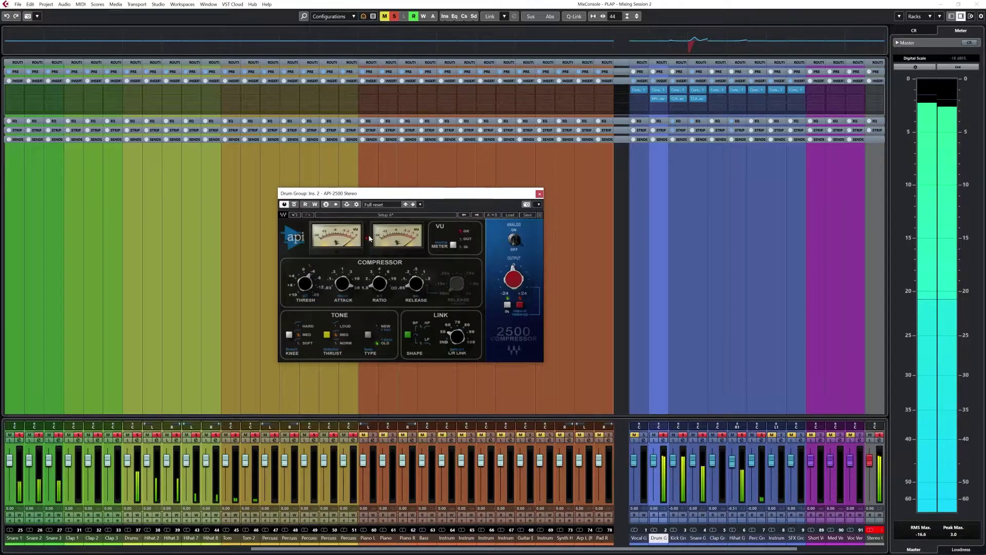
left_click_drag(305, 282, 305, 284)
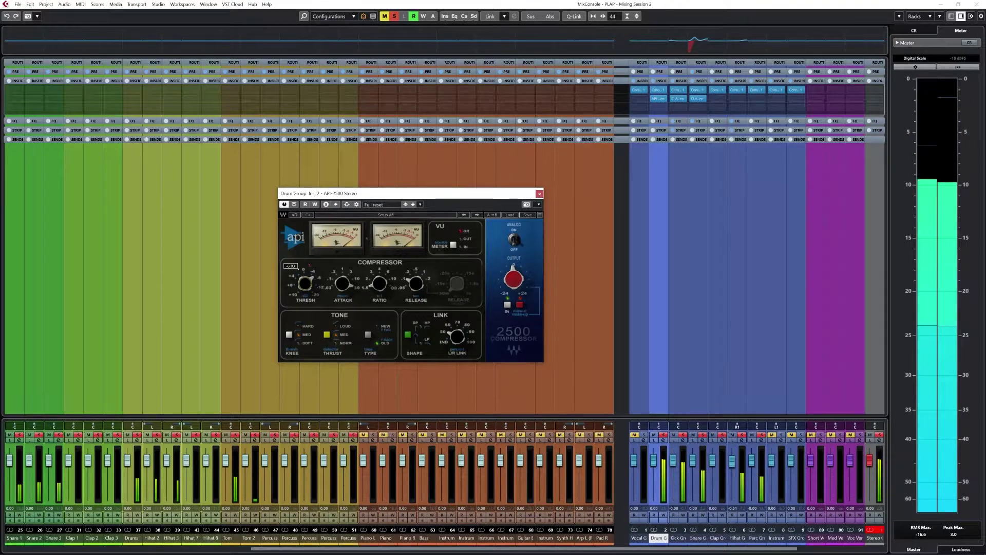
left_click(539, 193)
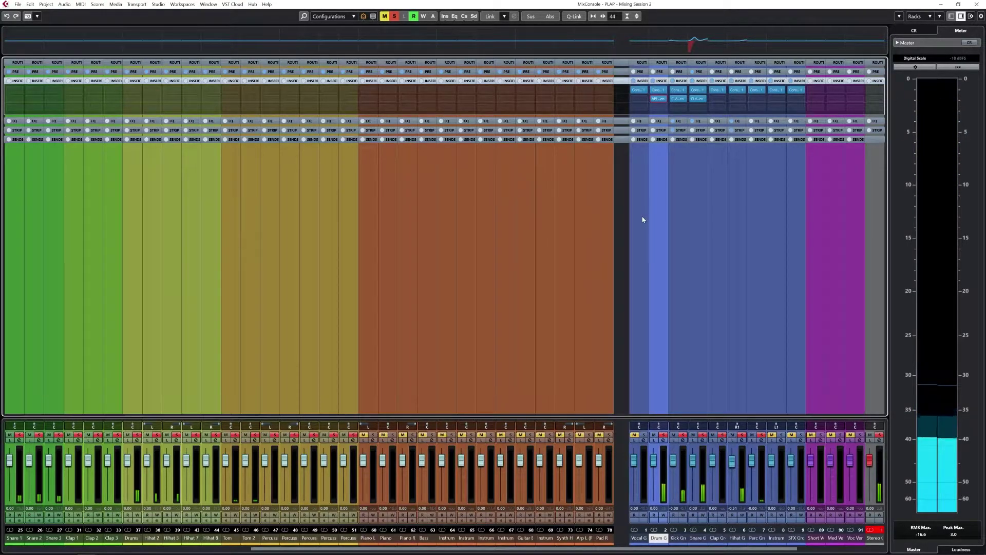
- Clear the drum solos in the project, collapse the Drums folder and expand the Instruments folder
key("F3")
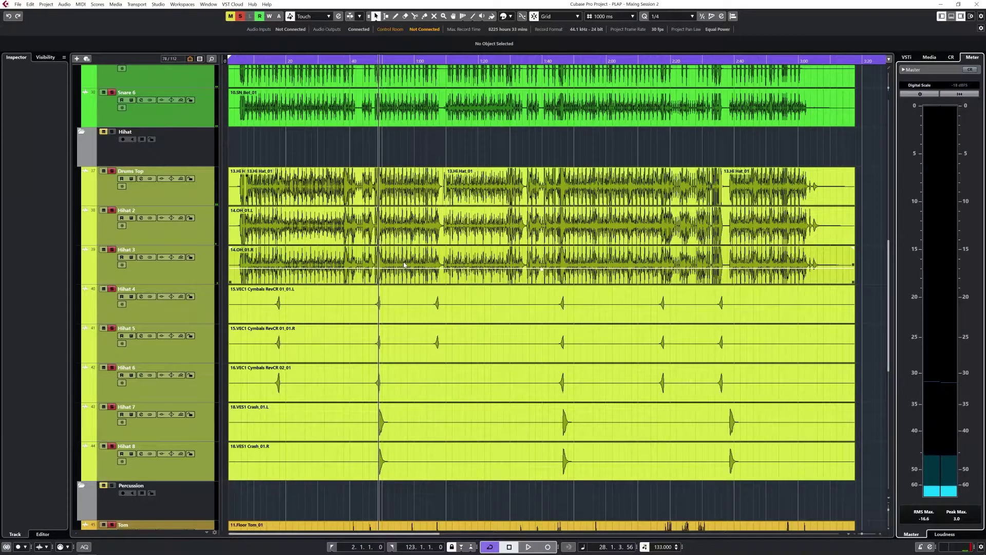
key("shift+f")
key("shift+h")
key("shift+h")
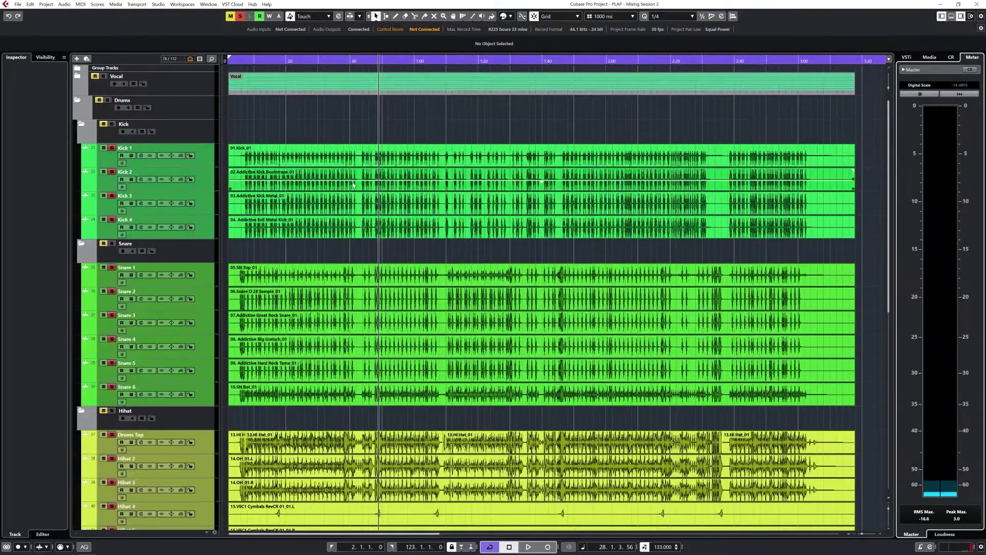
key("shift+g")
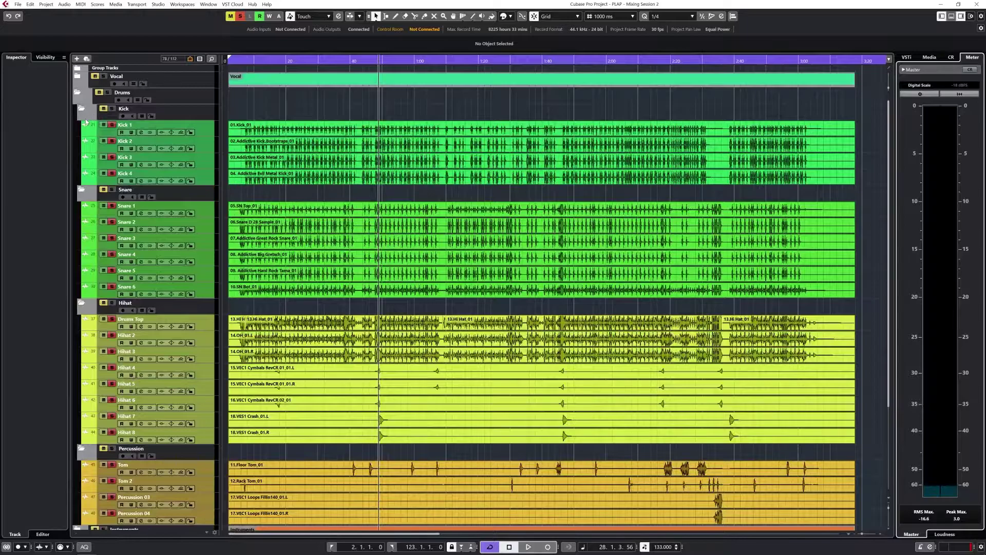
key("s")
scroll(95, 145, "down", 3)
scroll(94, 144, "up", 3)
left_click(77, 93)
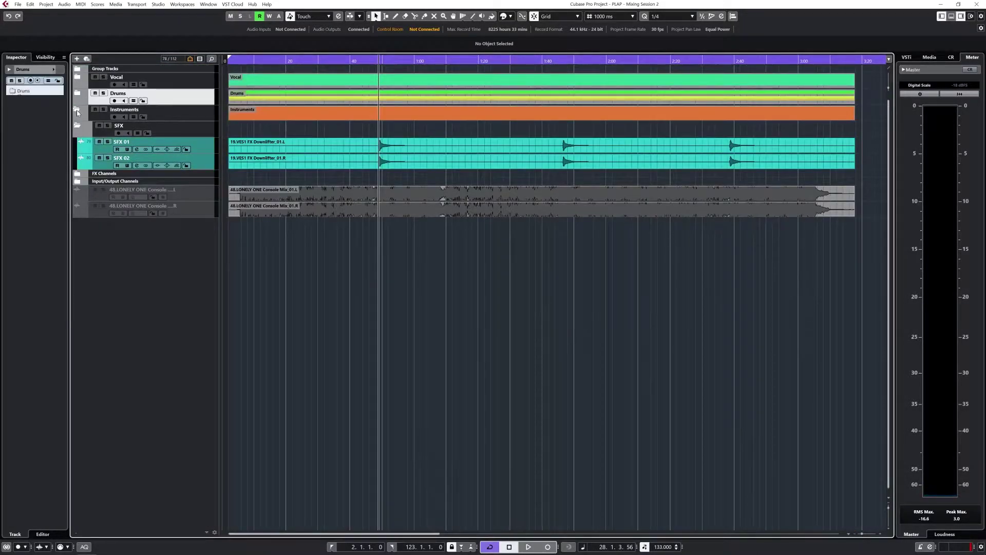
left_click(77, 110)
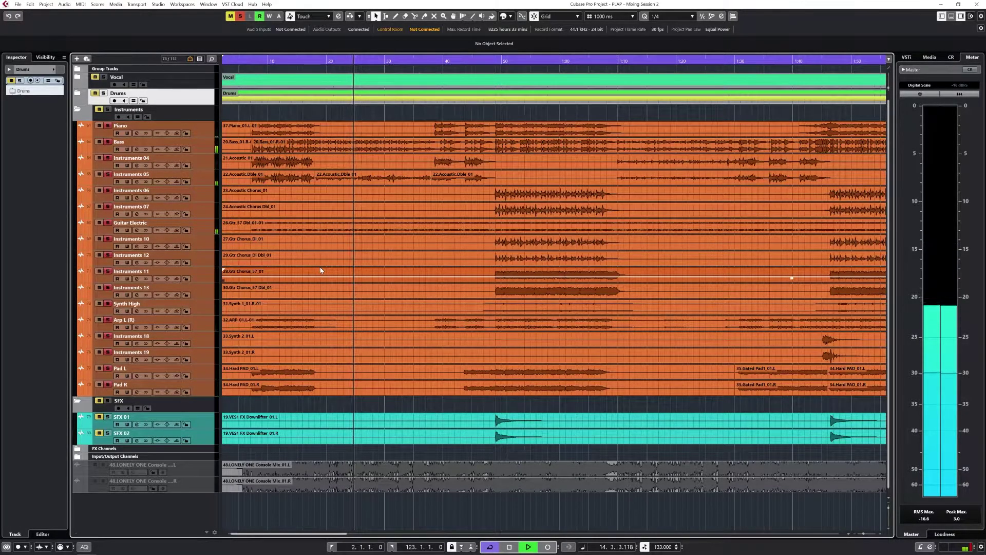
- Solo only the Pad L and Pad R tracks and play them back
key("space")
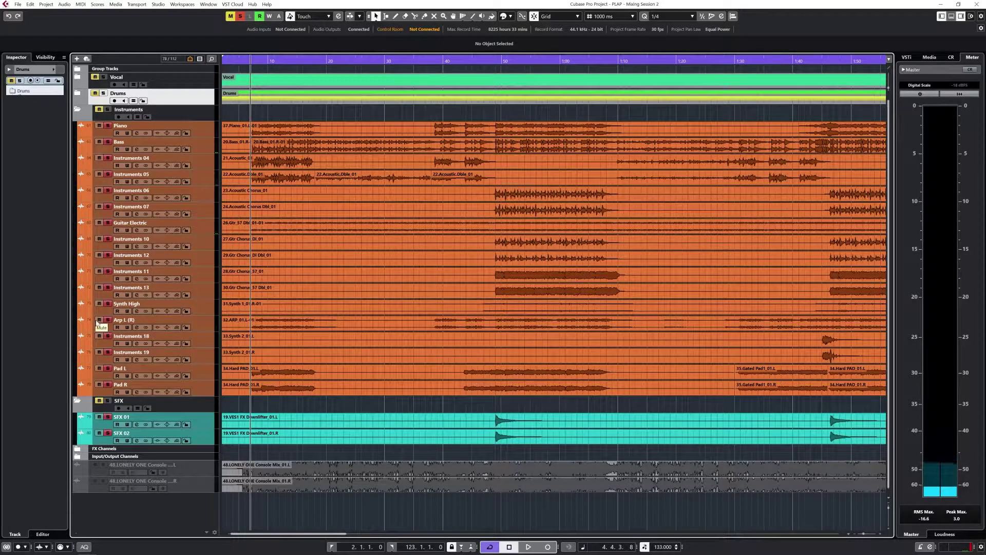
left_click(107, 368)
key("space")
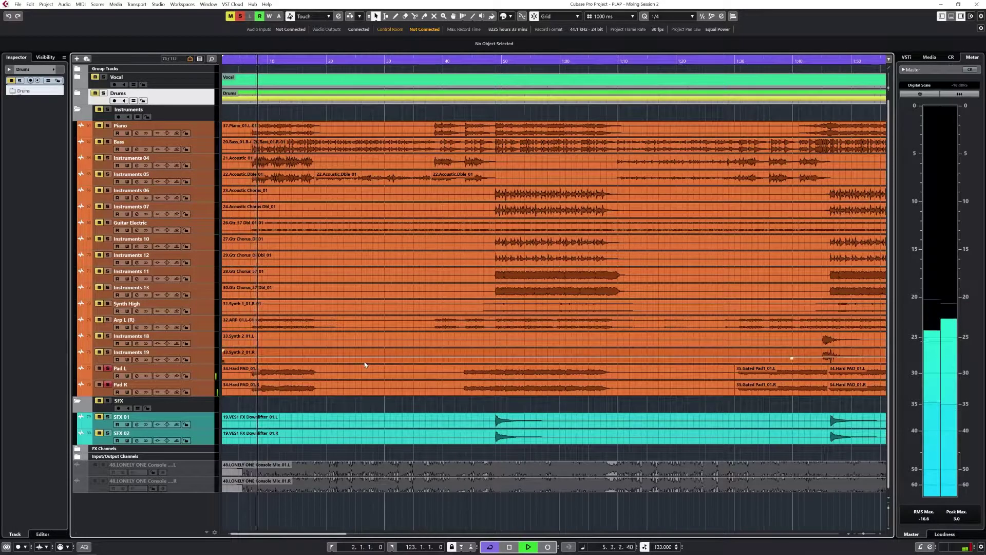
- Apply a low-cut filter to the Pad L and Pad R channels in the mixer and return to the project window
key("space")
left_click(490, 67)
key("F3")
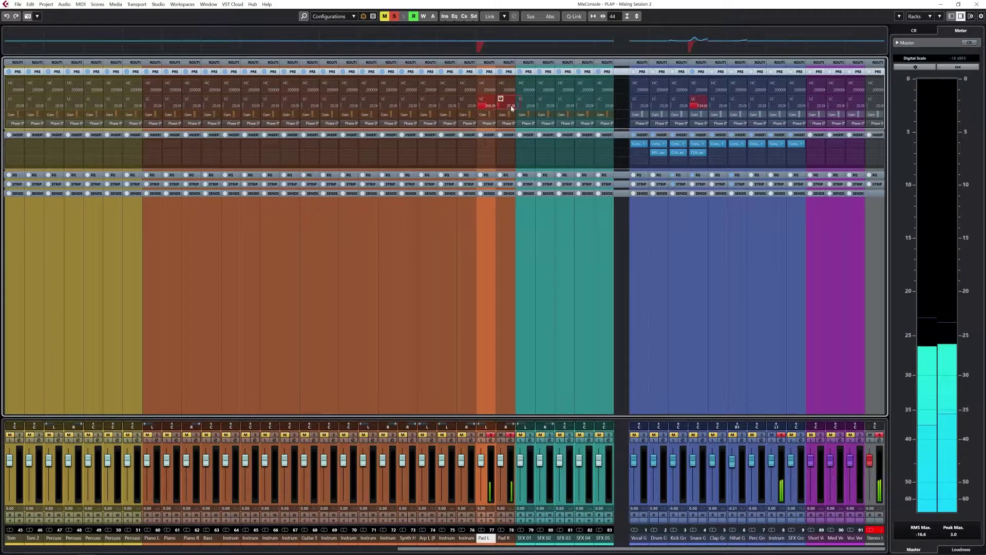
key("F3")
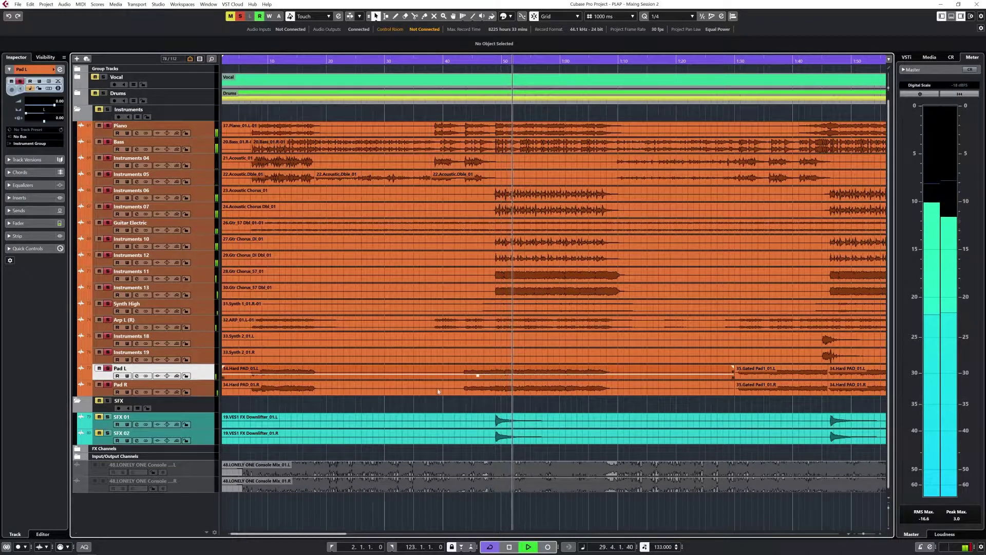
- Fit the whole arrangement in the project view and listen to all the soloed instrument tracks together
key("shift+f")
left_click_drag(759, 390, 345, 374)
left_click(790, 376)
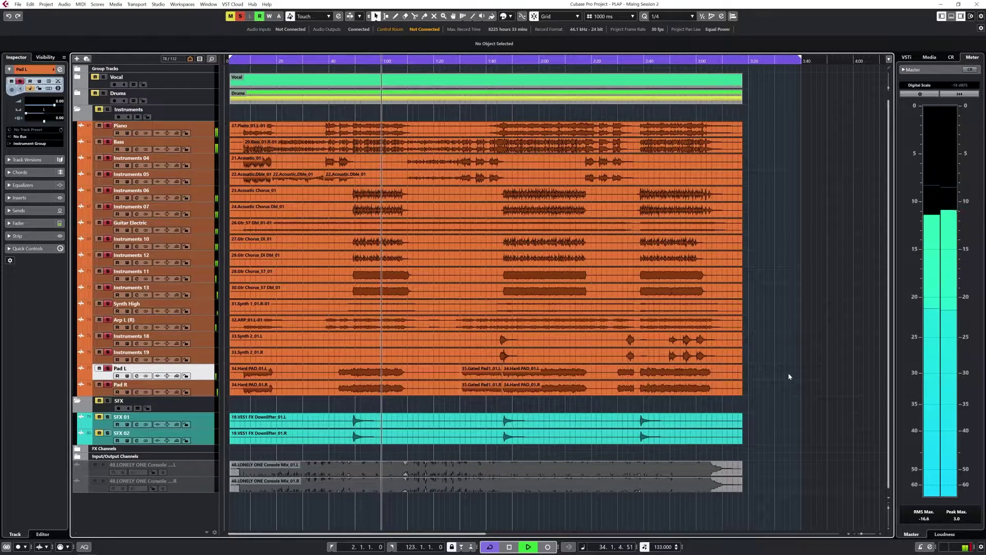
key("space")
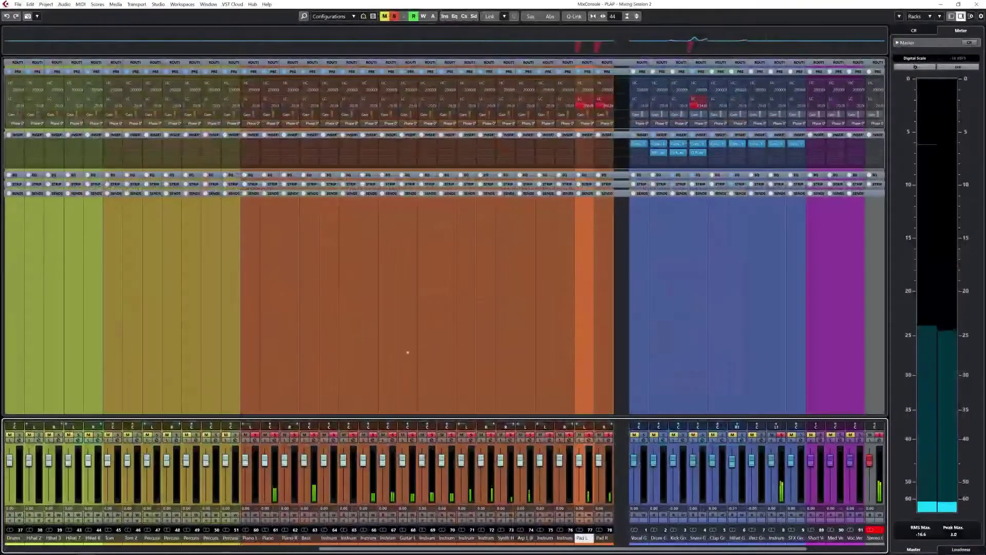
- Insert the Maag EQ4 equalizer in the first insert slot of the Pad L channel and reposition its window
left_click(585, 146)
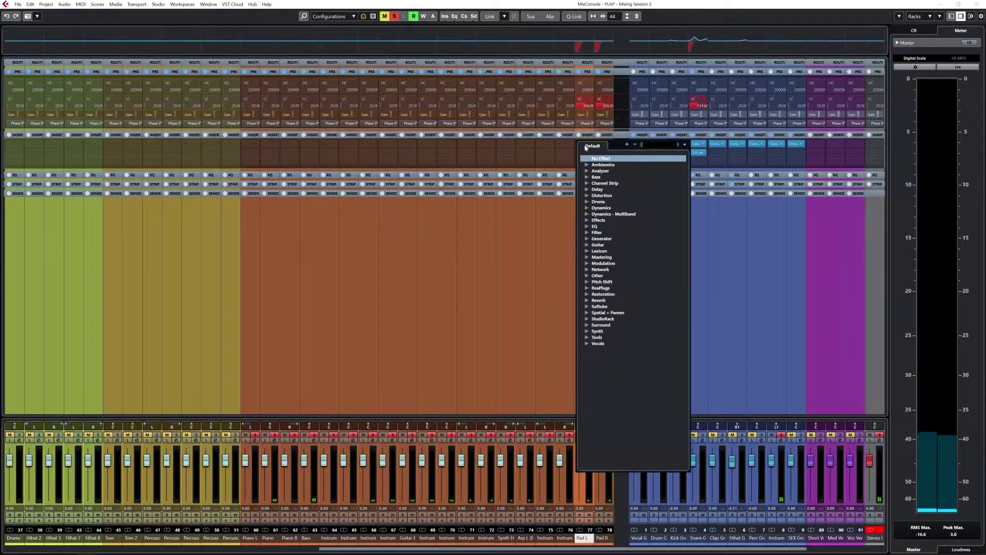
type("eq")
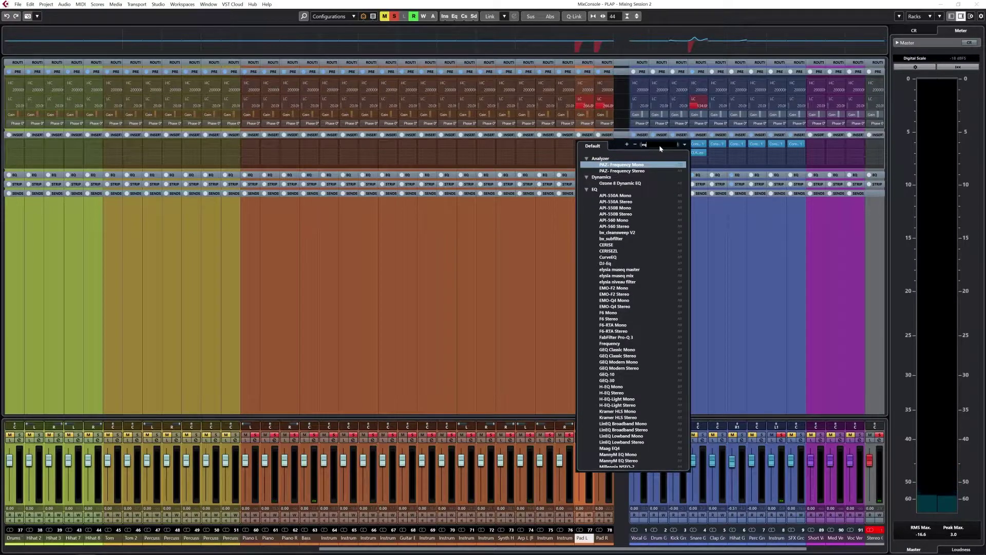
left_click(610, 448)
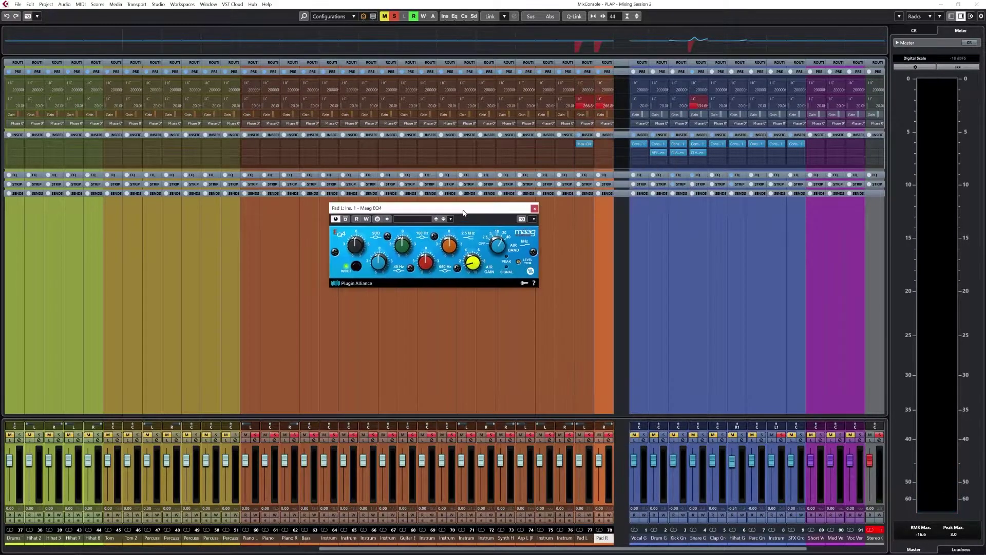
left_click_drag(460, 211, 439, 236)
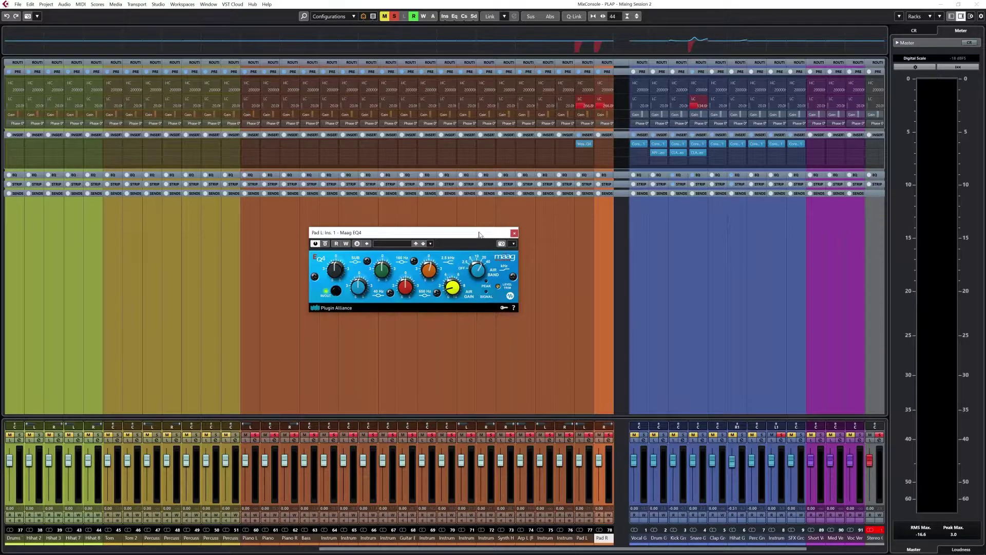
left_click_drag(479, 235, 443, 245)
- Clear all solos in the project, solo only the Arp L (R) track and play it back
key("F3")
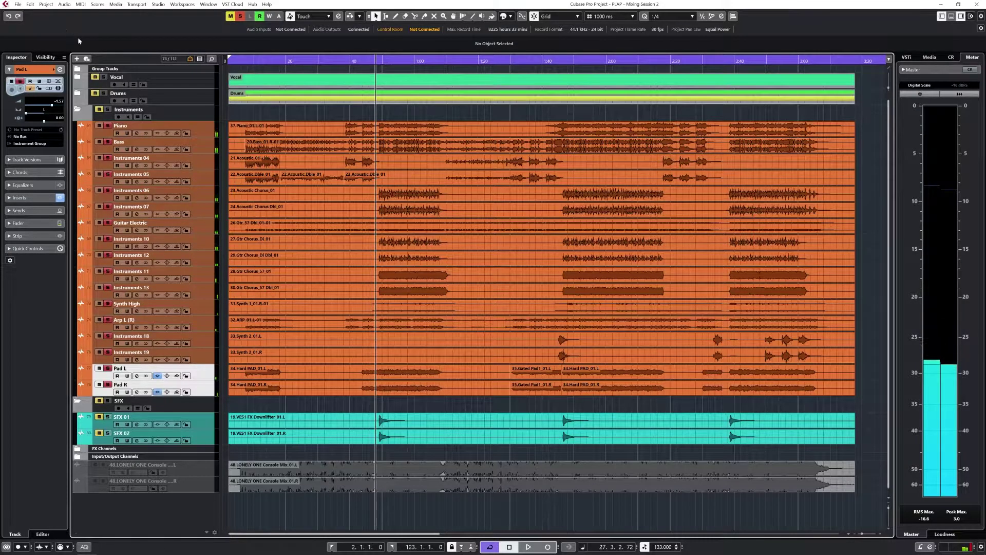
key("alt+s")
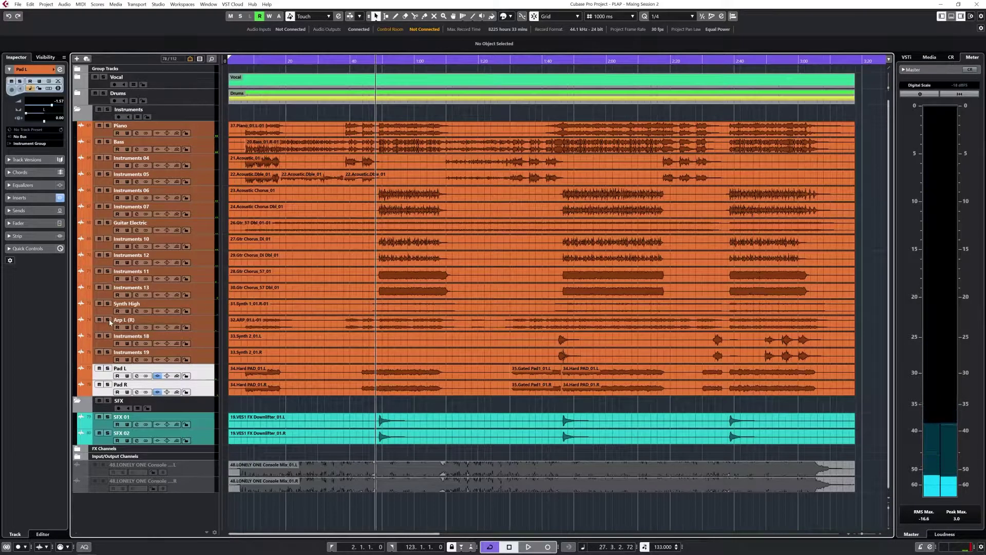
left_click(109, 319)
key("space")
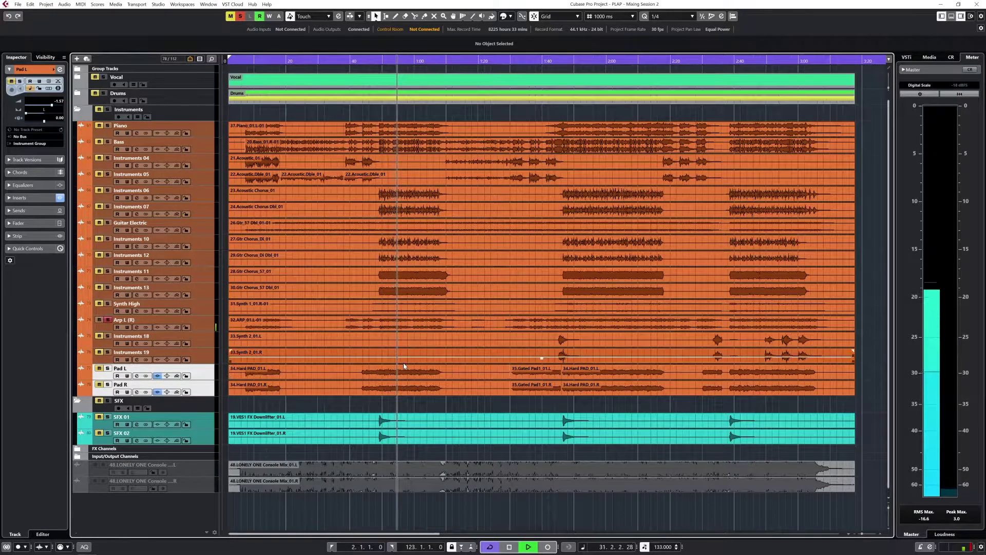
- Add a broad high-mid boost on band 3 of the Arp L (R) channel's equalizer while the instruments play
key("F3")
left_click(525, 186)
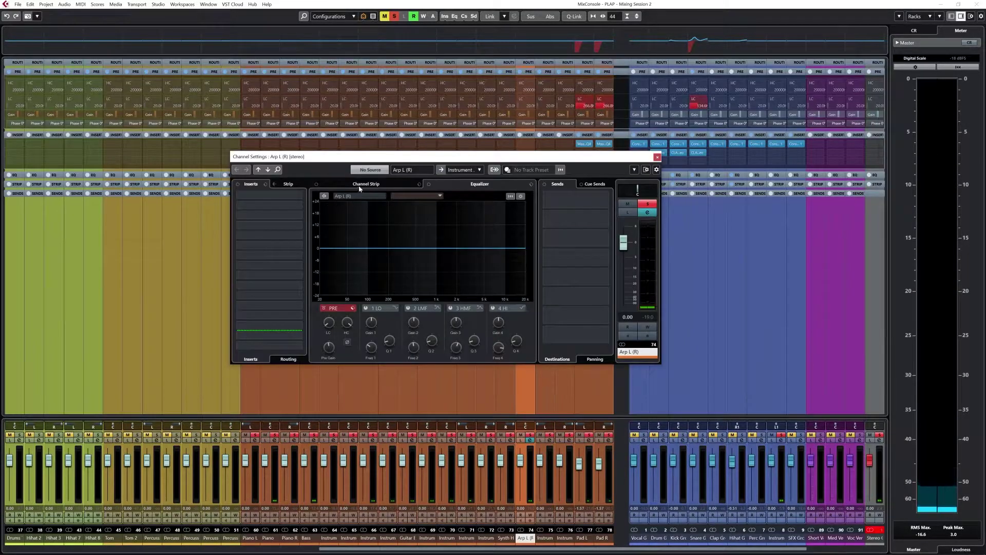
left_click(359, 186)
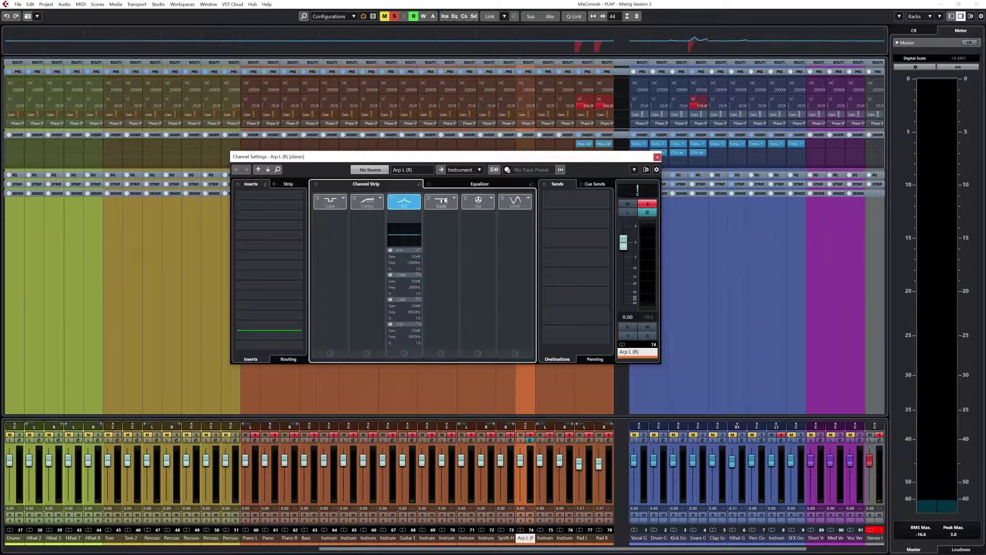
left_click(480, 184)
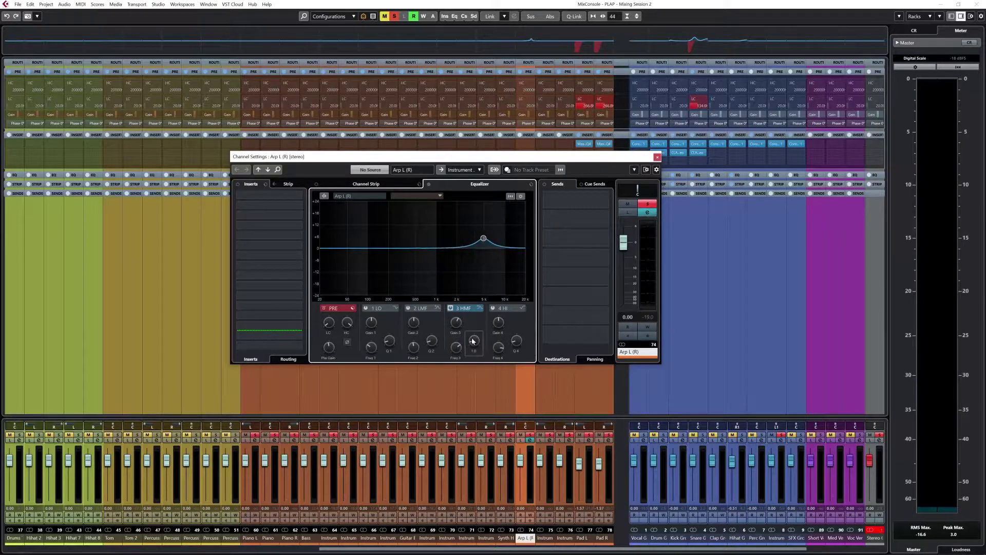
key("space")
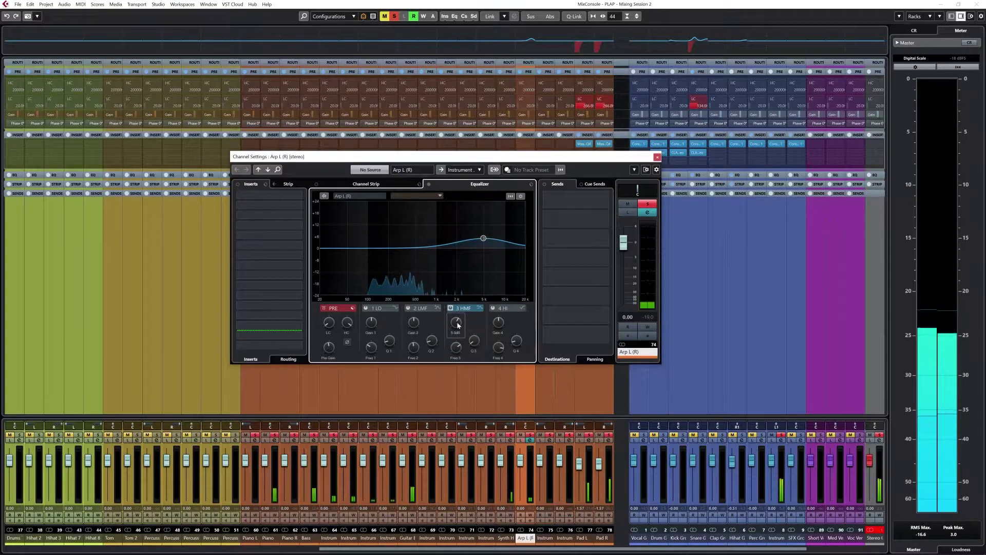
left_click_drag(456, 347, 455, 360)
mouse_move(456, 322)
left_mouse_down()
mouse_move(451, 299)
mouse_move(457, 329)
left_mouse_up()
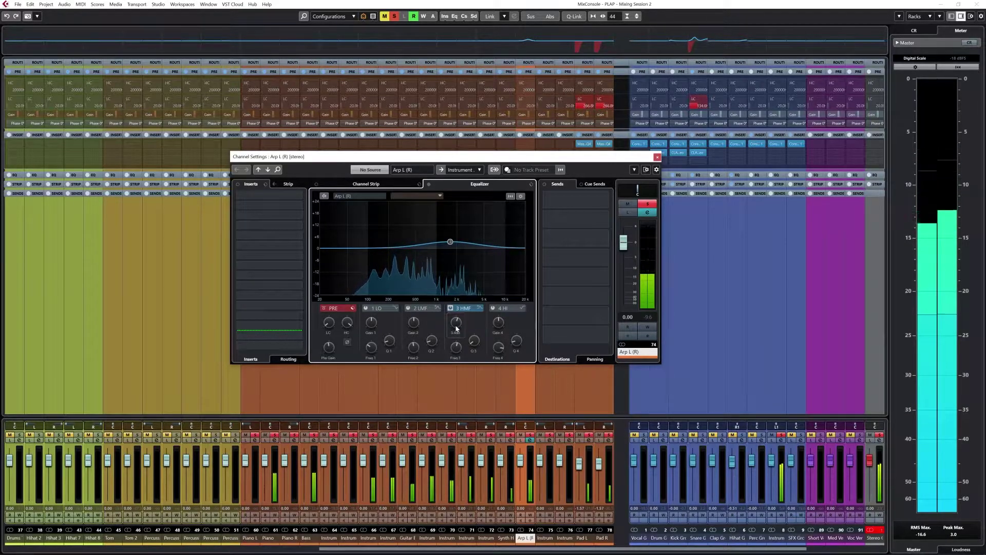
- Load Tape Saturation in the Arp L (R) channel strip and adjust its low filter during playback
left_click(362, 187)
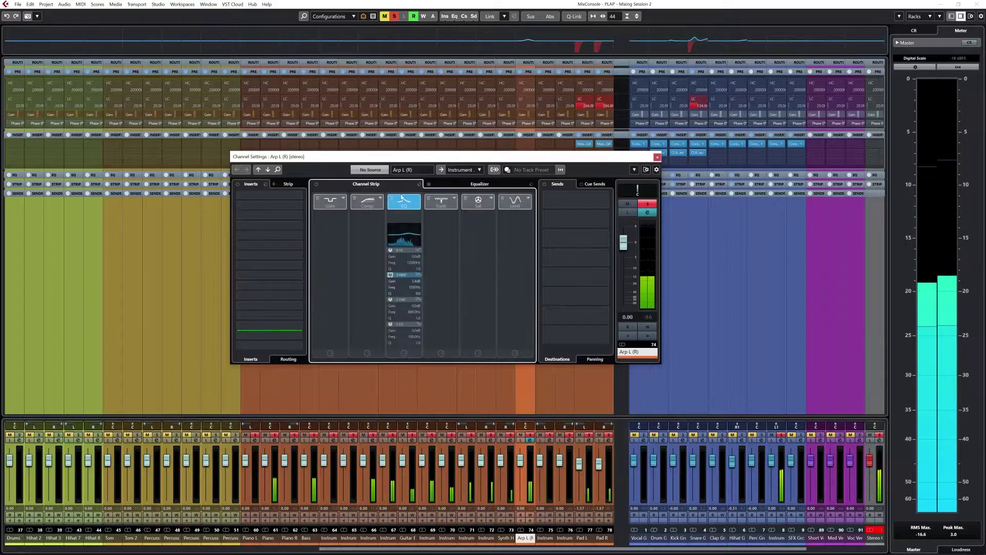
left_click(491, 198)
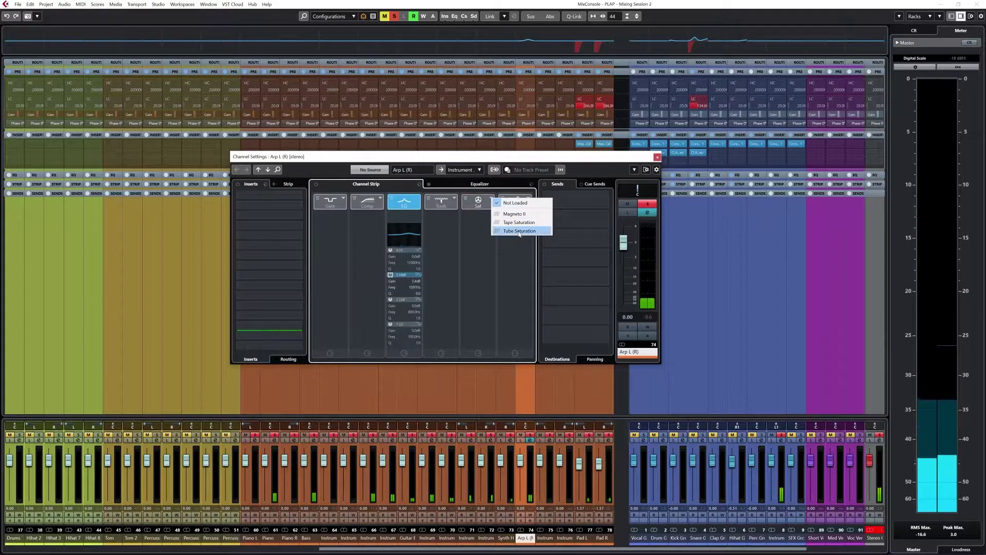
left_click(515, 214)
key("space")
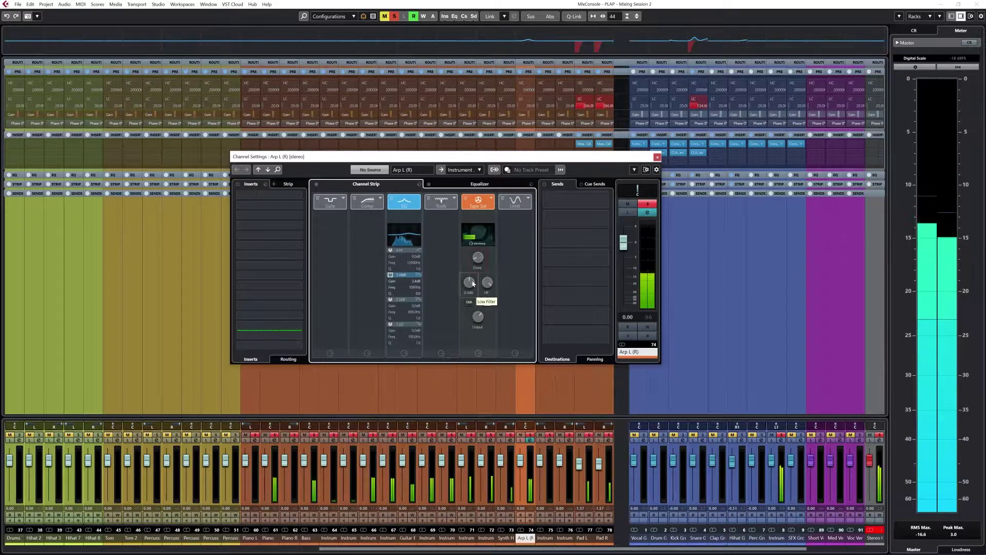
left_click_drag(473, 279, 470, 286)
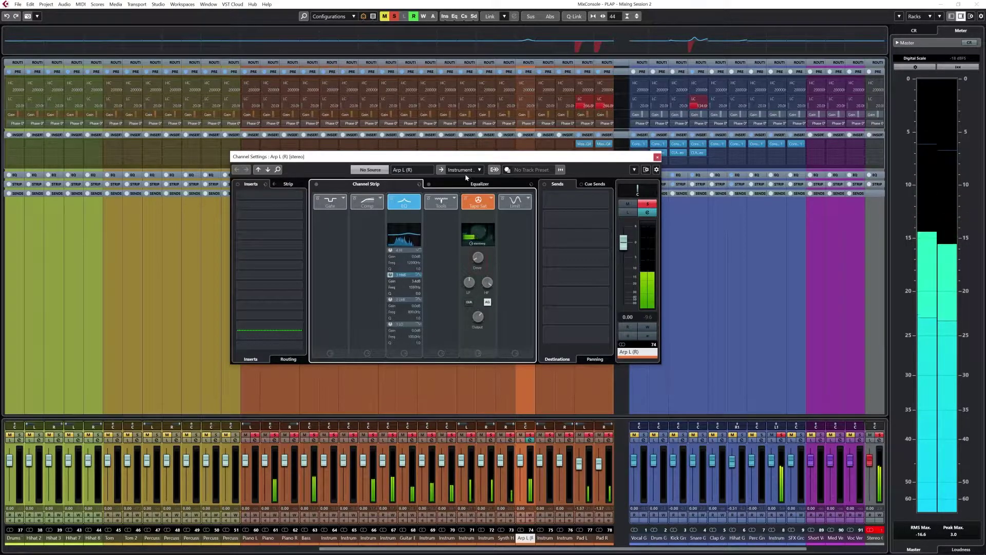
- Insert MondoMod Stereo on the Arp L (R) channel, adjust its rotation range and audition the effect
left_click(276, 202)
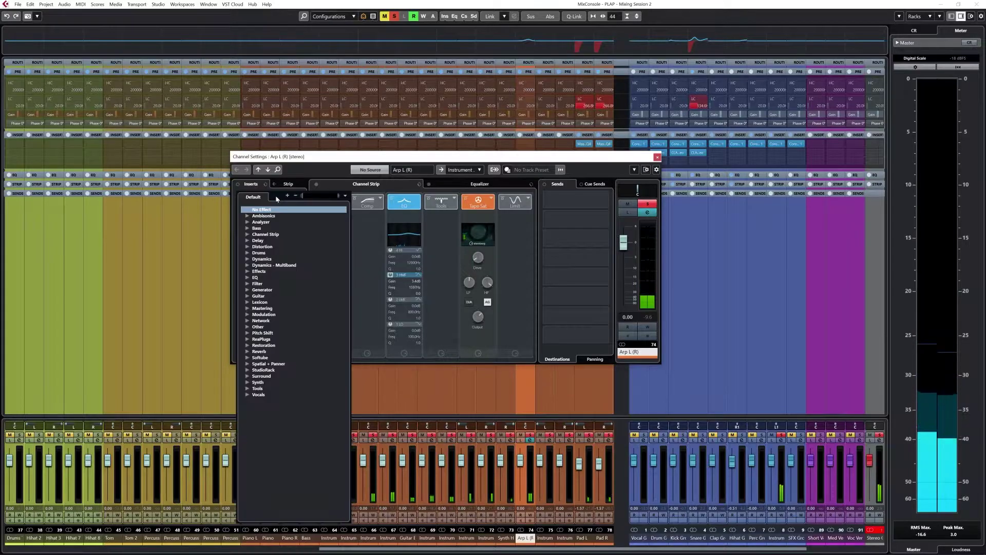
type("mondo")
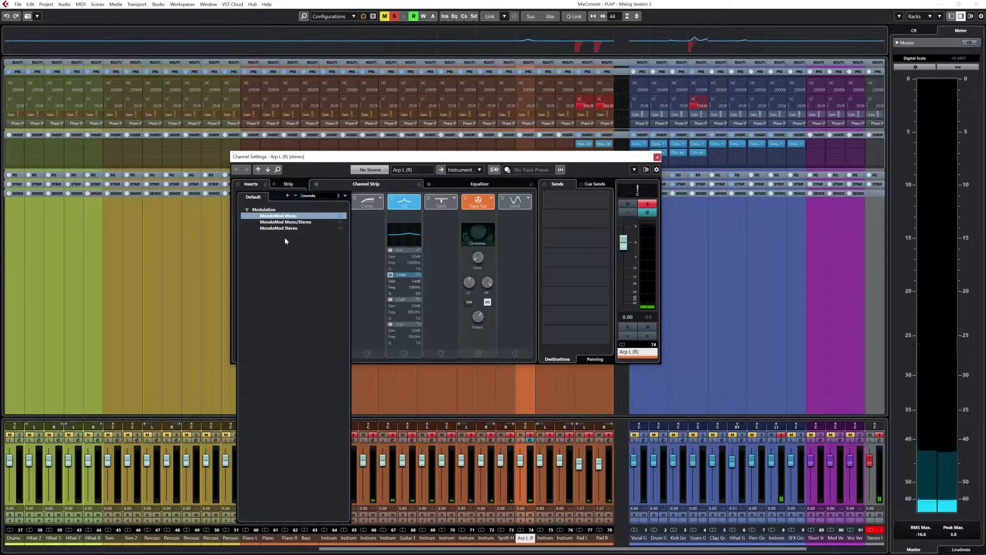
left_click(288, 229)
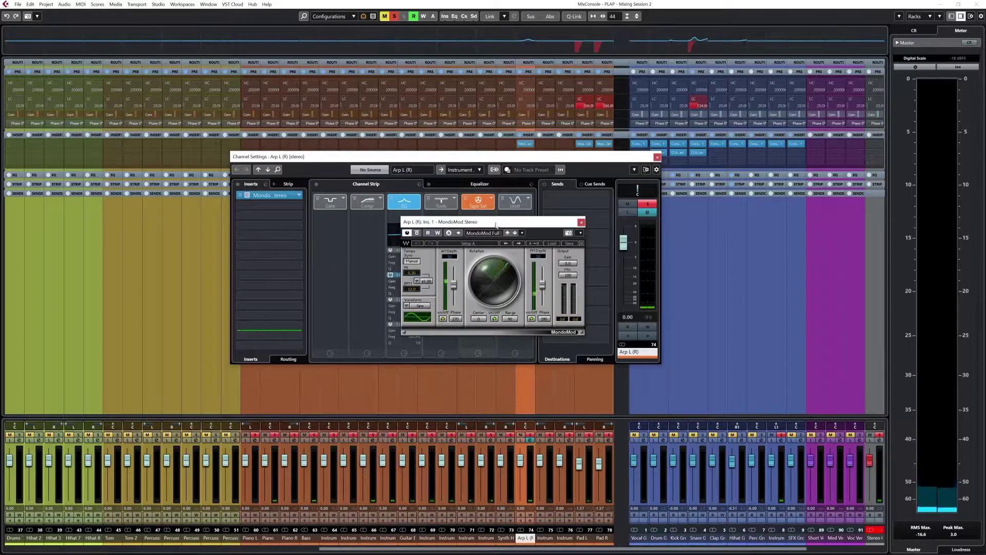
left_click_drag(494, 226, 336, 242)
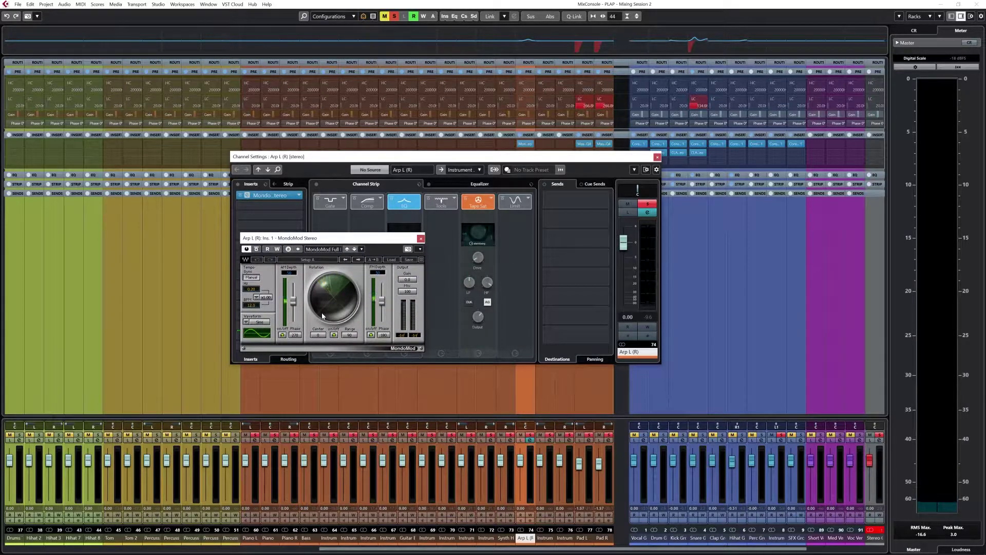
left_click_drag(351, 336, 353, 334)
key("space")
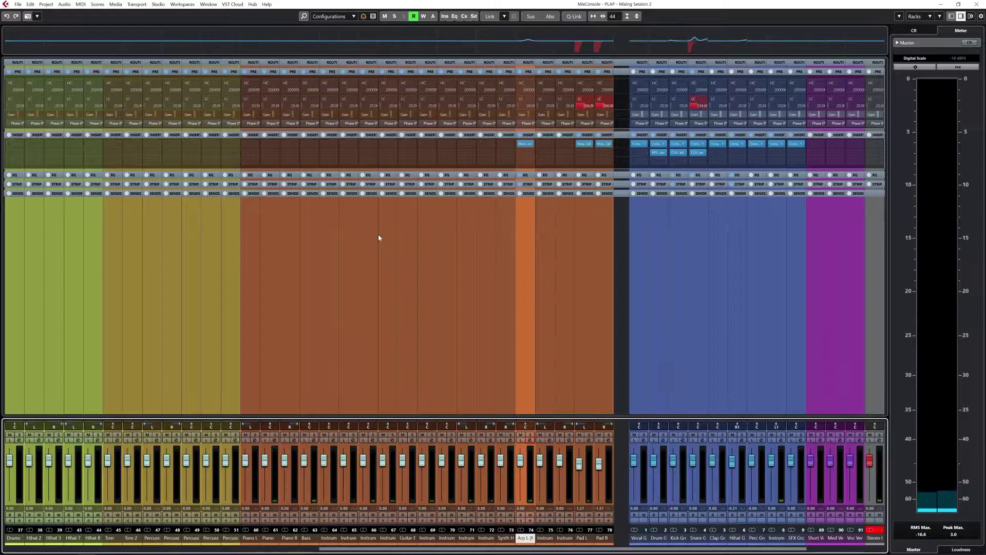
- Play the unsoloed mix in the project window from just before the first chorus and look through the instrument tracks
key("F3")
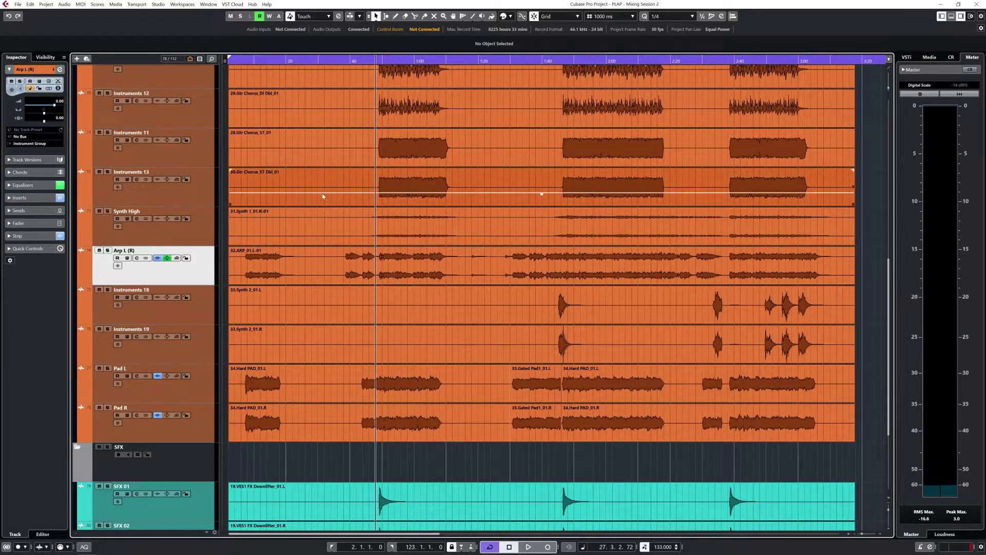
key("space")
scroll(371, 197, "up", 10)
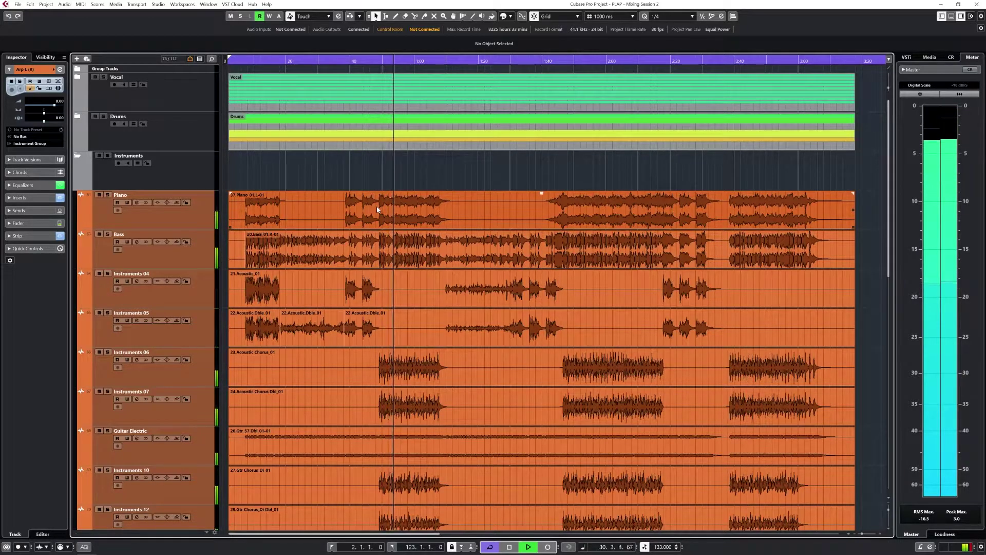
key("space")
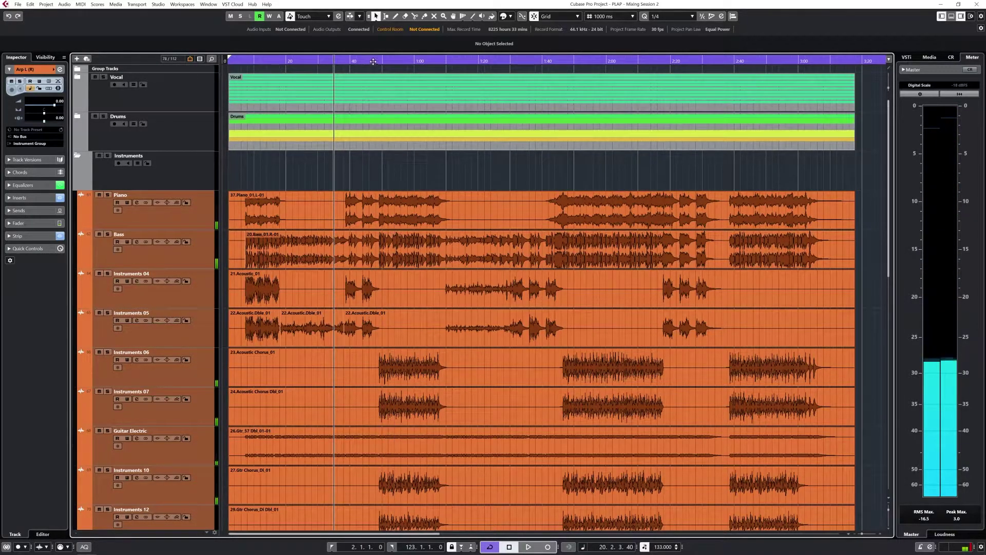
left_click(376, 60)
scroll(419, 173, "down", 5)
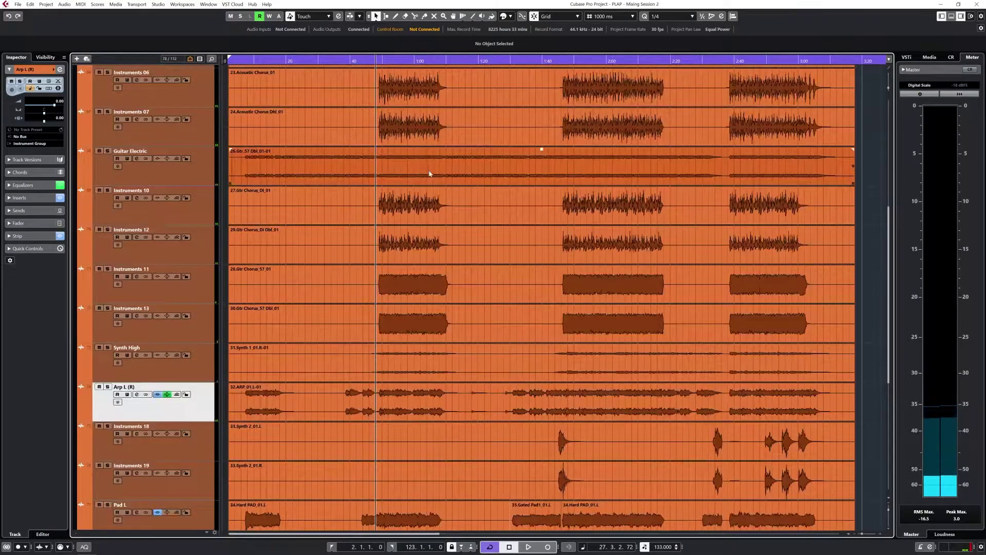
scroll(442, 205, "down", 3)
key("space")
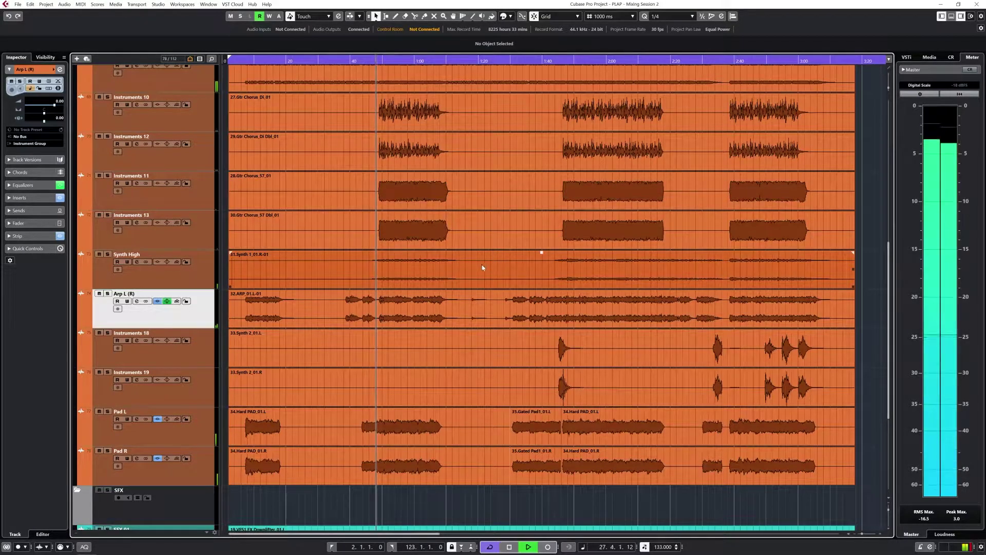
key("space")
- Solo the instrument tracks for playback, and narrow the solo to only Instruments 06 and Instruments 07
scroll(479, 266, "up", 3)
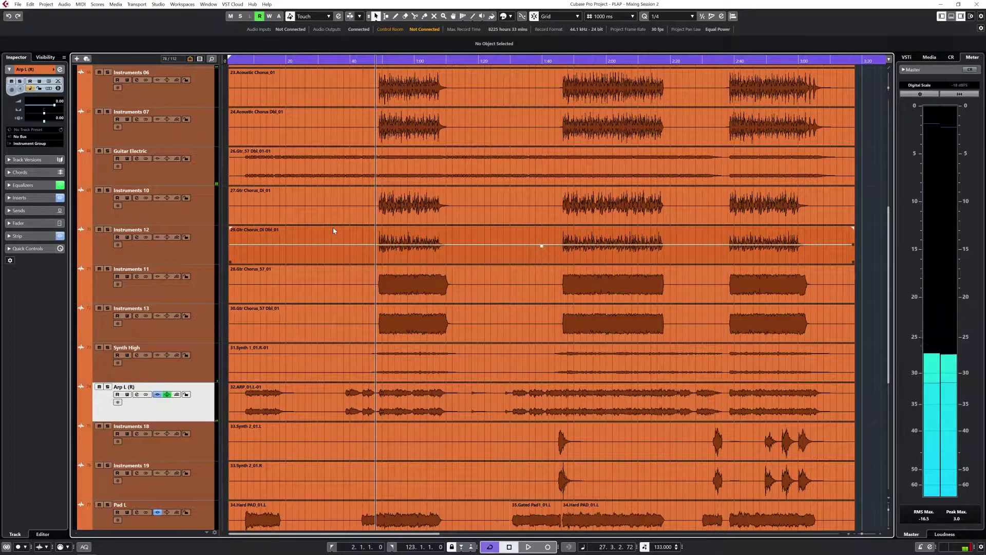
key("s")
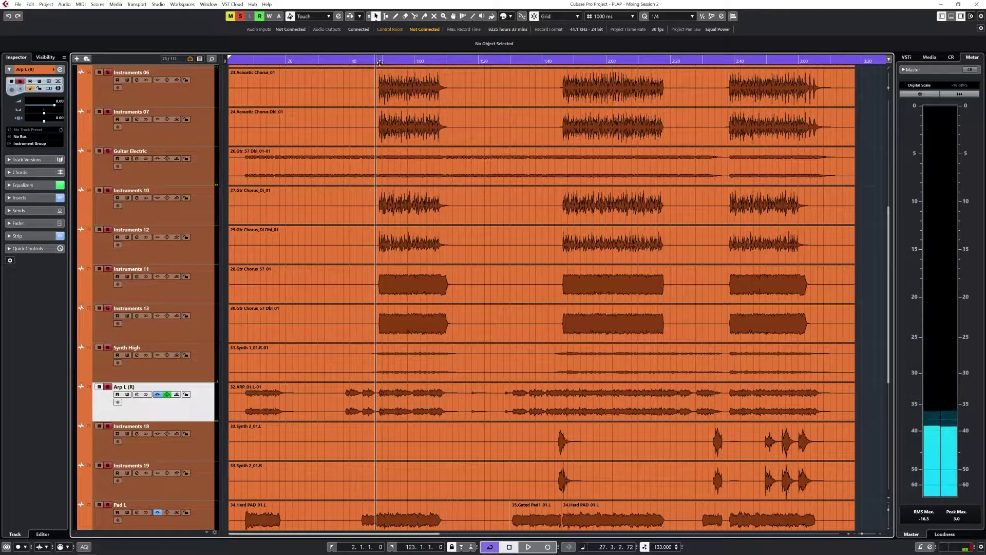
key("space")
left_click(99, 284)
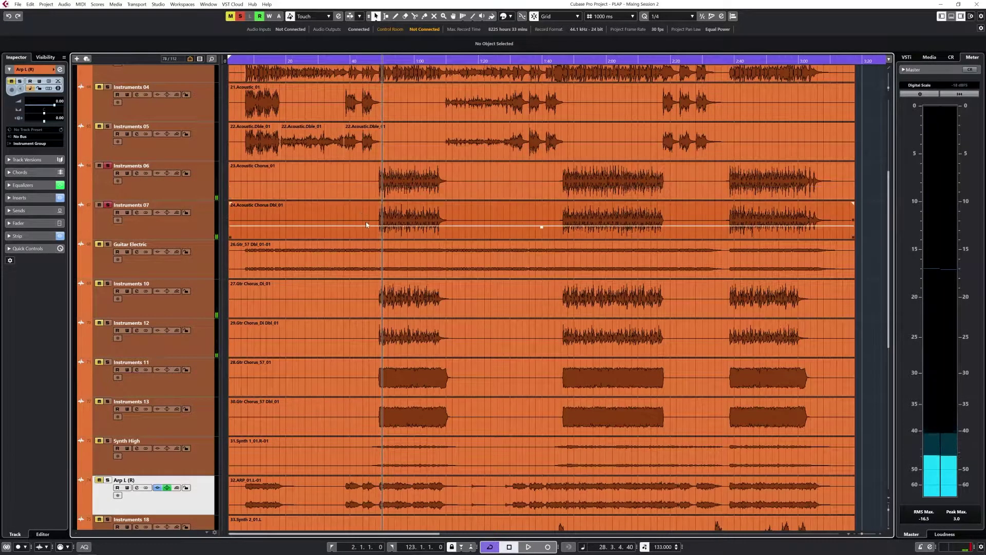
- Adjust the Instruments 06 strip compressor during playback: threshold about -29 dB, attack 7.5 ms, hold 0 ms, release 36 ms and analysis 0 %
key("F3")
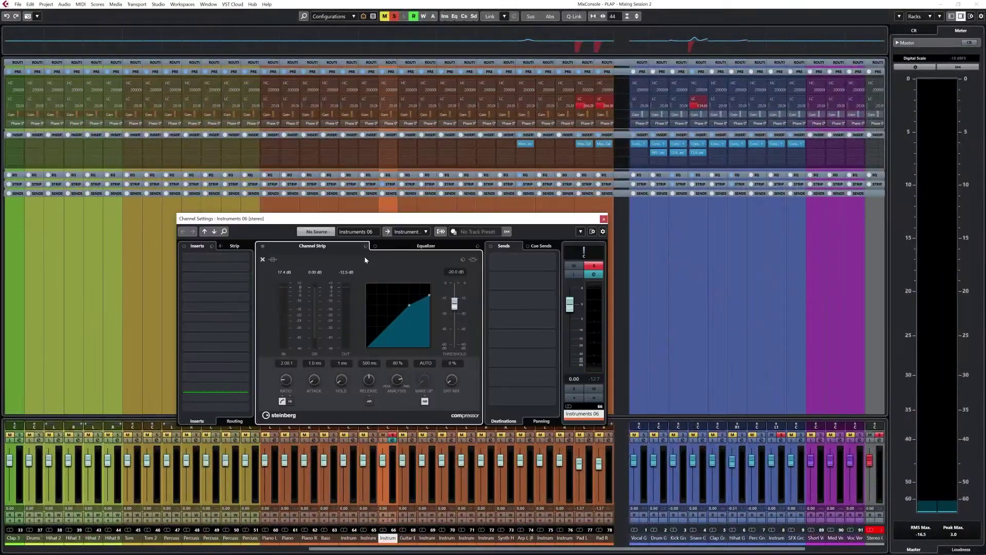
left_click_drag(287, 380, 287, 370)
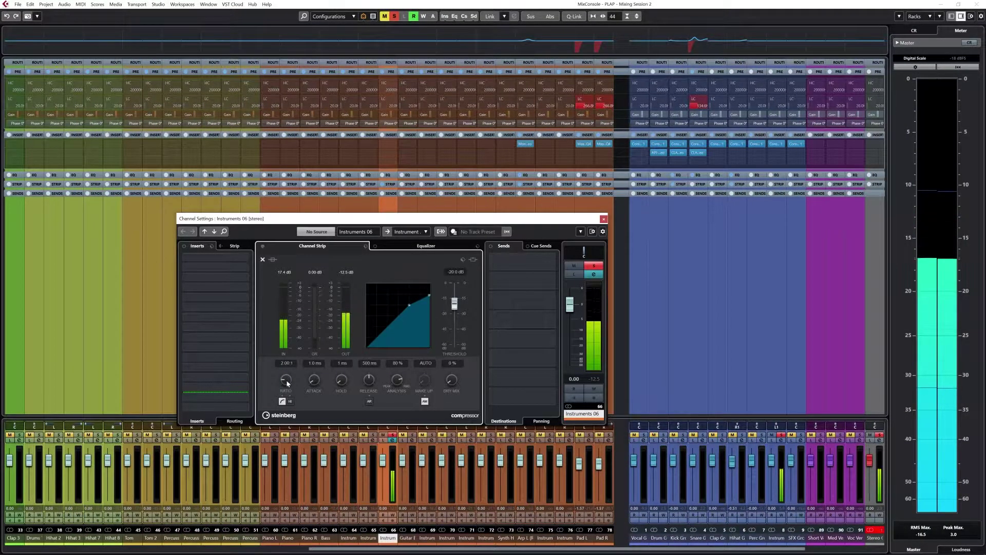
left_click_drag(451, 304, 449, 335)
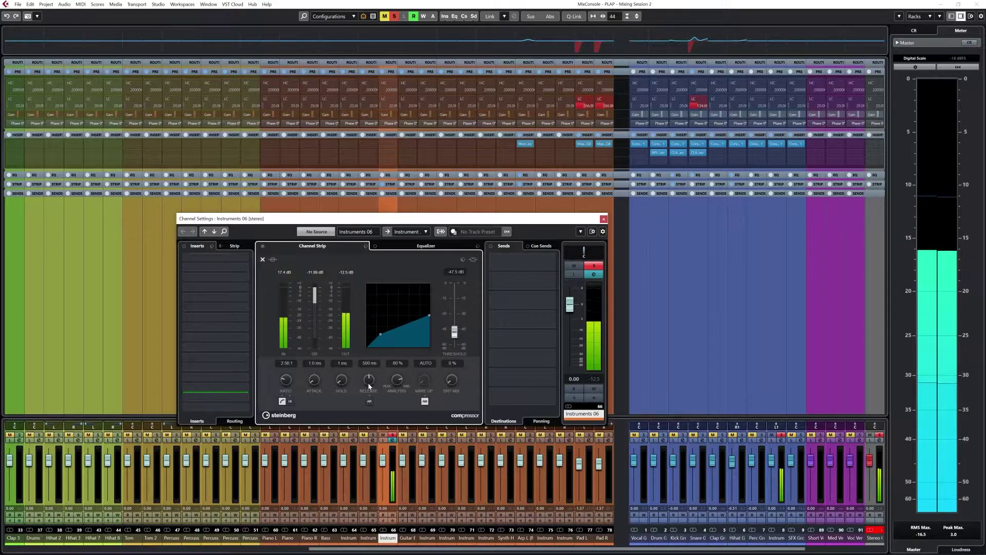
left_click_drag(368, 399, 369, 413)
scroll(317, 380, "up", 3)
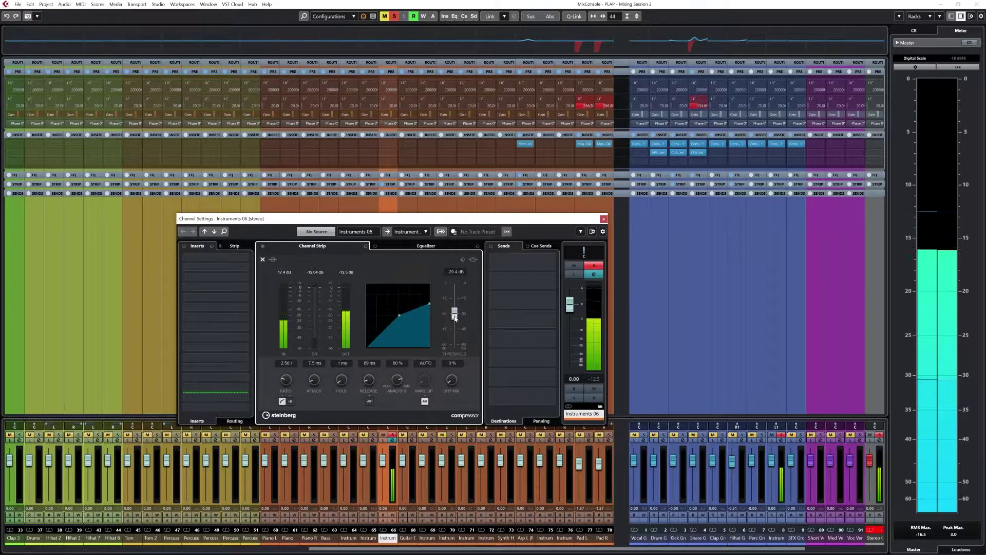
left_click_drag(455, 317, 453, 327)
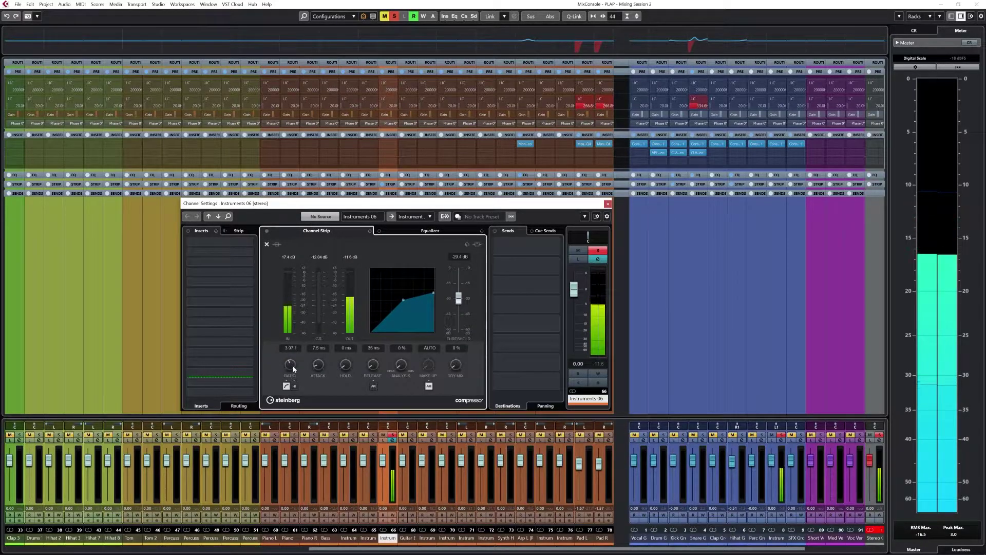
- Set the Instruments 06 compressor to a 2.92:1 ratio, 24 % dry mix and 1.9 dB manual make-up gain, and close its channel settings
scroll(291, 371, "down", 3)
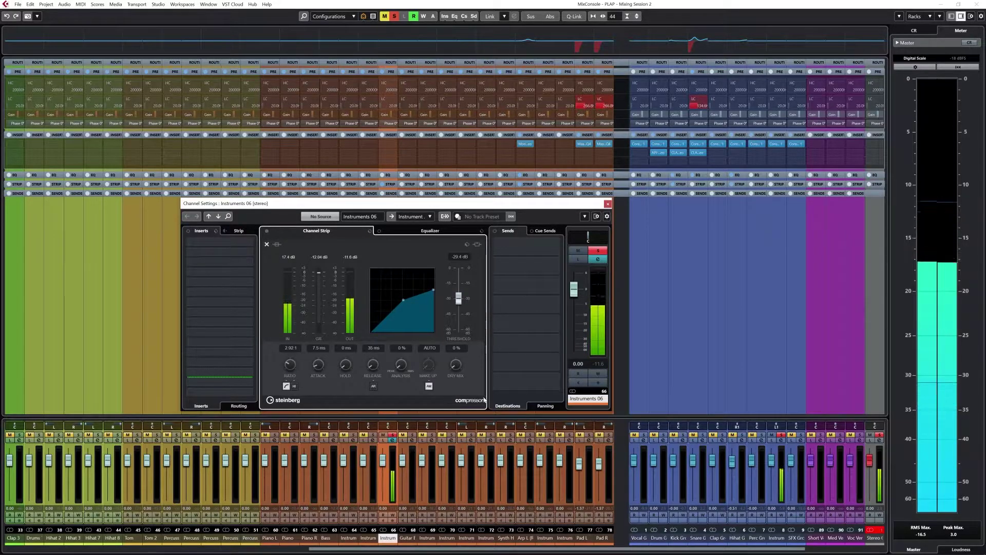
scroll(456, 347, "up", 2)
scroll(456, 347, "up", 10)
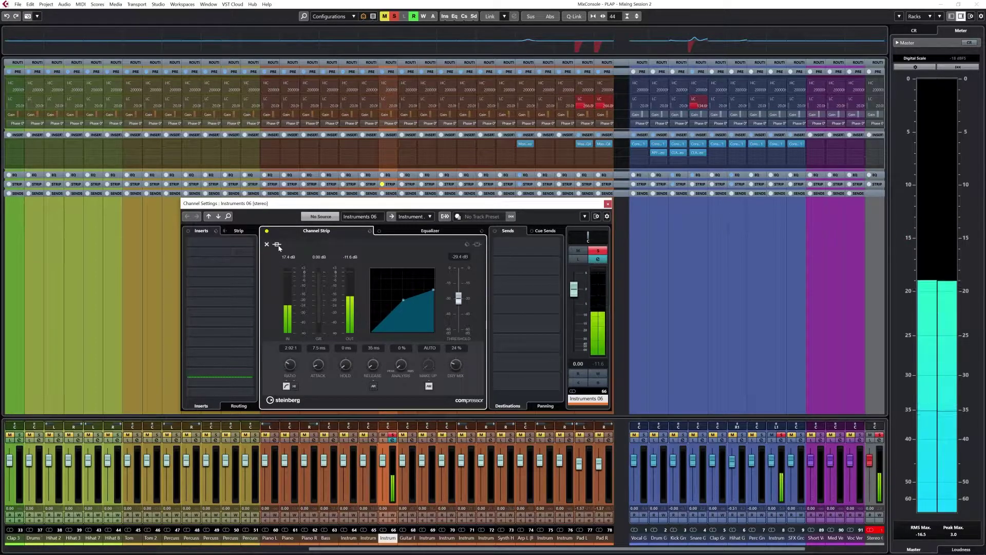
left_click(429, 386)
mouse_move(432, 377)
left_mouse_down()
mouse_move(455, 384)
mouse_move(431, 381)
left_mouse_up()
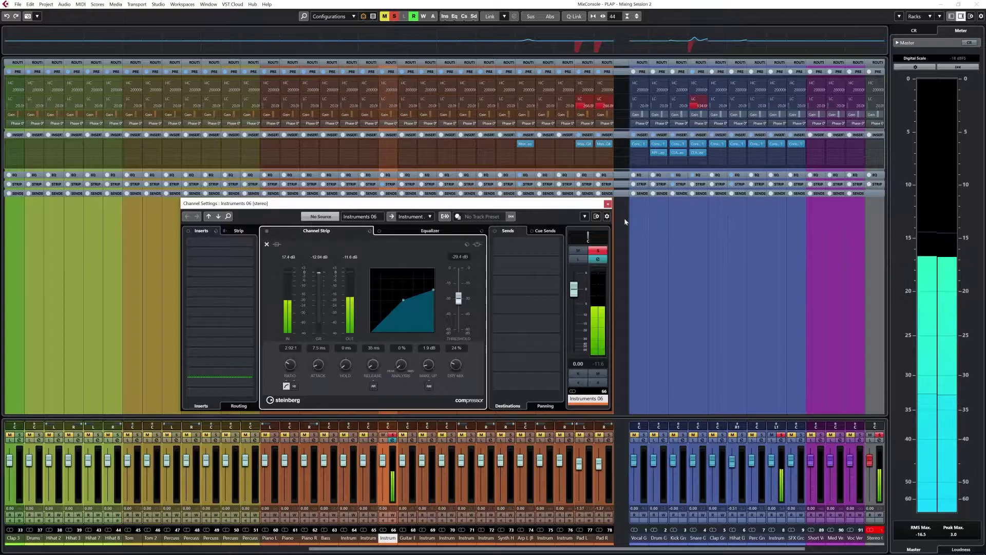
left_click(608, 203)
- Enable the Instruments 07 track and play it soloed together with Instruments 06
right_click(175, 226)
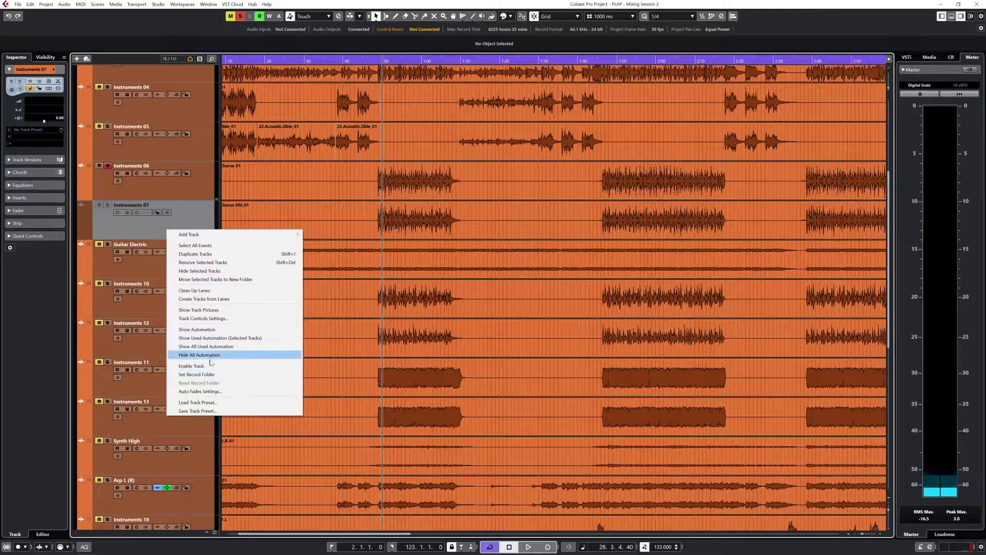
left_click(220, 357)
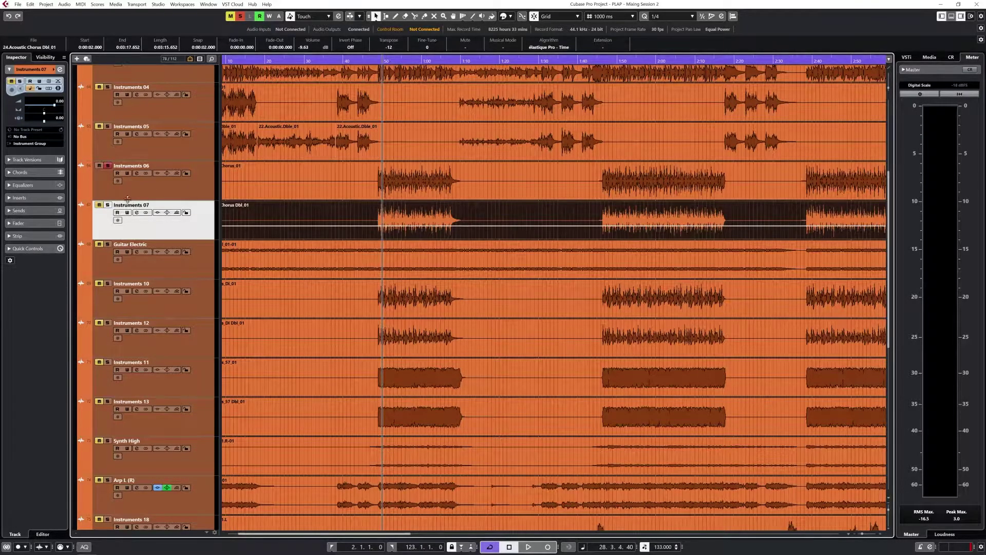
left_click(108, 165)
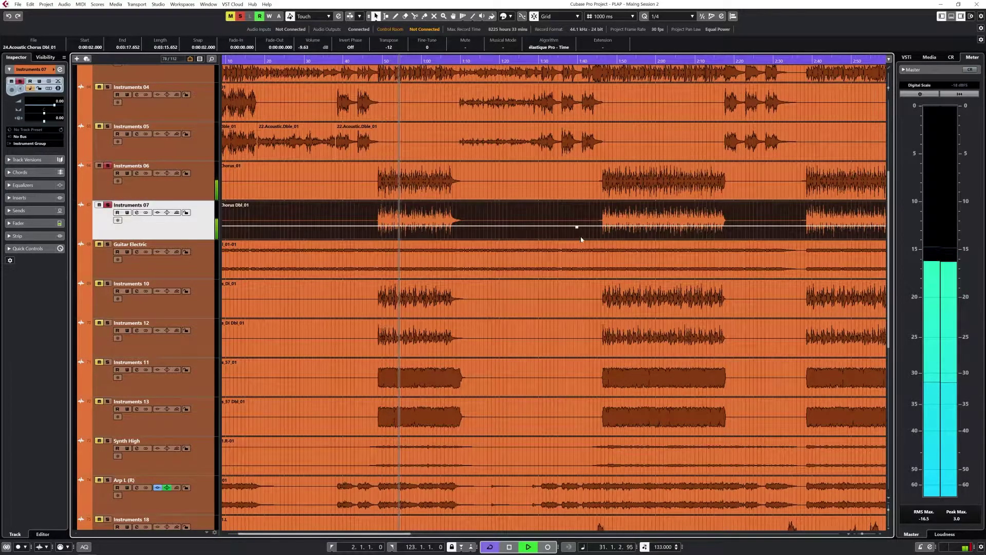
- Lower the volume of the Acoustic Chorus Dbl event on Instruments 07 to -15.65 dB, and audition the balance with Instruments 06
scroll(540, 227, "down", 5)
scroll(515, 237, "up", 2)
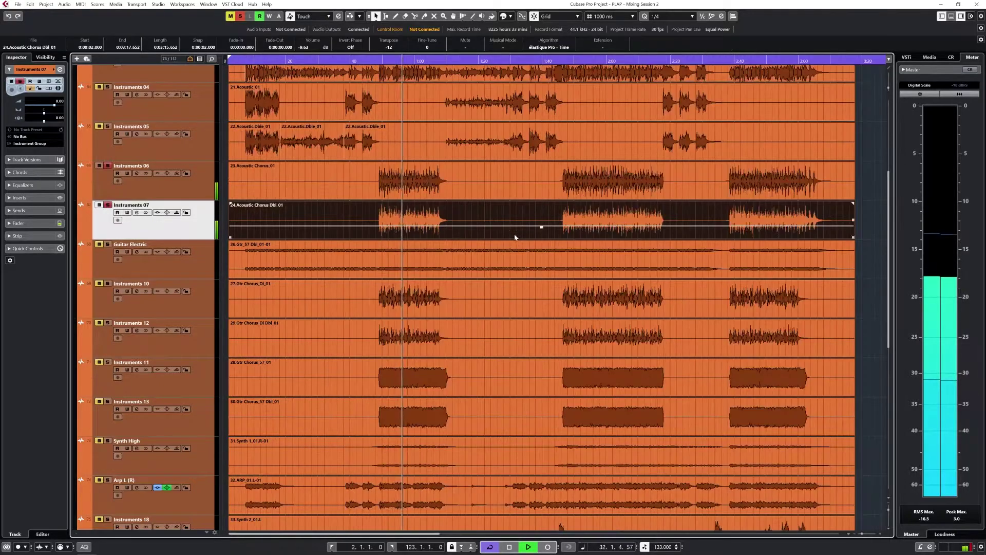
mouse_move(542, 226)
left_mouse_down()
mouse_move(542, 244)
mouse_move(537, 233)
left_mouse_up()
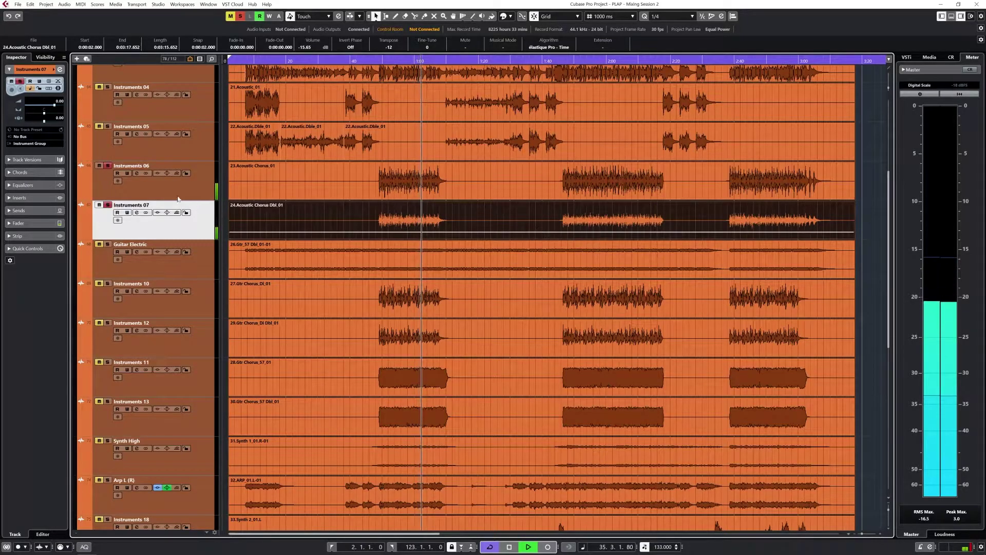
left_click(107, 204)
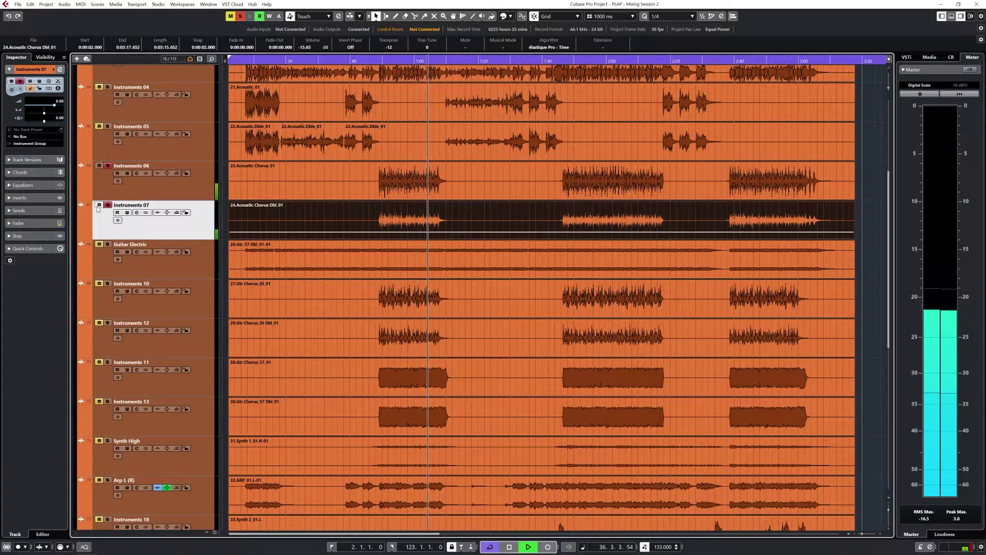
key("space")
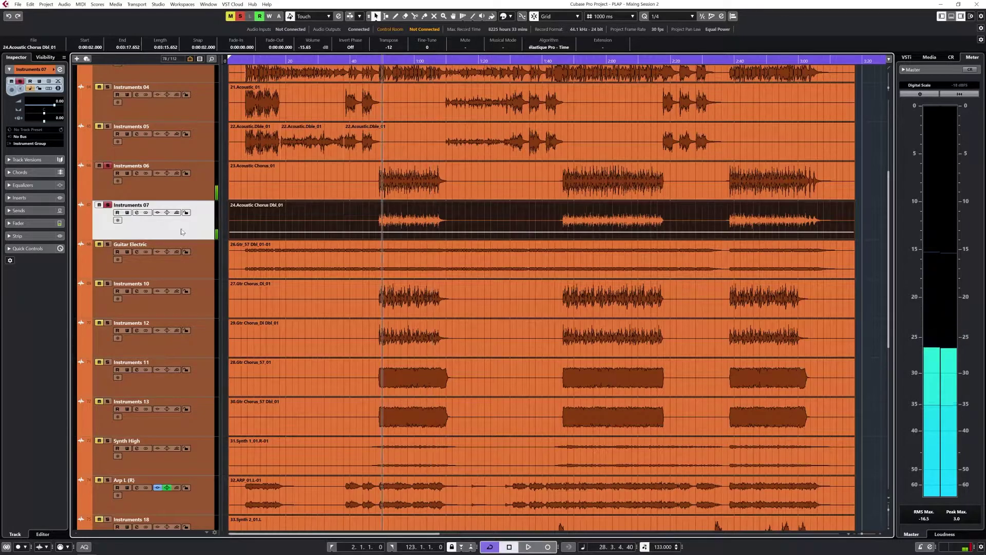
- Apply a low cut and a high cut to the Instruments 07 channel in its equalizer's pre section during playback
key("F3")
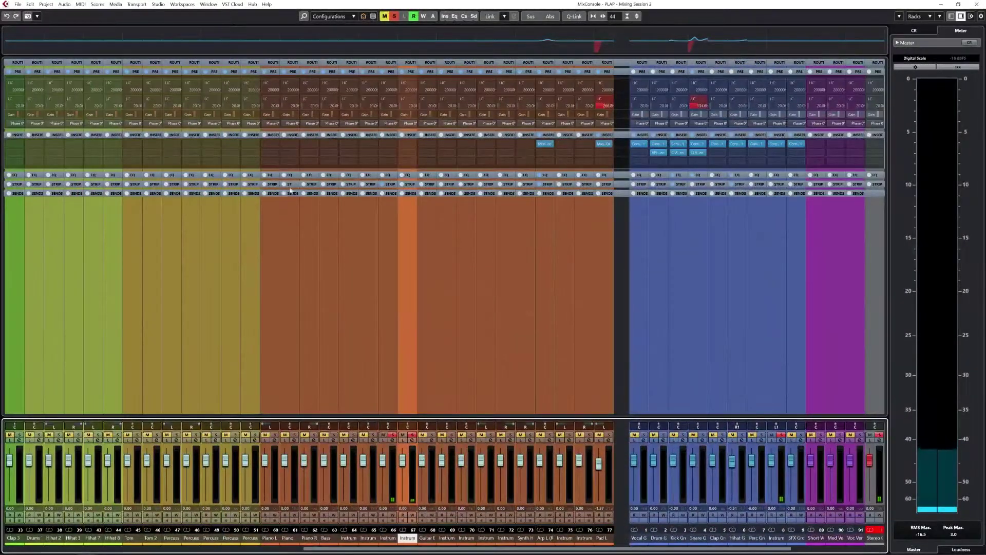
left_click(412, 440)
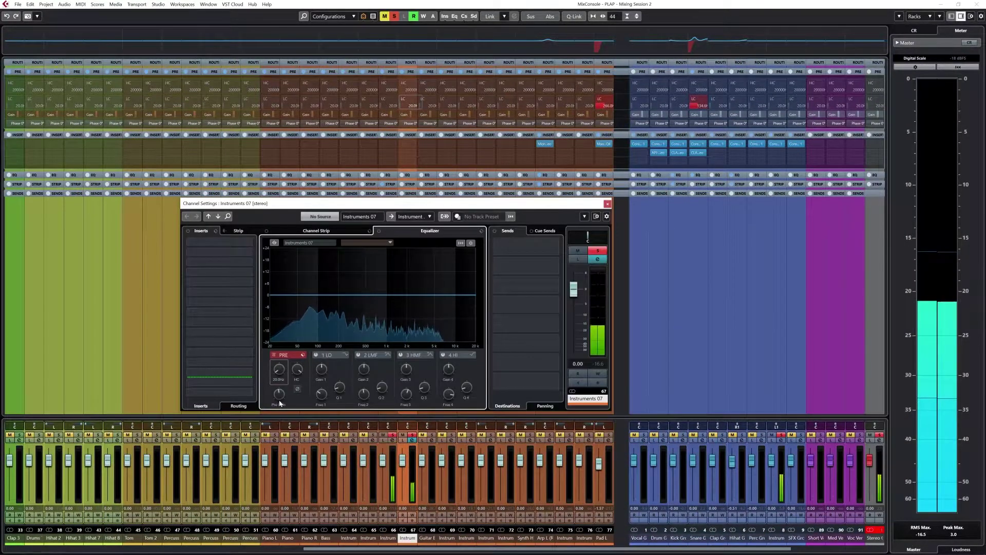
left_click_drag(278, 377, 278, 370)
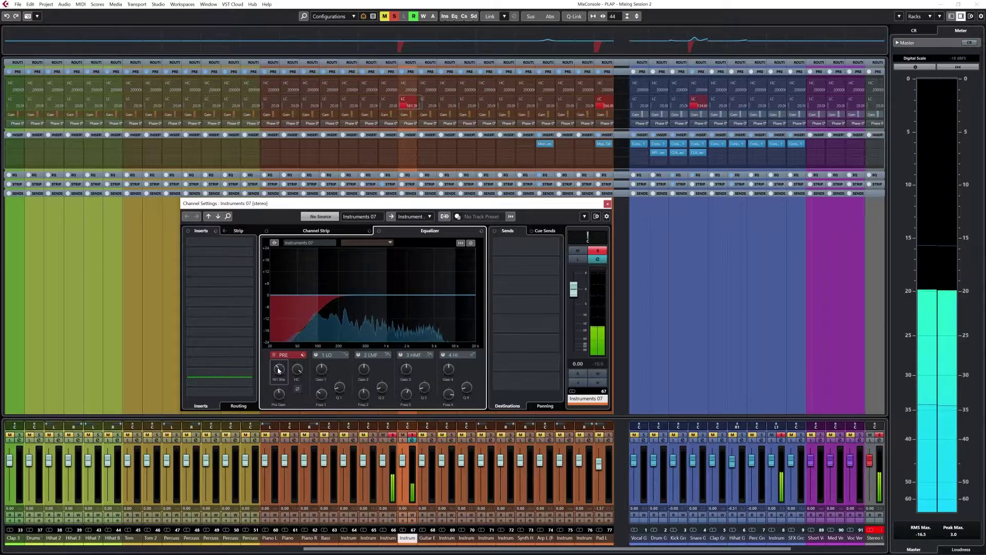
left_click_drag(297, 369, 303, 425)
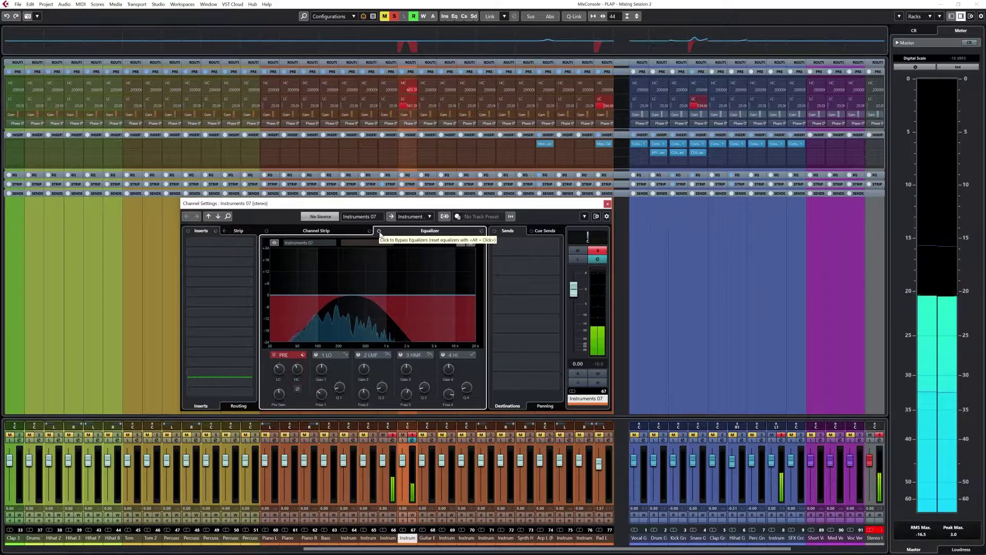
- Load the strip compressor on Instruments 07, set a 4.11:1 ratio and a -45.3 dB threshold, and adjust its attack and release
left_click(355, 231)
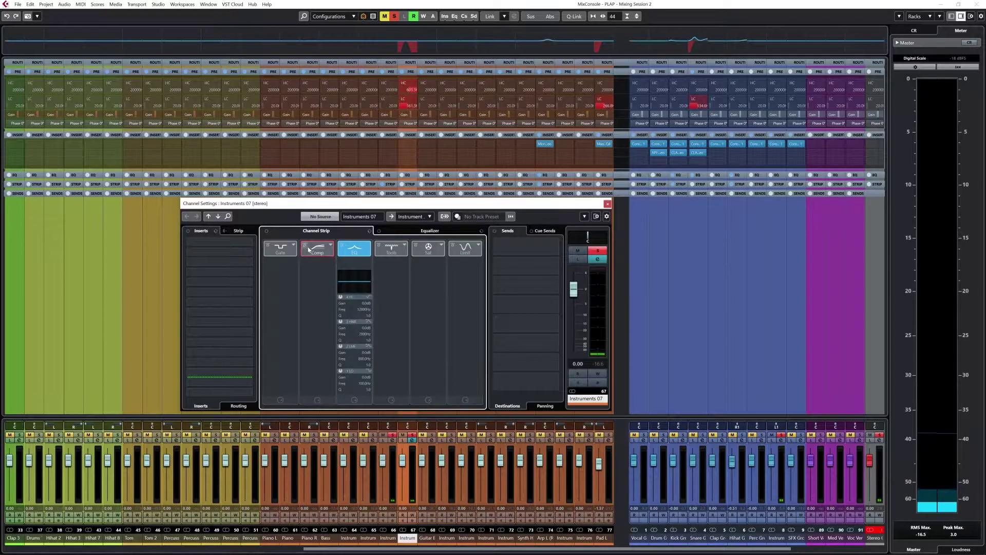
left_click(315, 252)
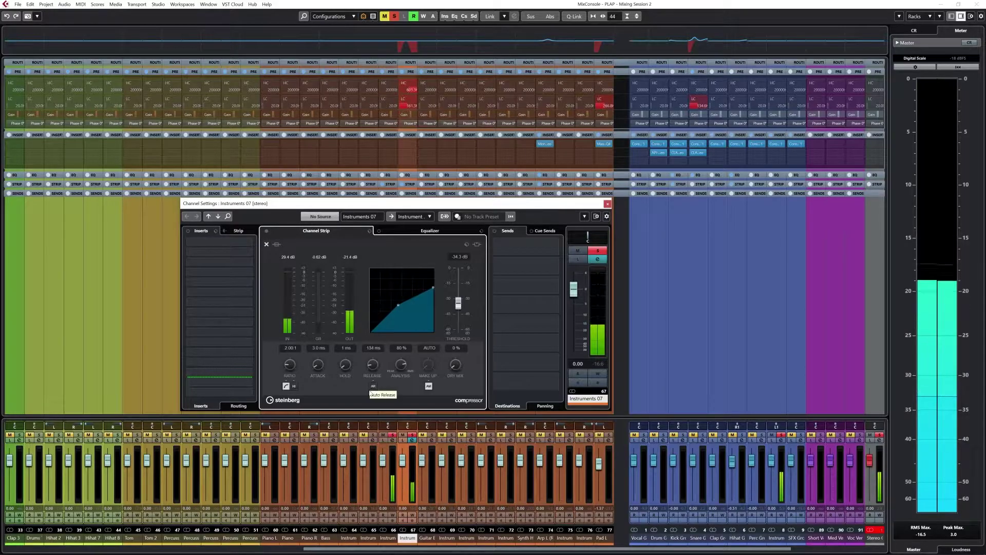
left_click_drag(294, 369, 298, 338)
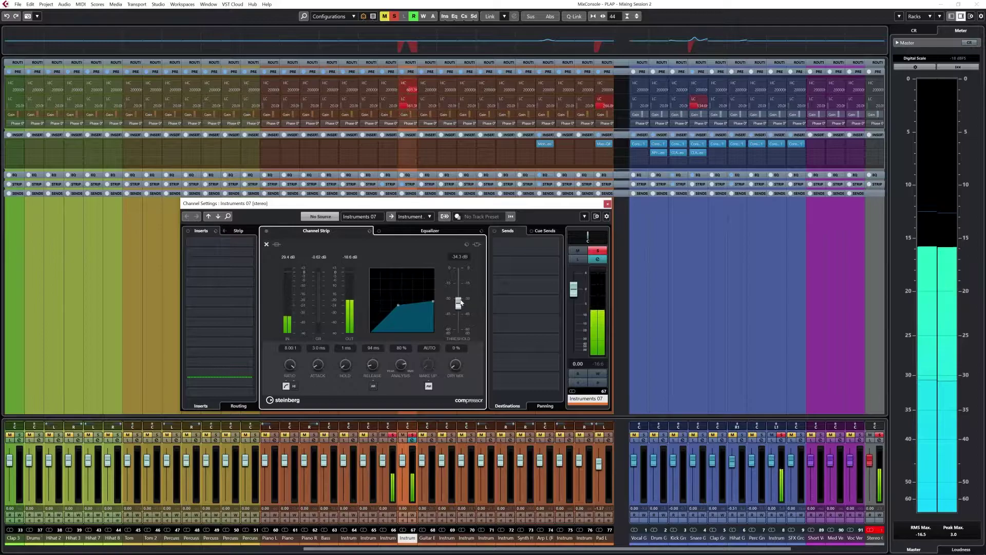
left_click_drag(459, 302, 460, 324)
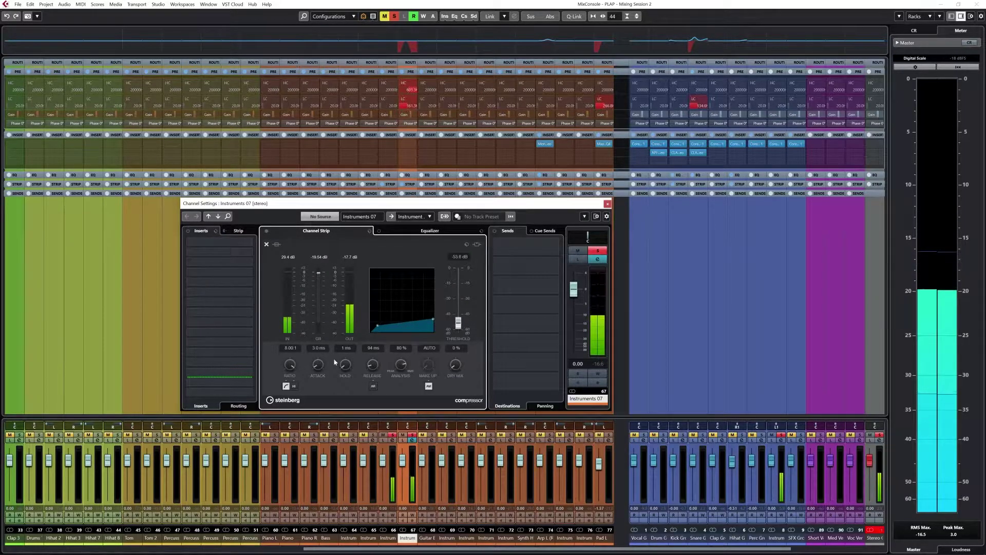
left_click_drag(296, 392, 314, 442)
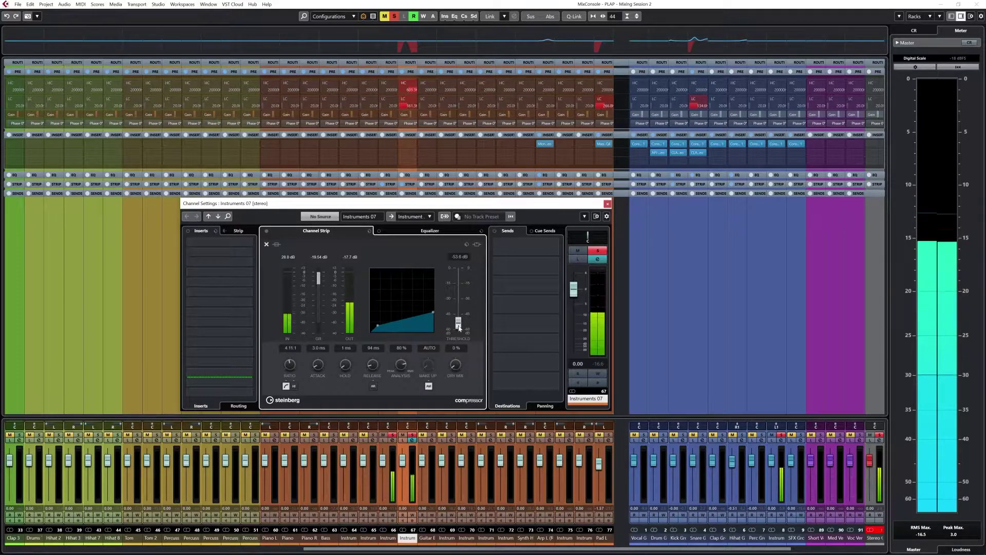
left_click_drag(458, 328, 453, 317)
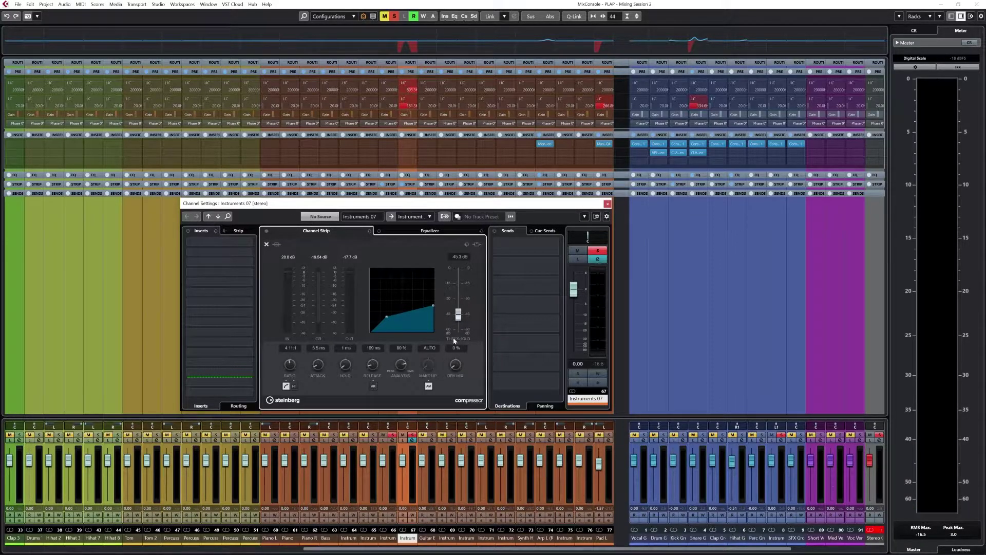
- Audition Instruments 07 with its compressor bypassed for comparison, close its channel settings, and lower its fader to -9 dB
key("space")
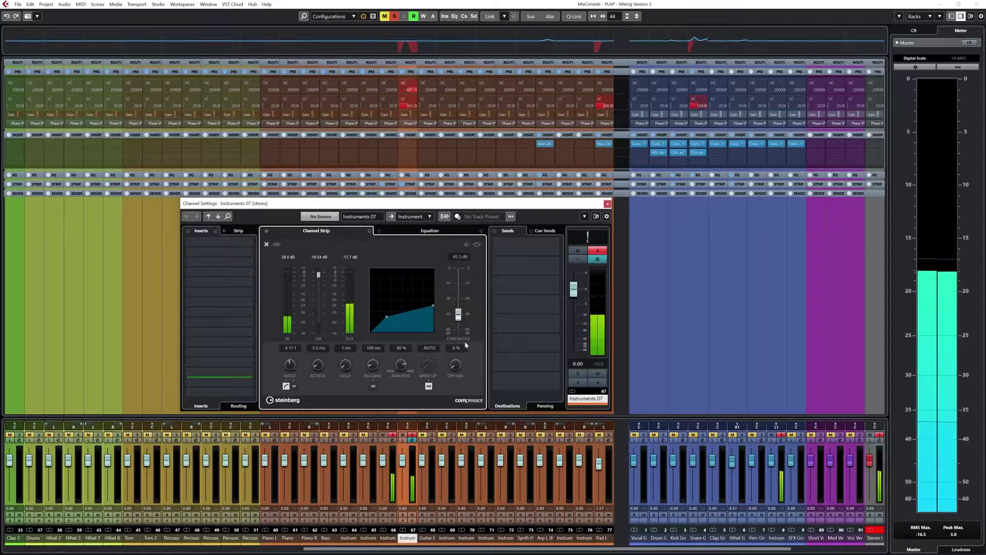
left_click(276, 245)
left_click(607, 203)
left_click_drag(403, 460, 404, 471)
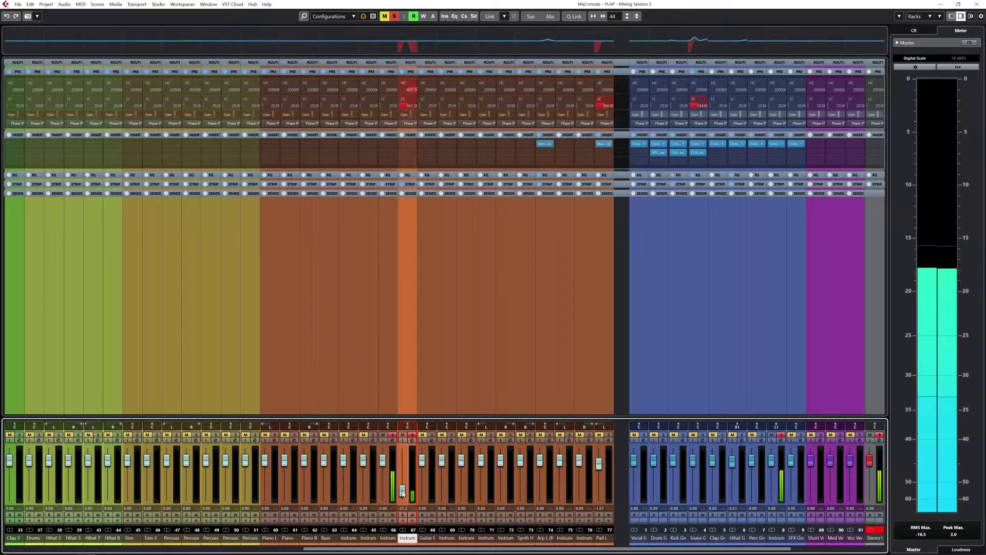
left_click_drag(400, 475, 401, 472)
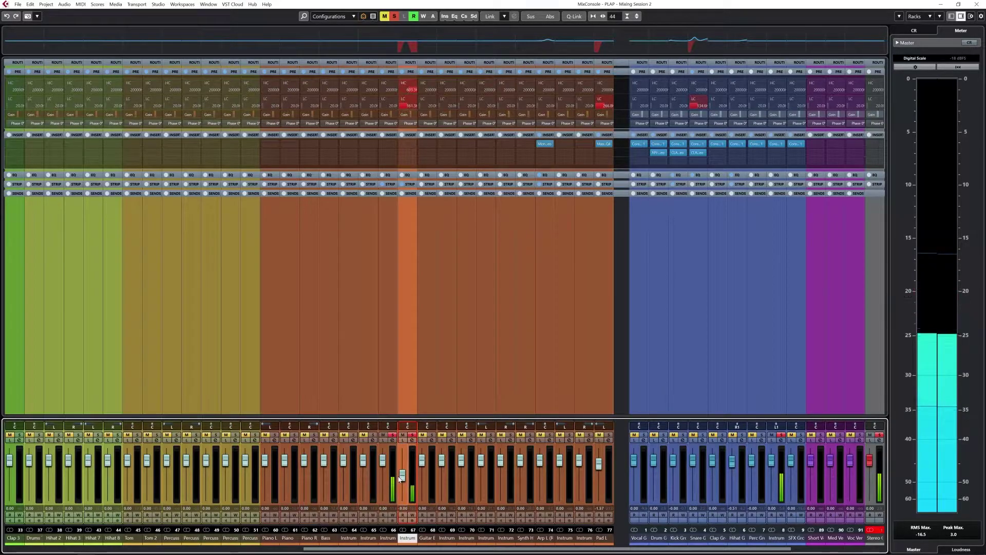
- Play the soloed instrument tracks in the project window from just before the second chorus
key("F3")
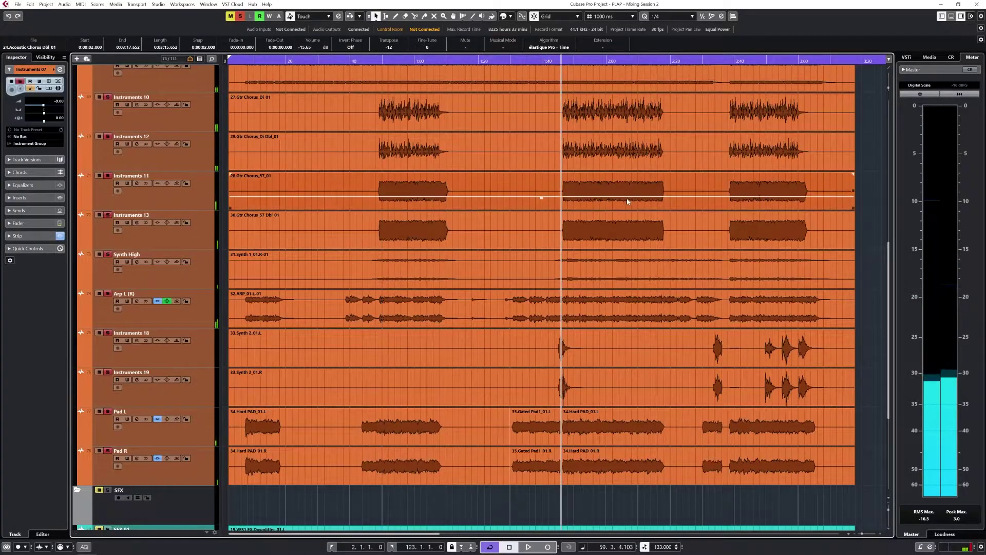
left_click(568, 211)
scroll(568, 211, "right", 2)
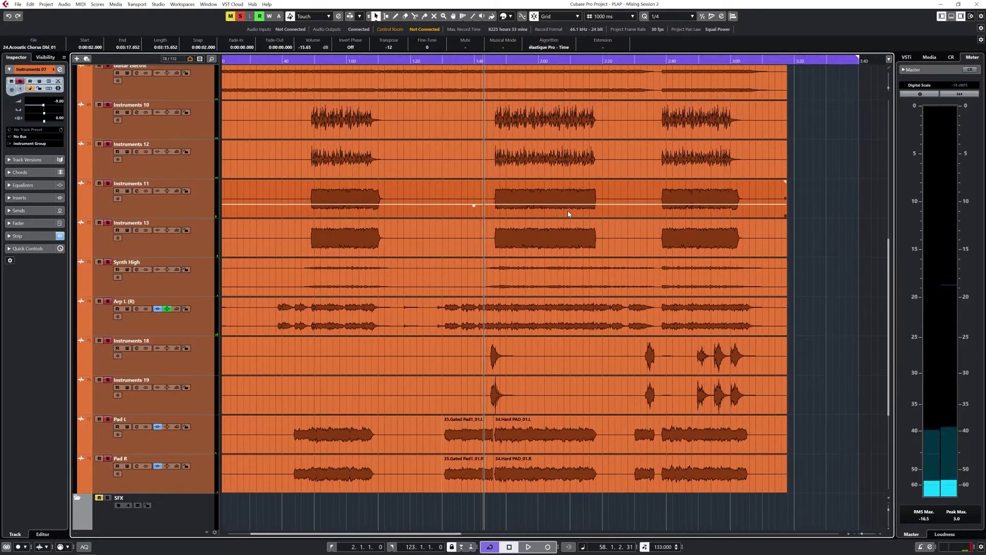
key("space")
left_click(543, 255)
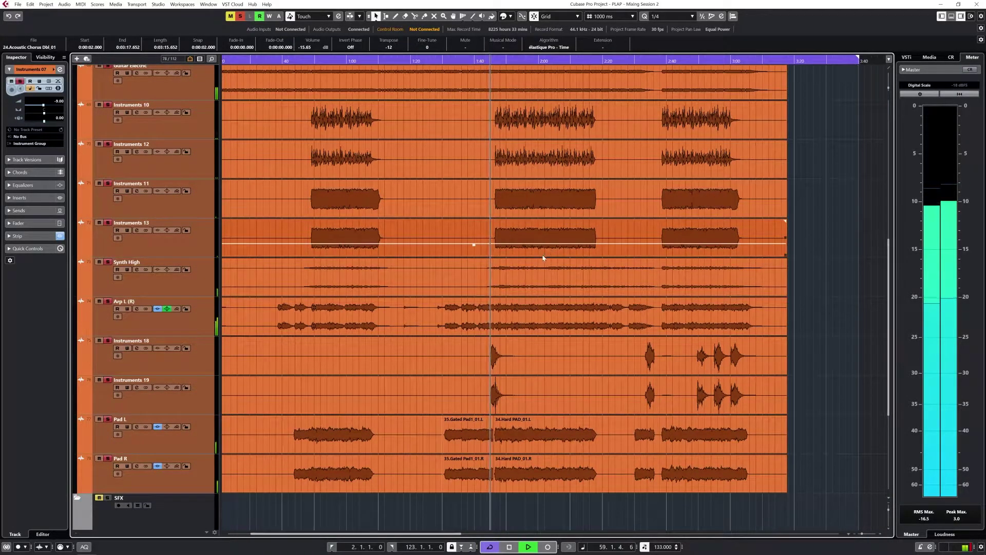
left_click(515, 258)
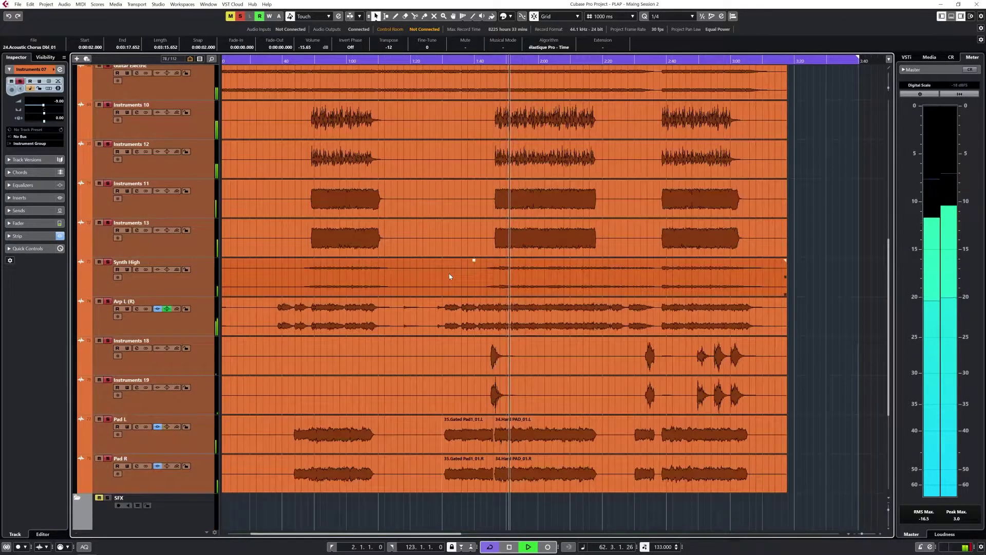
key("space")
- Narrow the solo to Instruments 18 and Instruments 19 and audition their hit leading into the second chorus
scroll(451, 276, "down", 3)
left_click(489, 353)
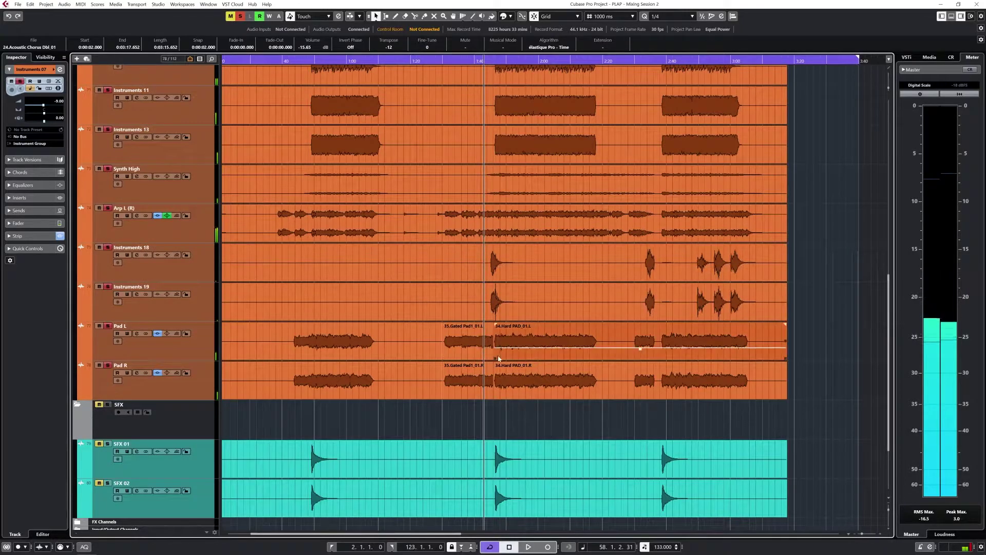
scroll(490, 352, "up", 2)
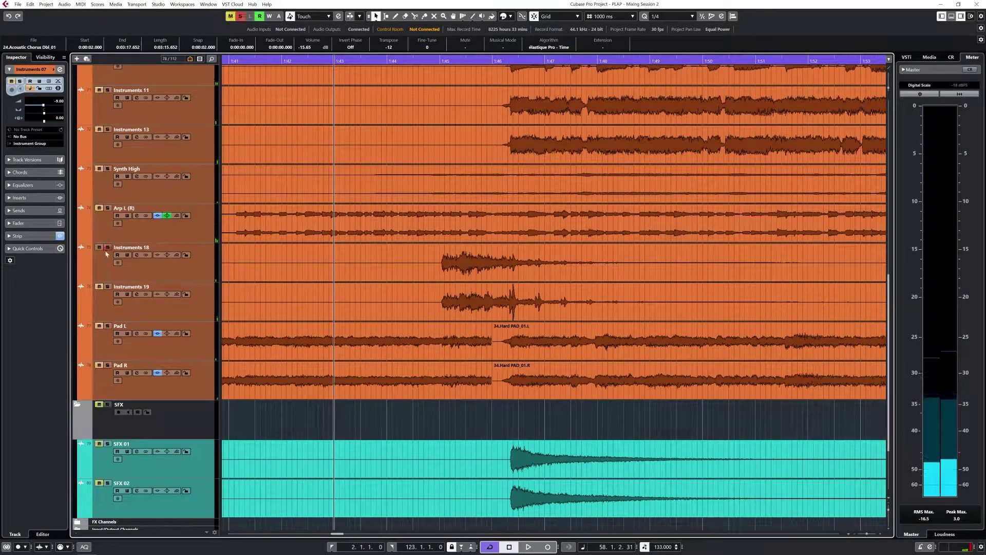
left_click(387, 174)
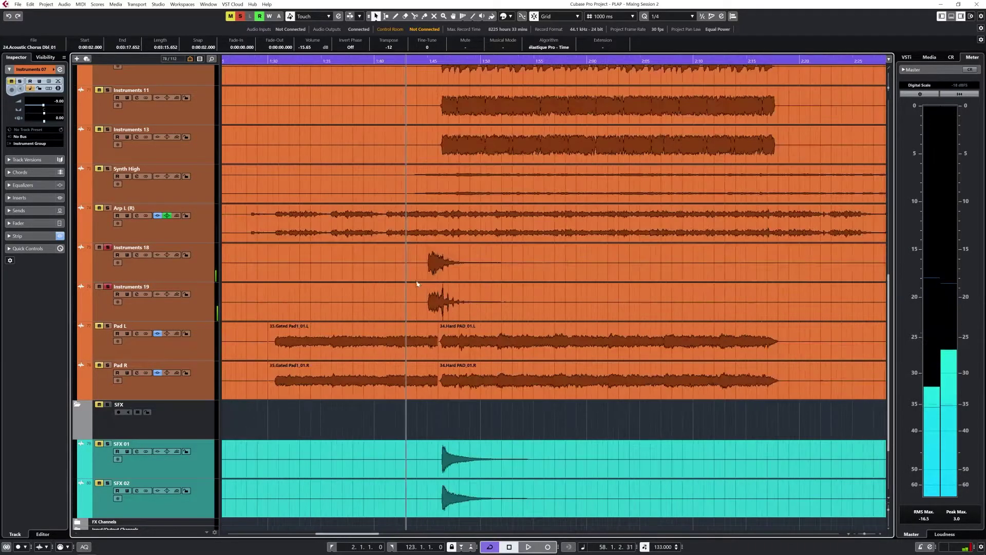
- Restore the solo on all the instrument tracks and play the lead-in to the second chorus
scroll(417, 283, "down", 5)
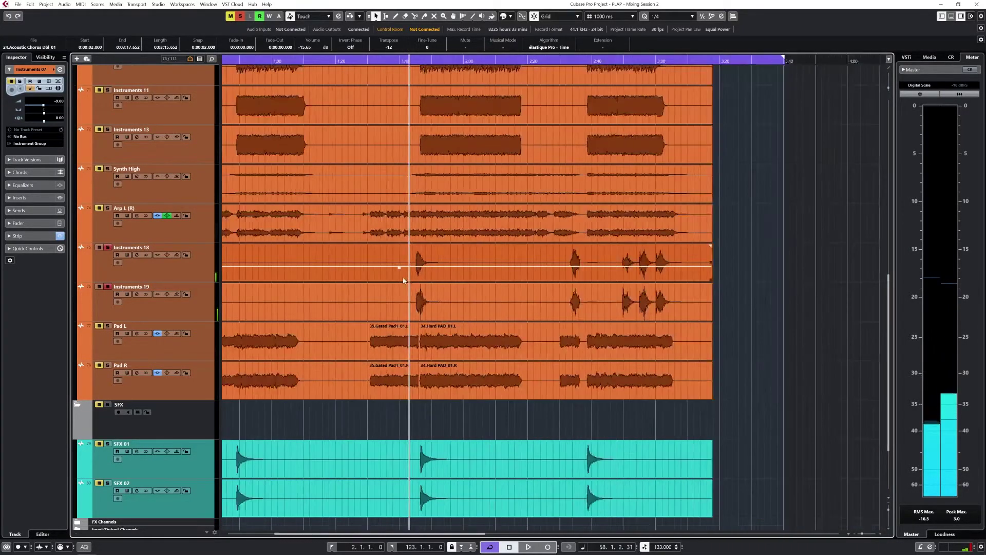
left_click_drag(781, 310, 399, 265)
key("space")
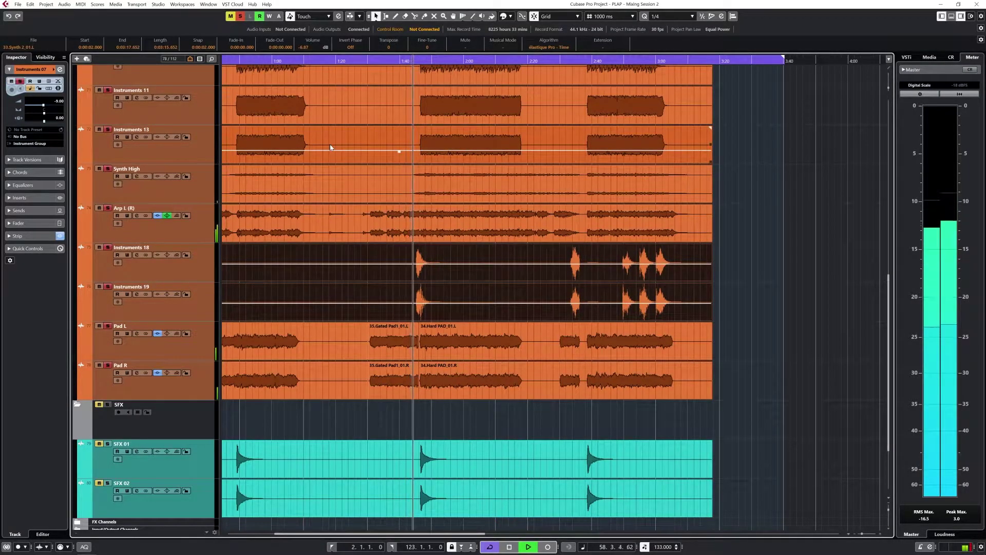
key("space")
- Add a fade-out of about 1.26 s to the Gated Pad events on Pad L and Pad R and audition it
key("h")
key("h")
key("h")
key("h")
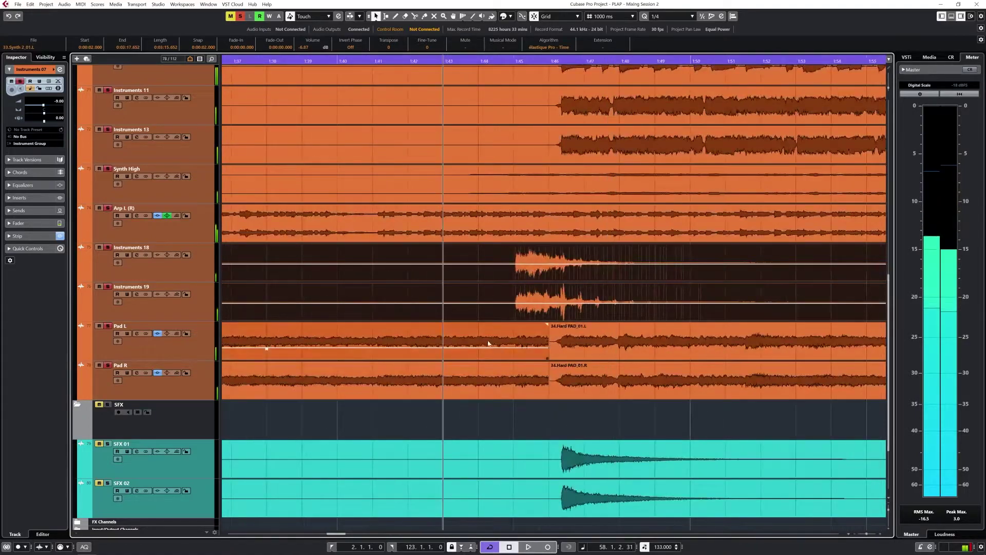
left_click(490, 343)
left_click_drag(491, 403, 480, 344)
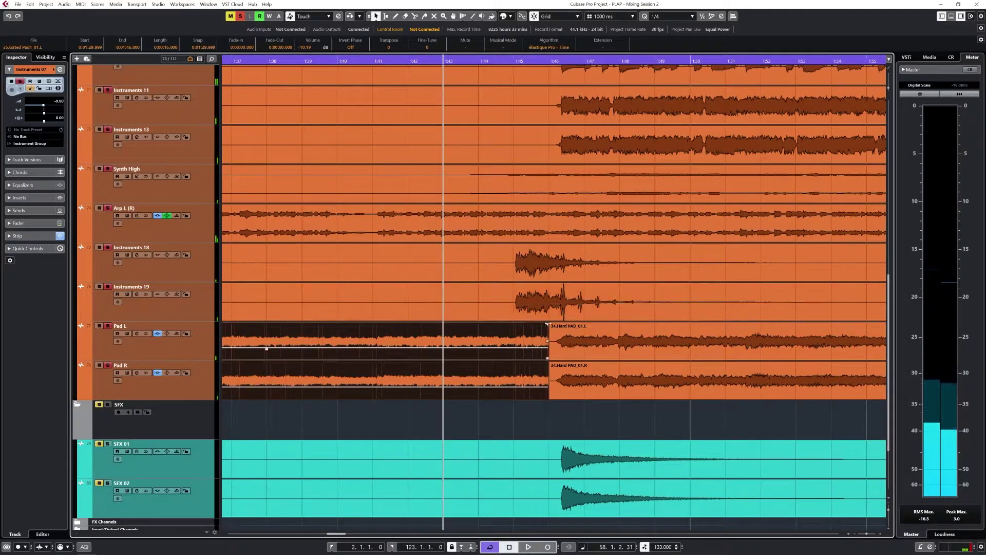
left_click_drag(546, 325, 512, 324)
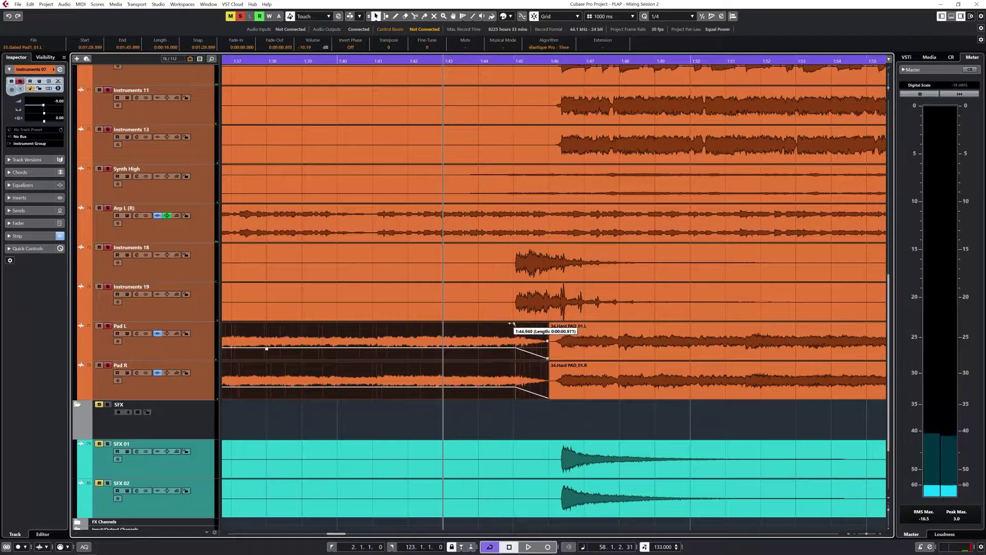
key("space")
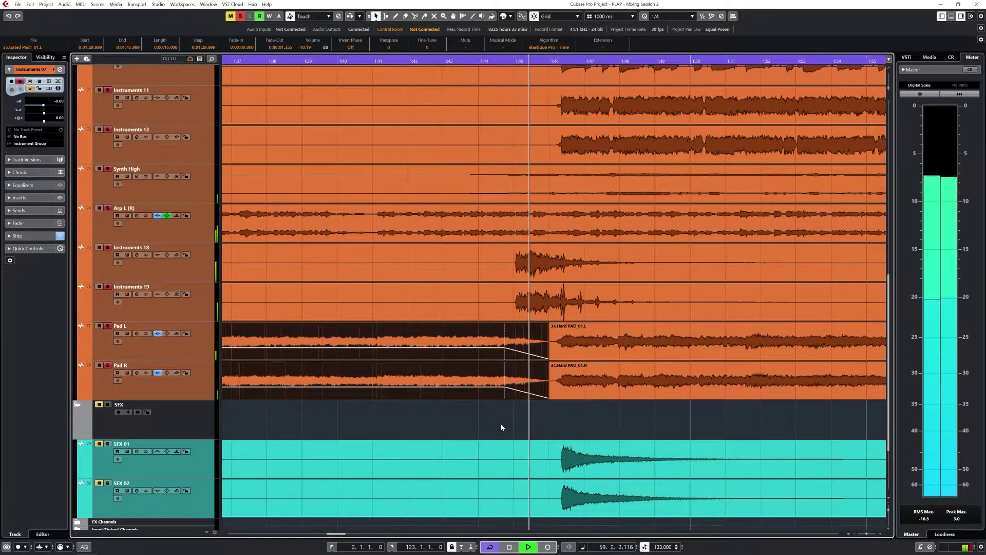
- Lengthen both Gated Pad fade-outs to about 1.84 s and play the transition into the second chorus
left_click_drag(503, 329, 483, 328)
key("space")
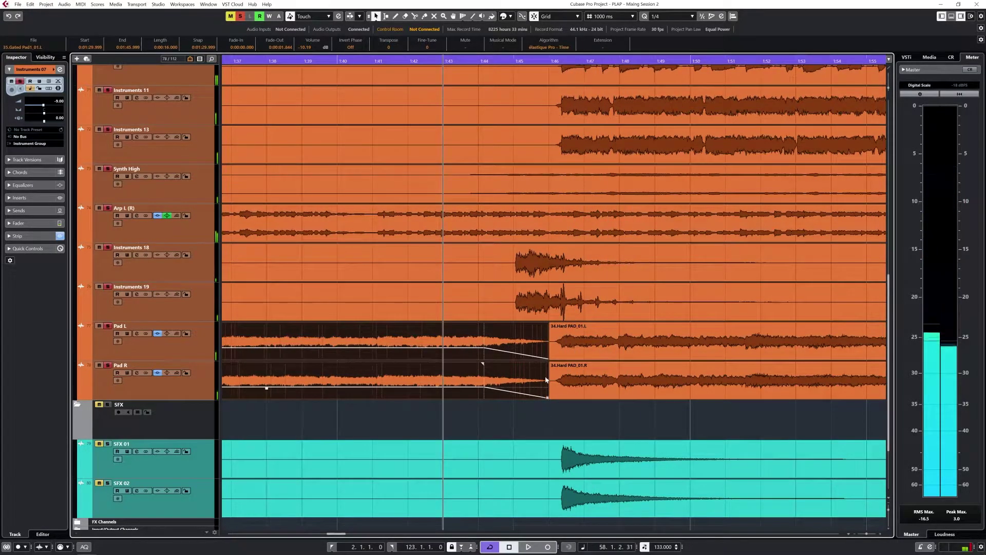
key("g")
key("g")
key("space")
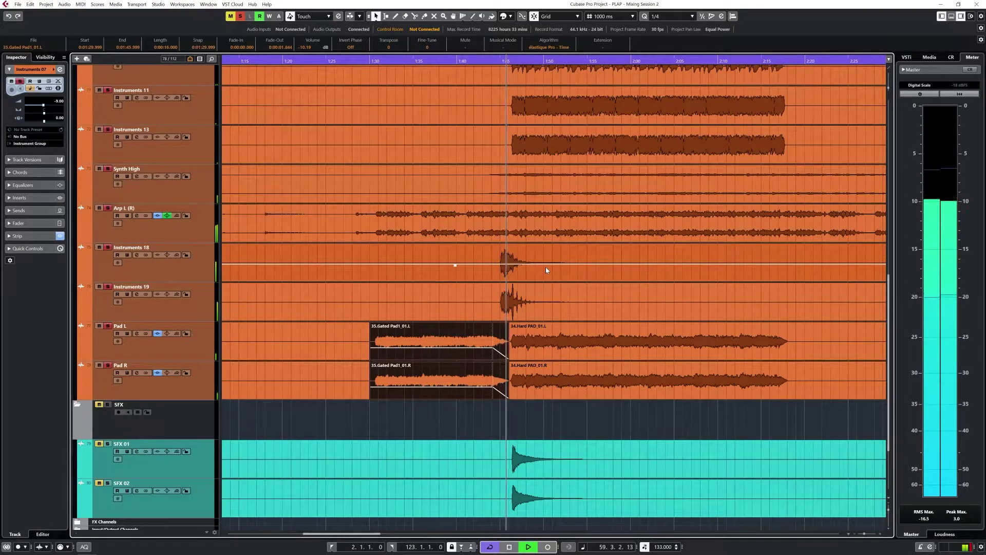
- Finish auditioning the instruments, then isolate the Bass channel in the MixConsole and open its channel settings
scroll(537, 267, "up", 5)
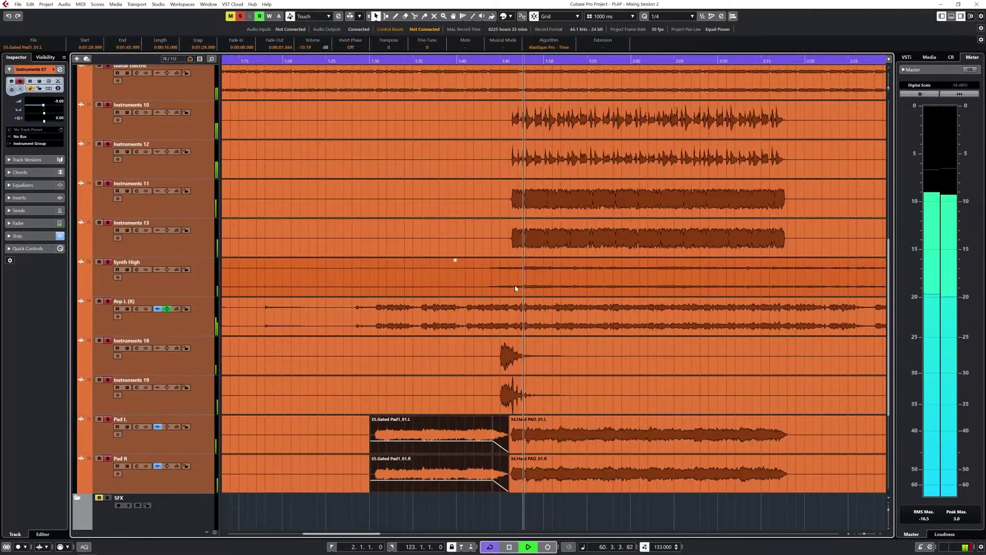
scroll(514, 288, "up", 10)
key("g")
key("g")
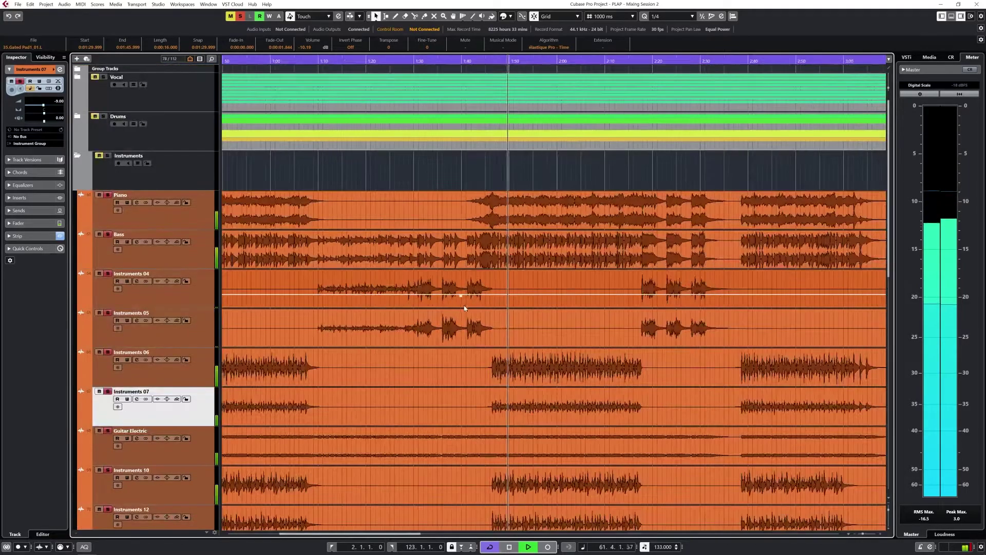
key("g")
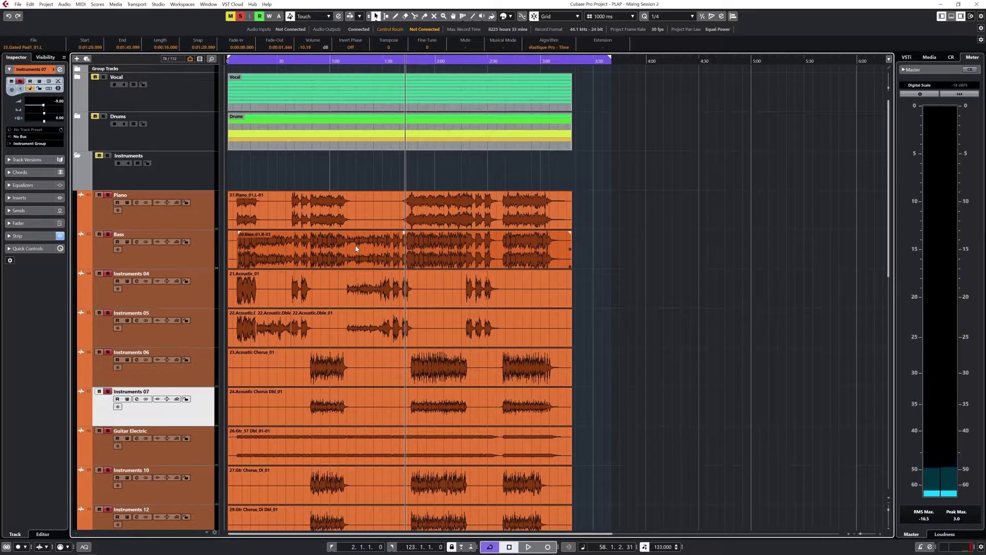
key("h")
key("h")
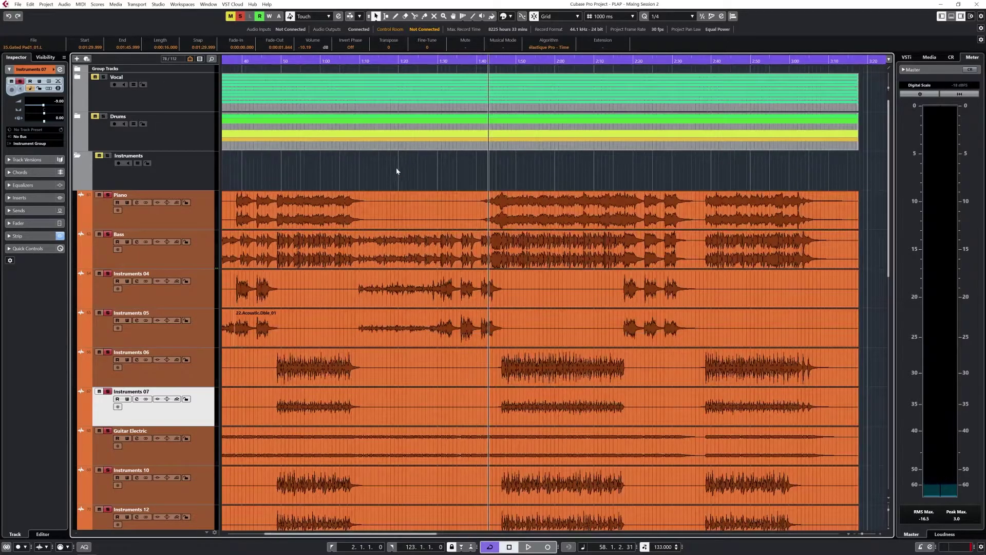
key("F3")
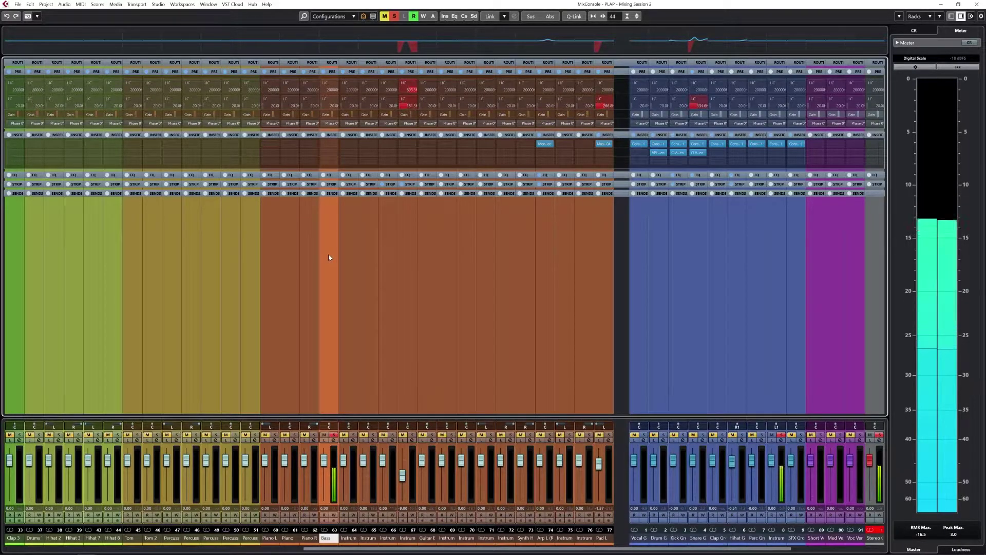
left_click(334, 440)
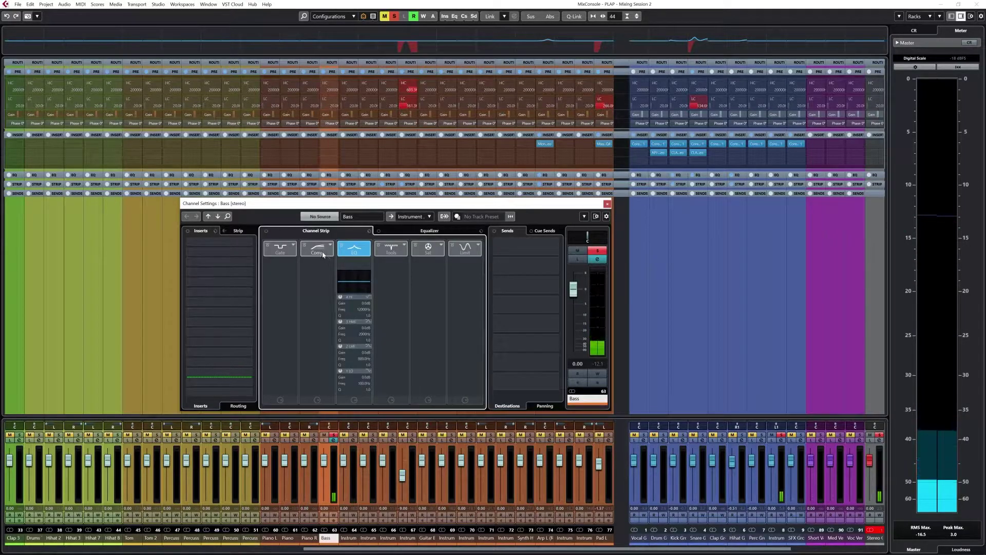
- Load the strip compressor on Bass with a -28.7 dB threshold, longer hold, 203 ms release and 48.5 ms attack
left_click(322, 294)
left_click(323, 271)
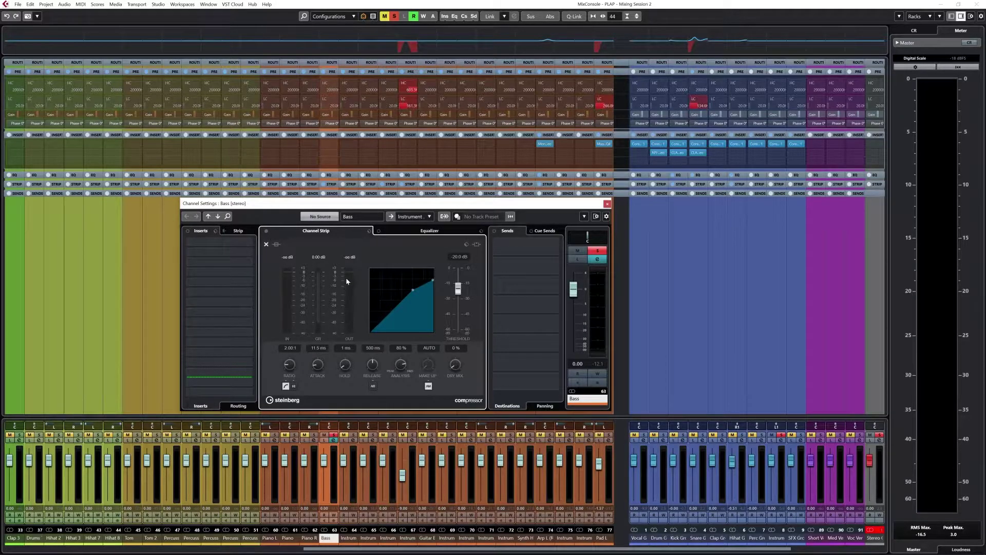
key("space")
mouse_move(458, 289)
left_mouse_down()
mouse_move(458, 308)
mouse_move(457, 300)
left_mouse_up()
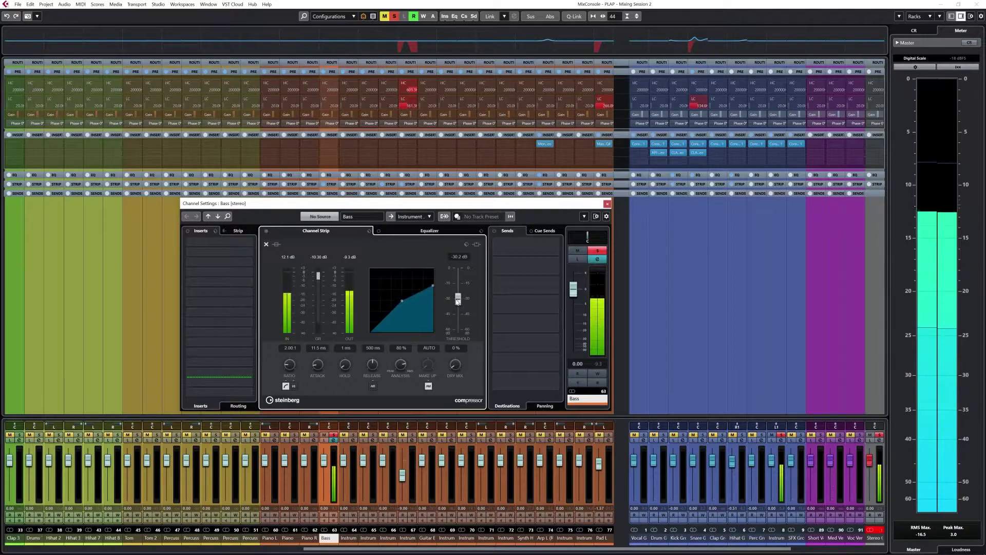
left_click_drag(345, 368, 373, 389)
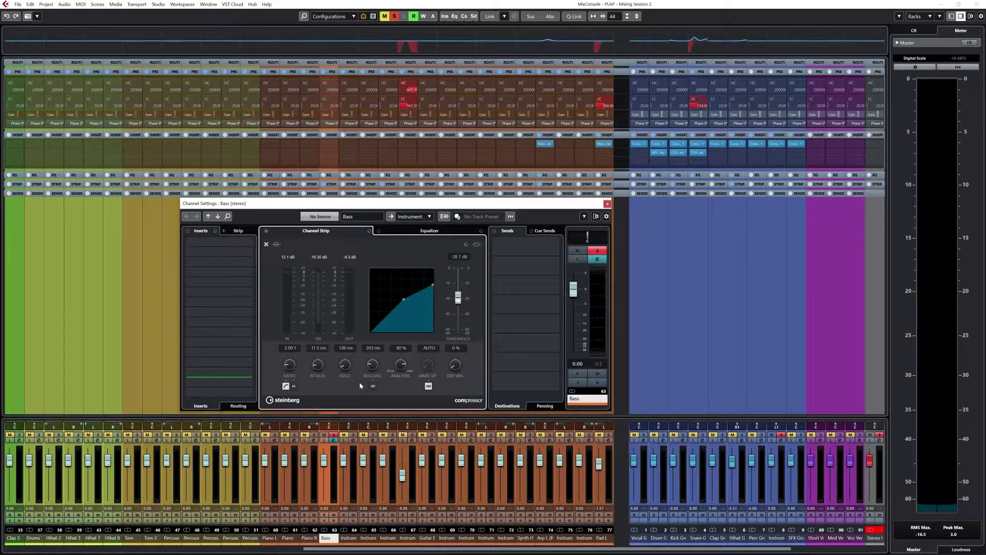
key("space")
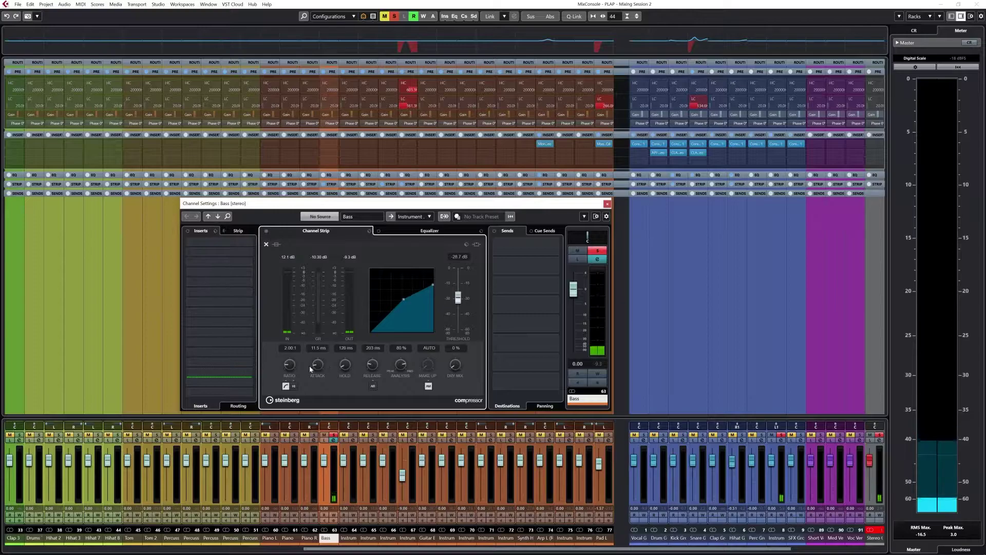
left_click_drag(318, 366, 359, 327)
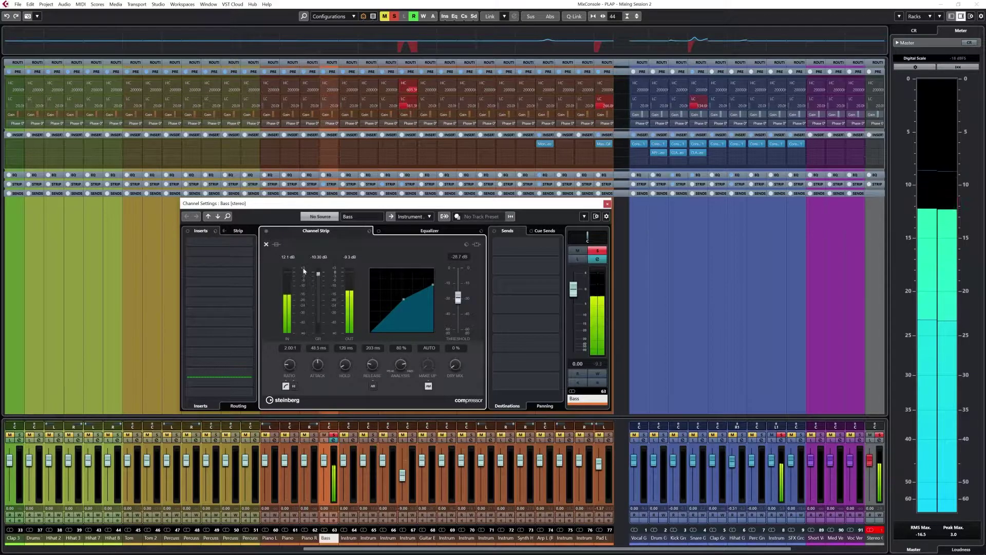
- Compare the Bass with and without its compressor and check the effect of the automatic make-up gain
left_click(277, 245)
left_click(277, 245)
left_click(429, 386)
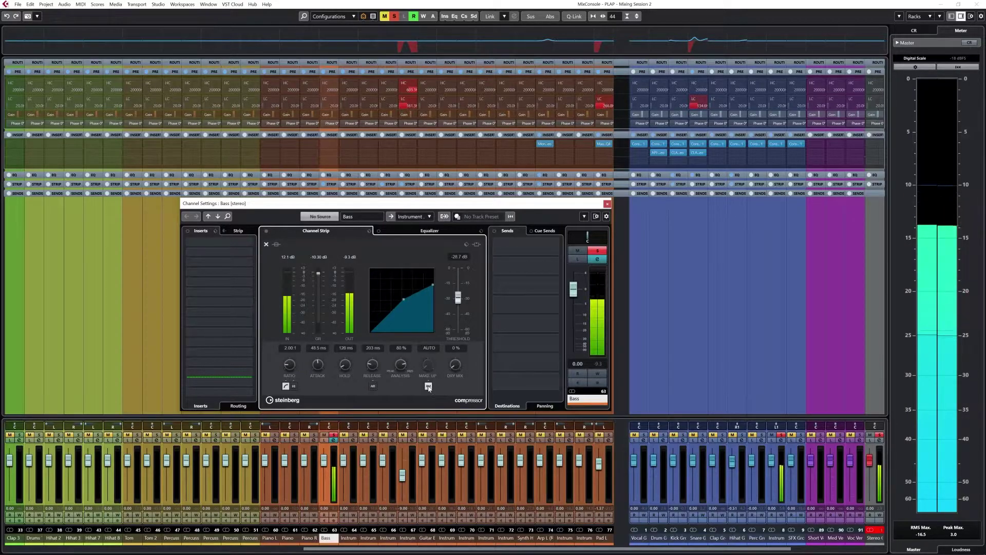
left_click(277, 245)
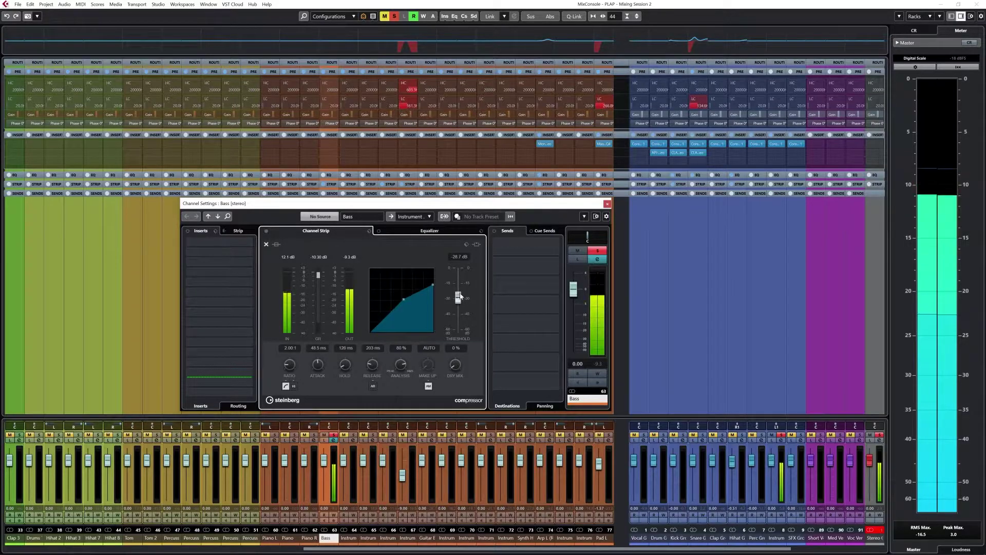
- Refine the Bass compressor with a threshold of about -31 dB, 391 ms release, 0 ms hold, 100% analysis and 21% dry mix
left_click_drag(458, 307, 454, 303)
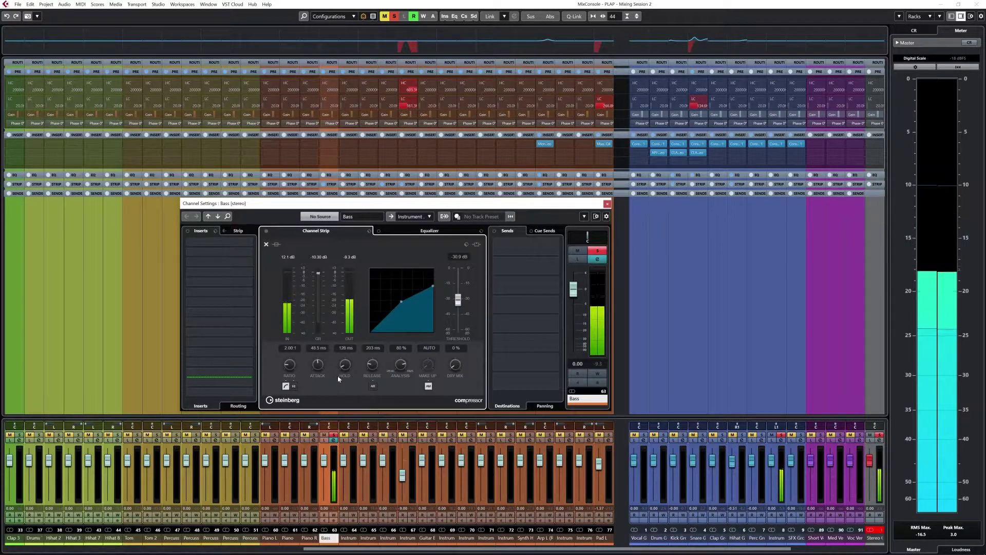
left_click_drag(373, 366, 358, 364)
left_click(349, 368, "ctrl")
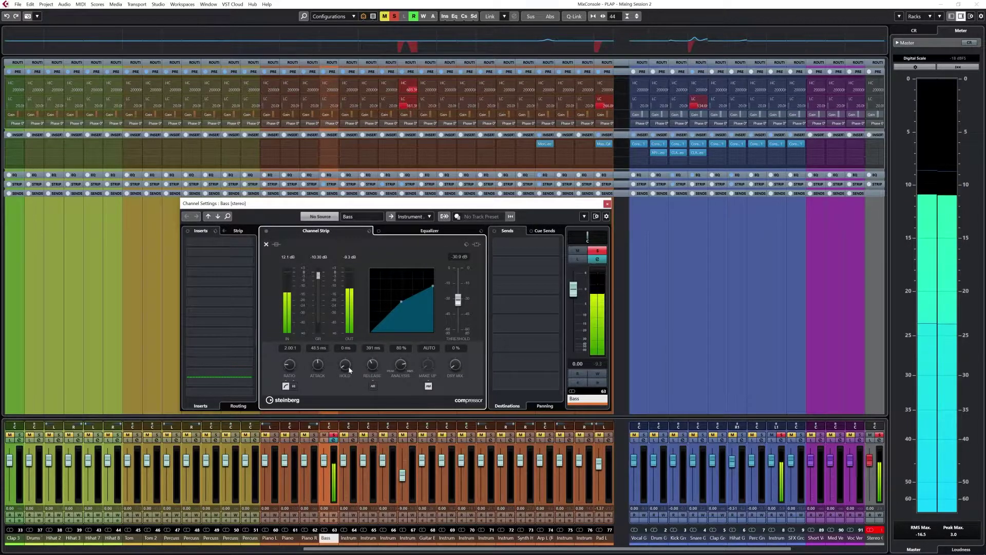
left_click_drag(400, 366, 396, 318)
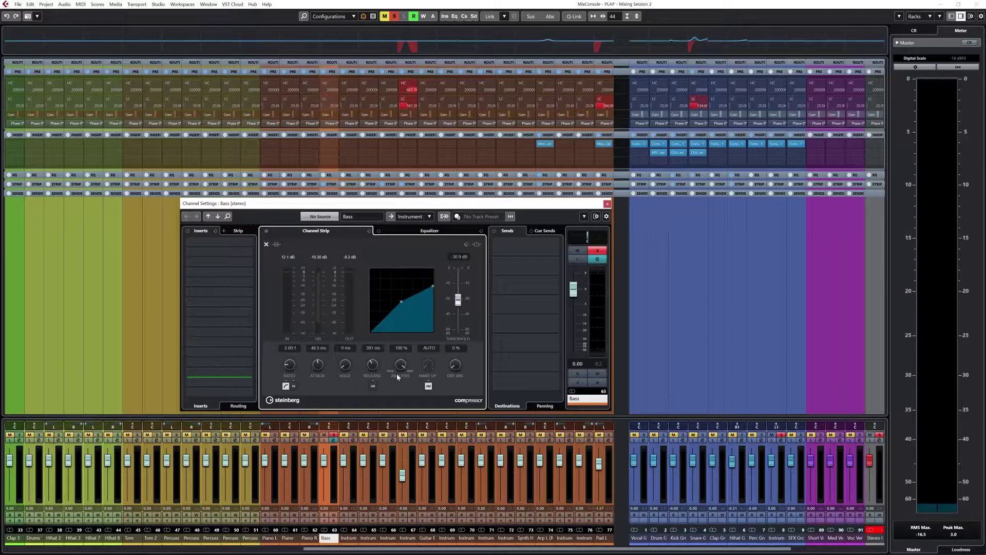
key("space")
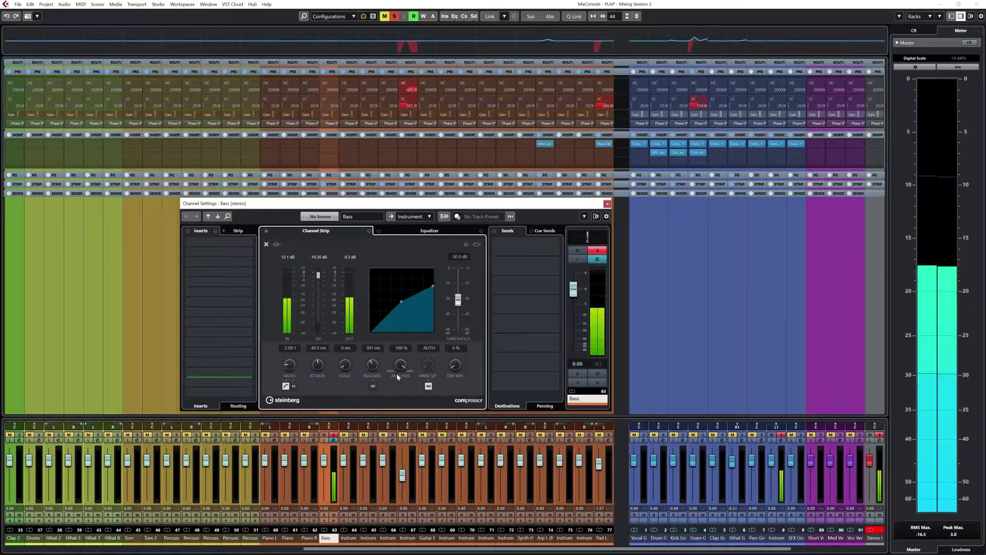
left_click_drag(455, 365, 458, 352)
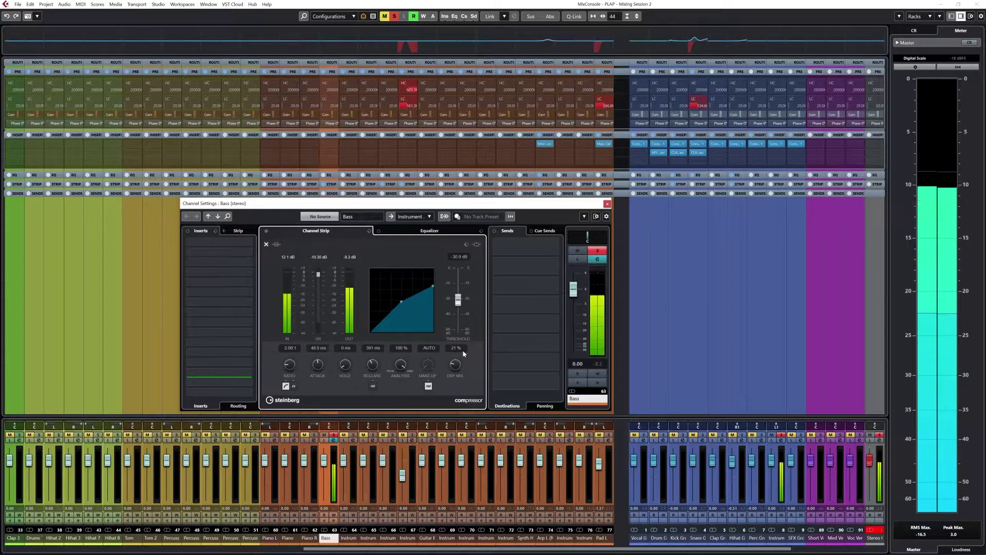
- Audition the Bass with its refined compressor bypassed and engaged, and close its channel settings
left_click(277, 245)
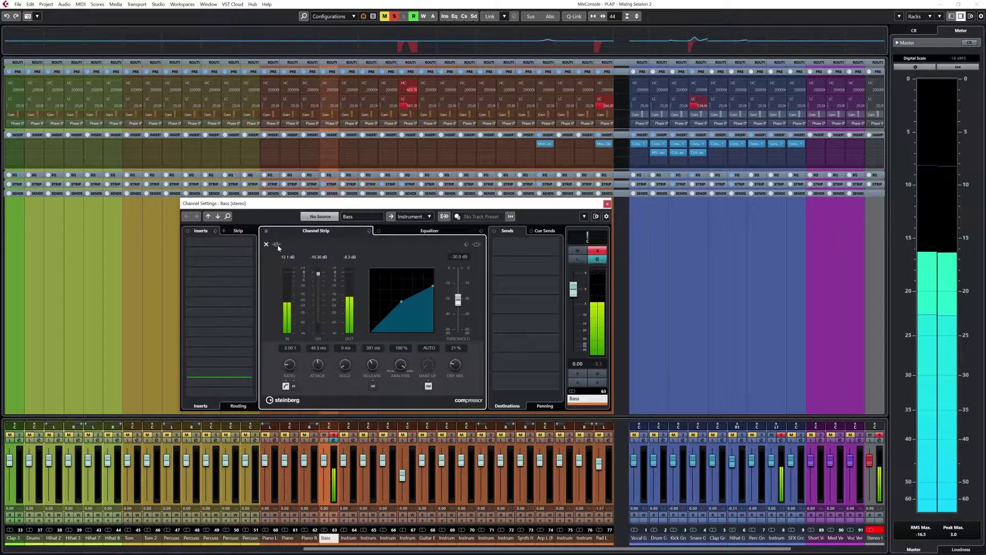
left_click(277, 245)
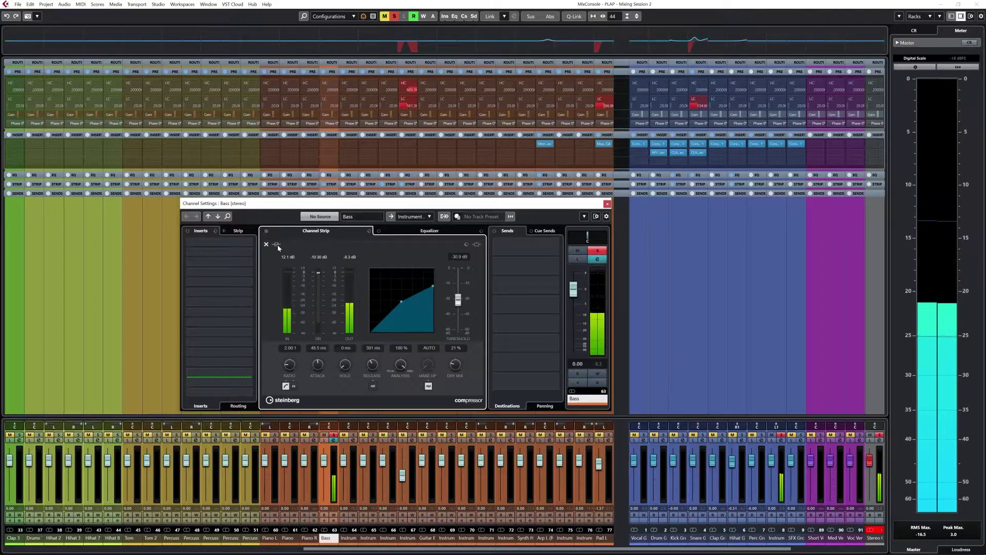
left_click(277, 245)
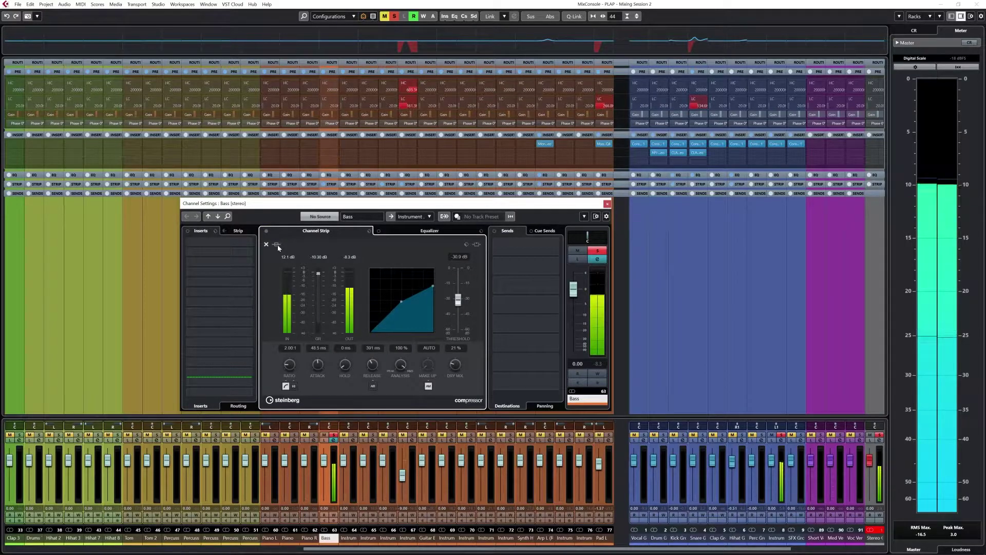
left_click(608, 204)
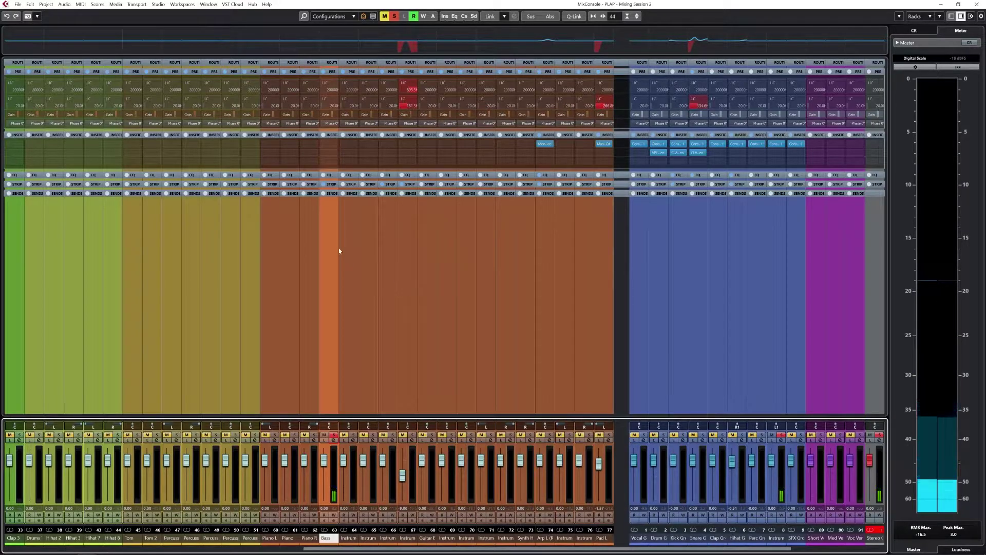
- Apply a low-cut filter to the Bass to roll off its lowest frequencies, audition it, and return to its channel strip
key("e")
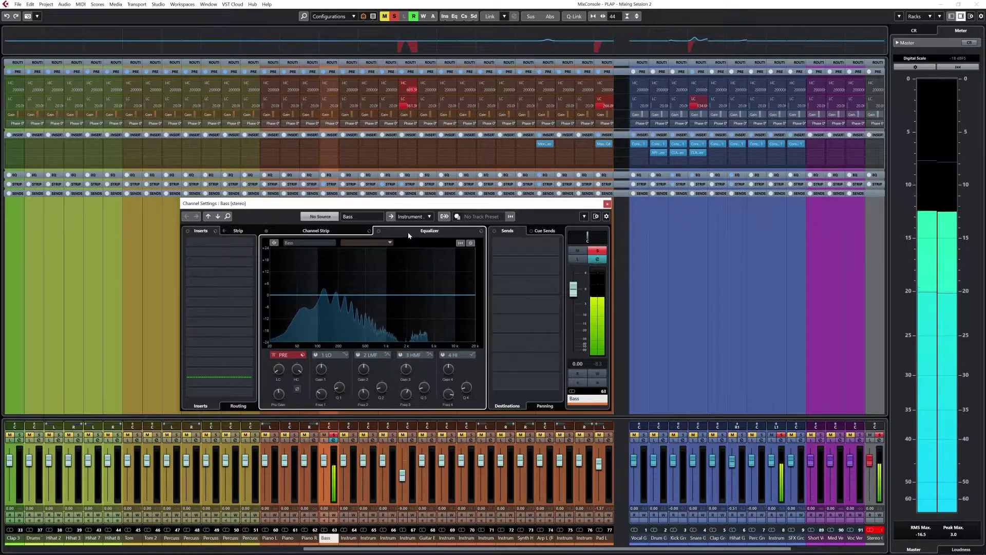
left_click(281, 363)
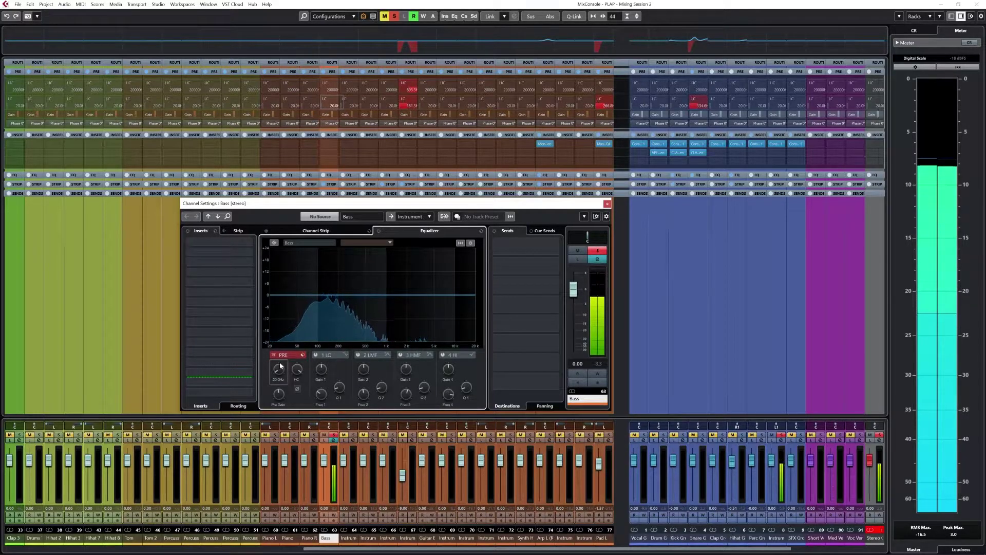
left_click_drag(281, 363, 281, 352)
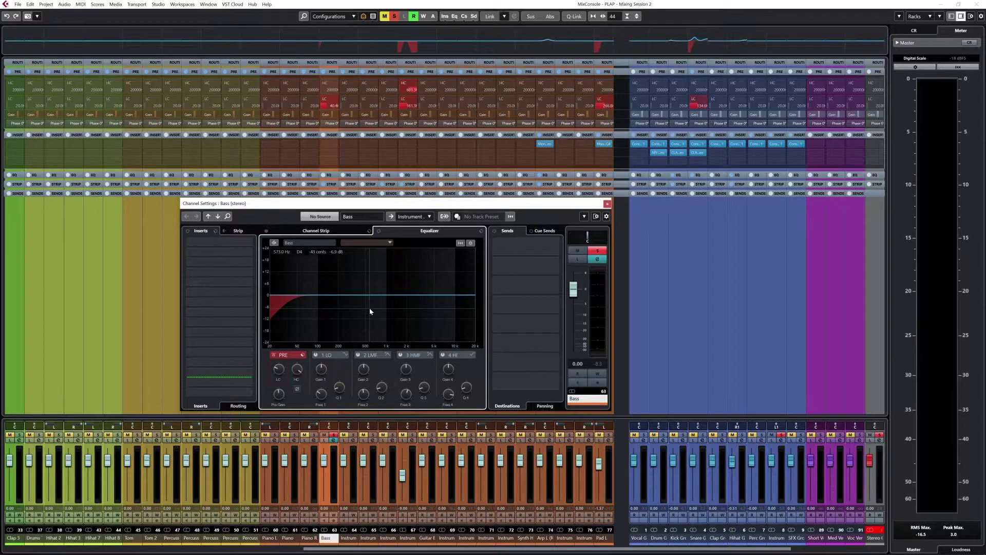
key("space")
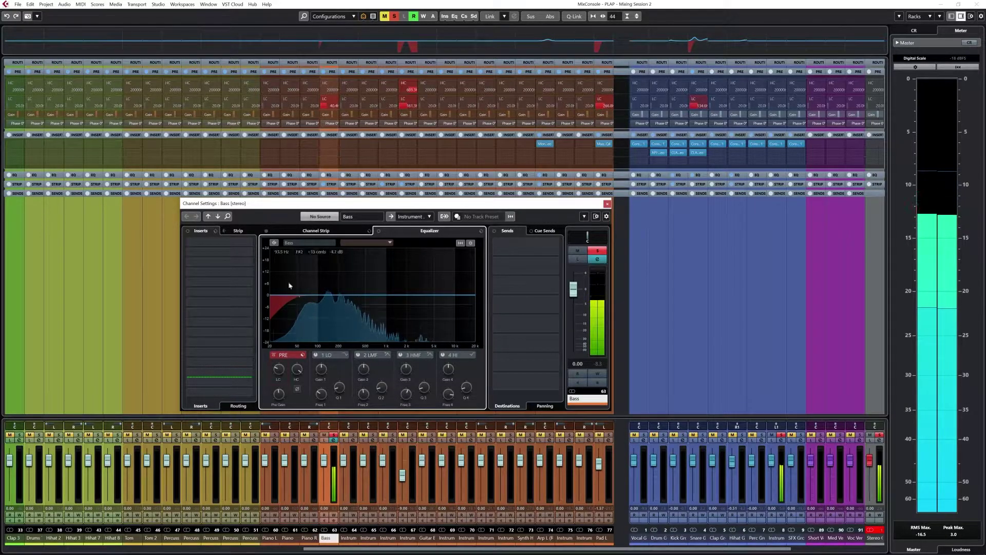
left_click(326, 232)
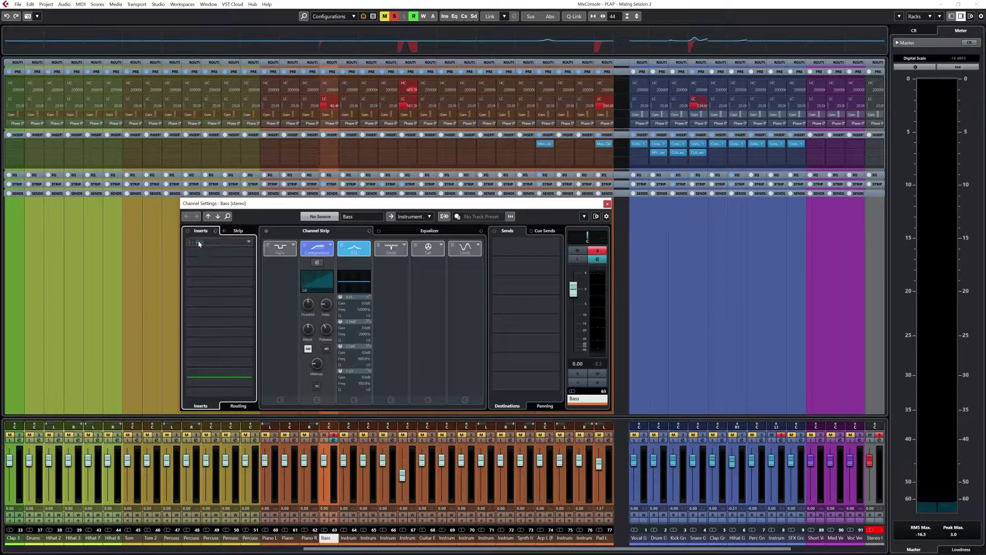
- Return to the project window, select the Bass track's clips and lower their clip volume to about 0.34 dB
key("F3")
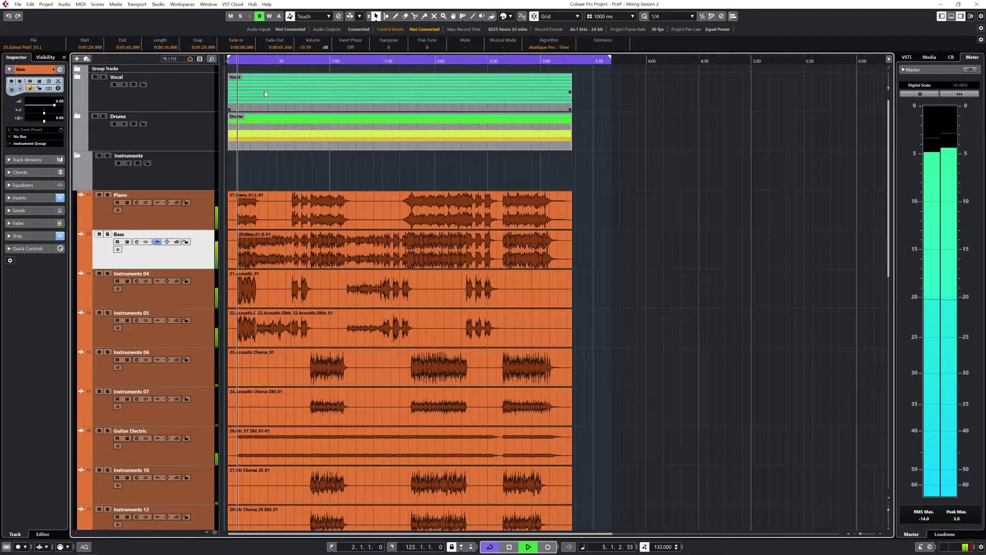
left_click_drag(715, 249, 236, 235)
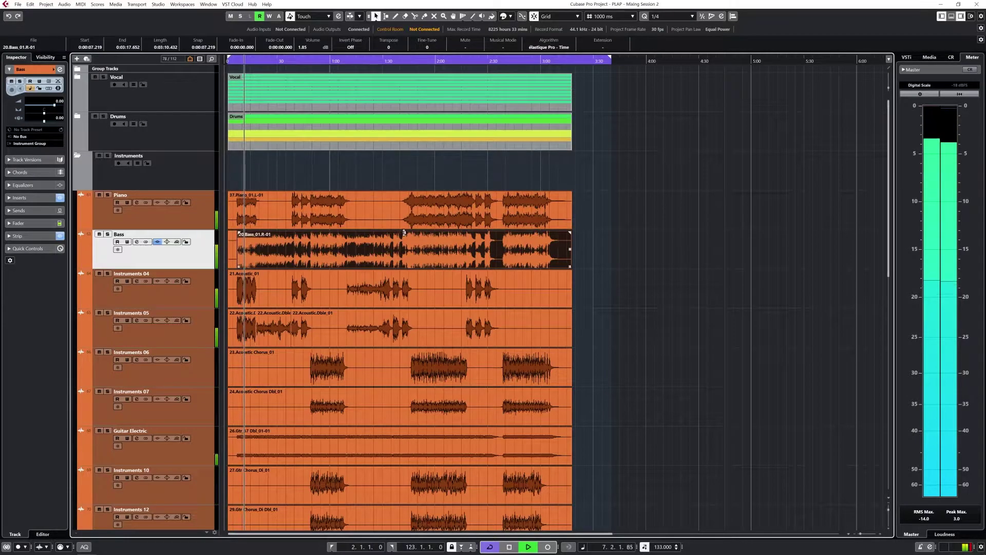
left_click(622, 260)
left_click(558, 253)
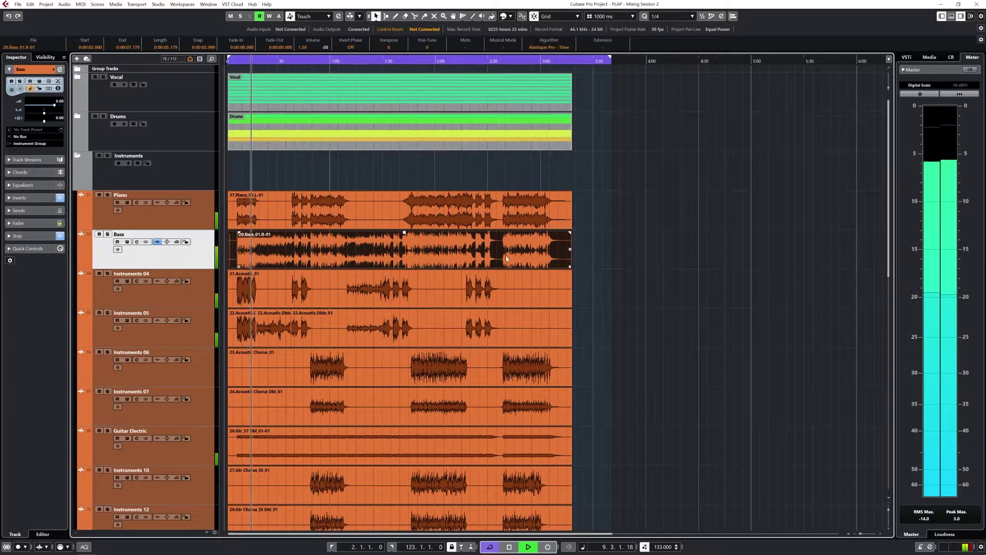
left_click(611, 251)
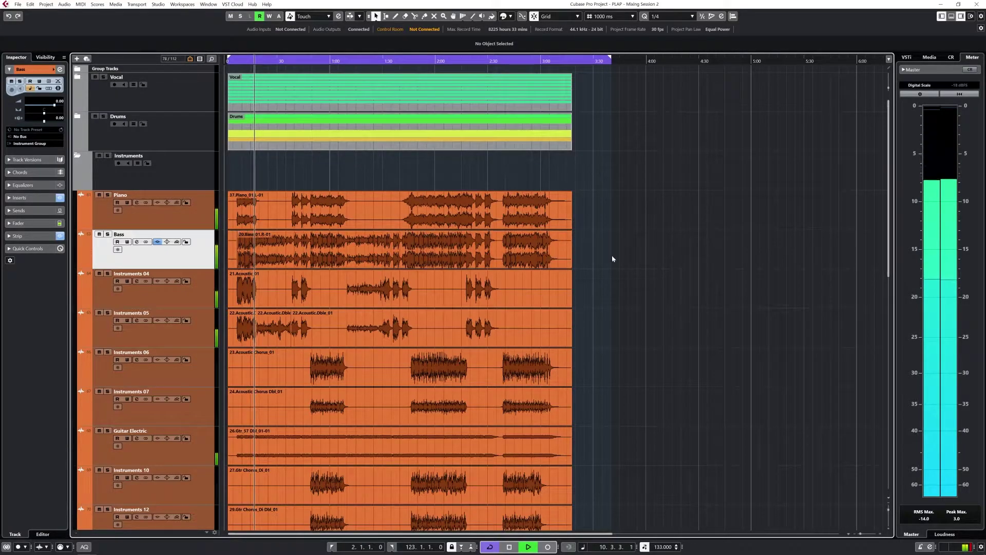
left_click(419, 248)
left_click_drag(404, 232, 404, 235)
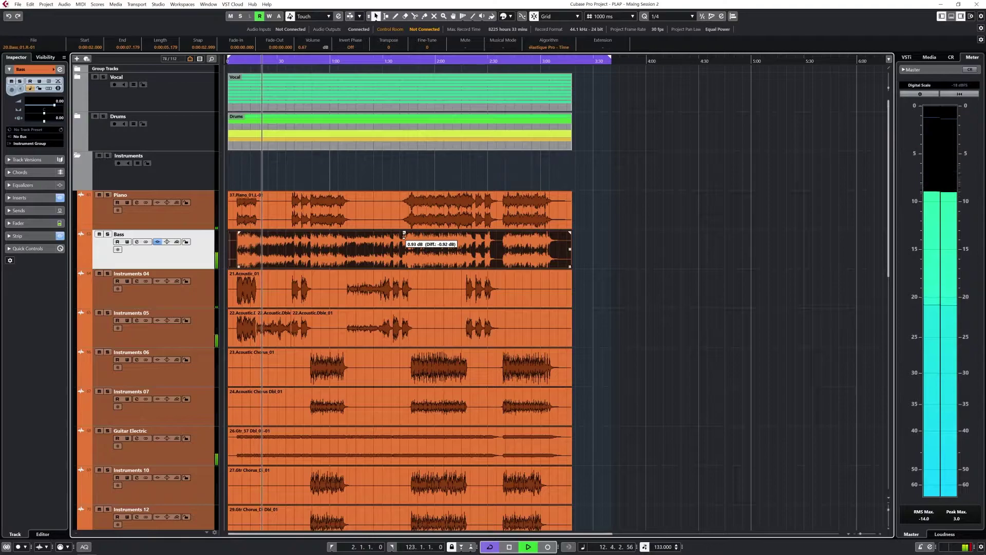
left_click_drag(404, 236, 406, 237)
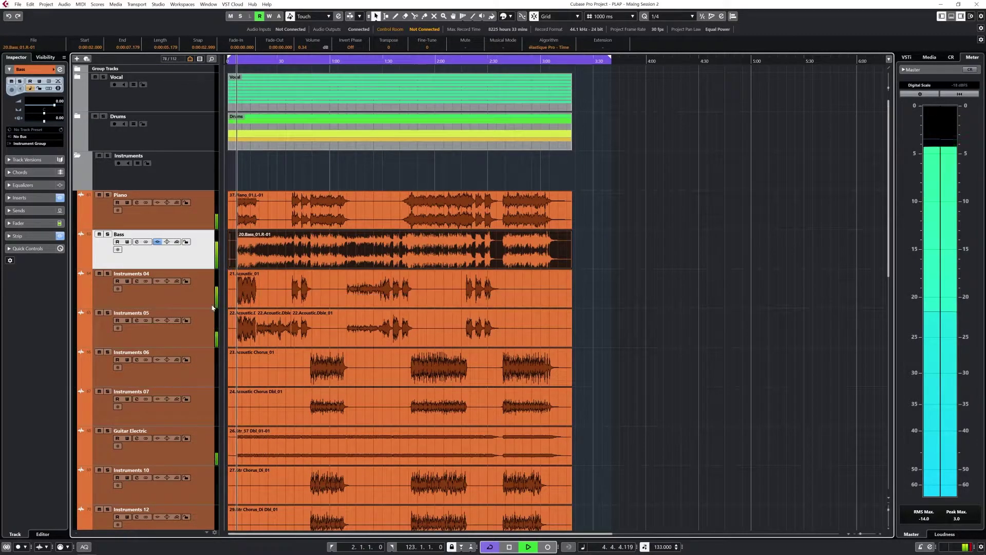
- Reduce the Bass clips' volume further to about -2.05 dB, audition the change and deselect them
key("h")
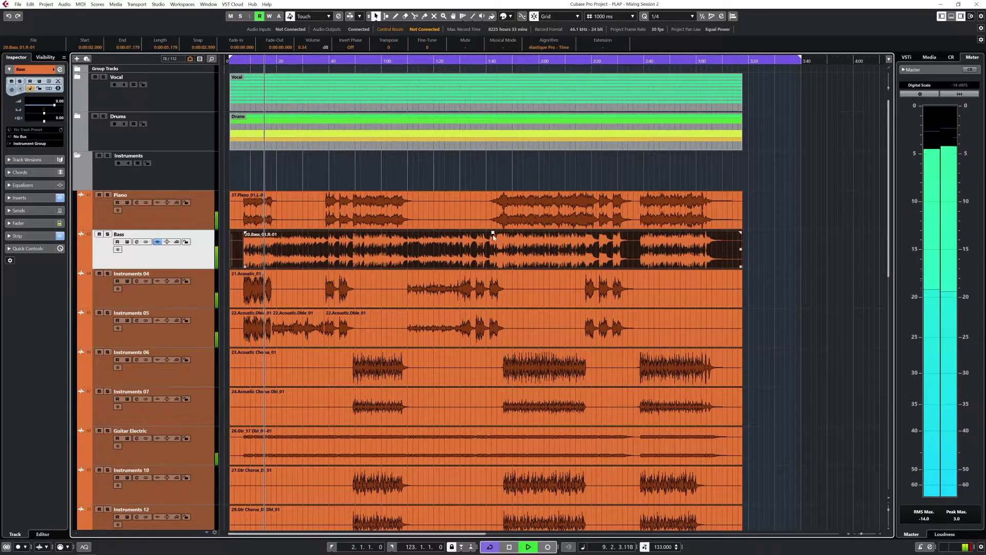
mouse_move(493, 232)
left_mouse_down()
mouse_move(493, 249)
mouse_move(495, 239)
left_mouse_up()
key("space")
key("space")
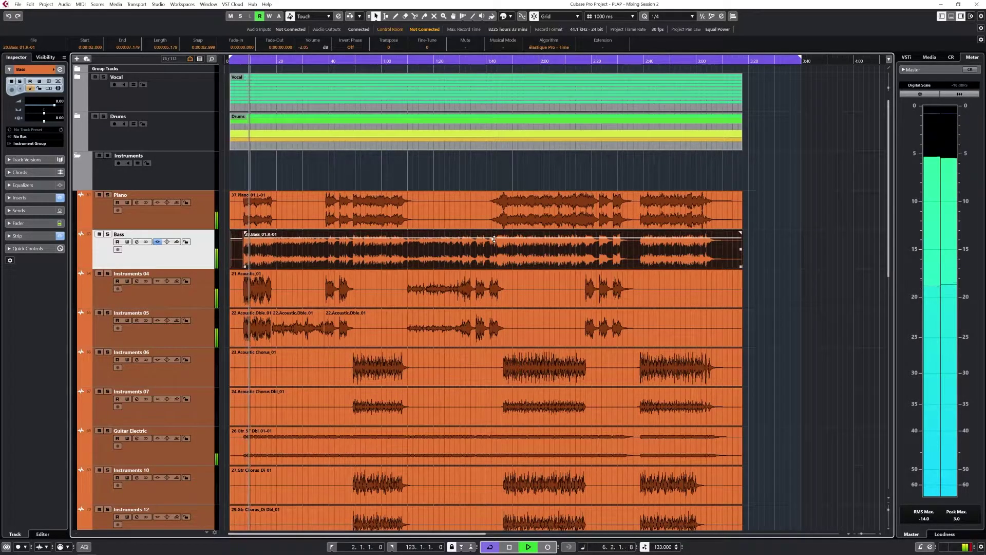
left_click(463, 177)
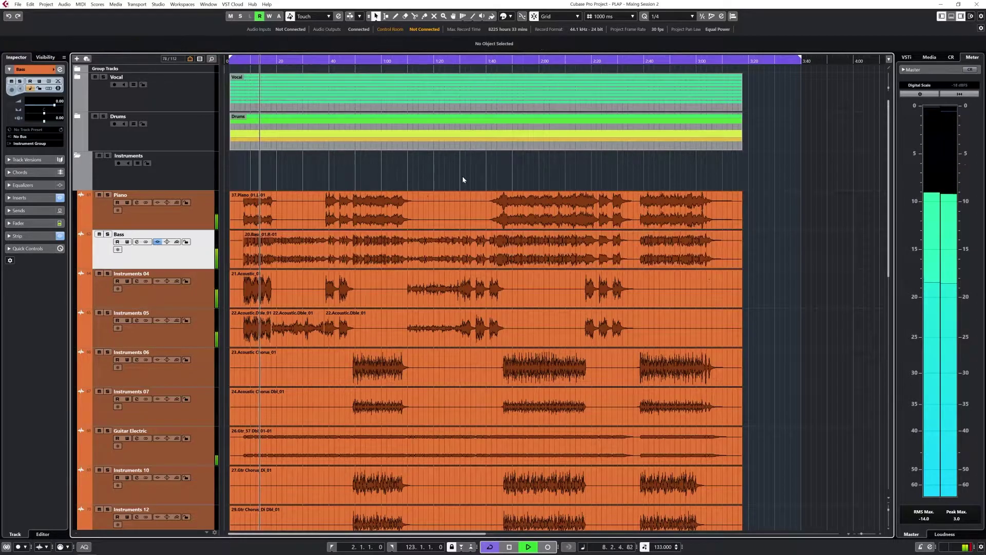
- Compare the Bass track with its inserts bypassed and engaged during playback
scroll(401, 198, "down", 3)
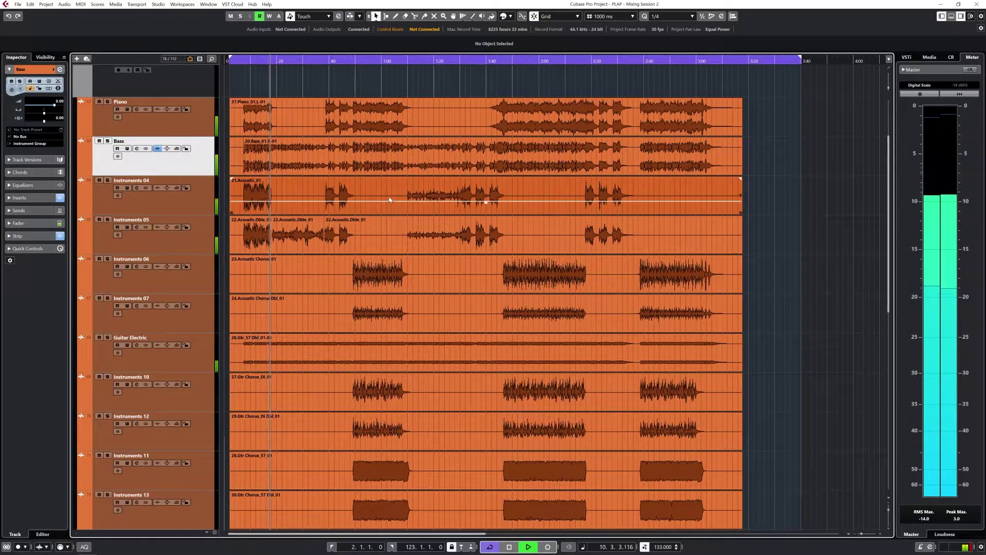
left_click(158, 148)
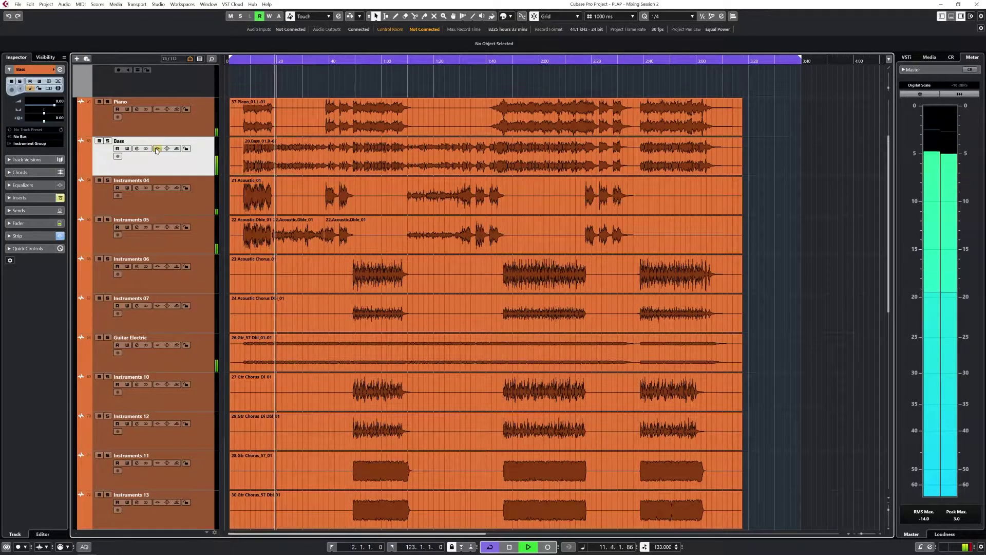
left_click(158, 150)
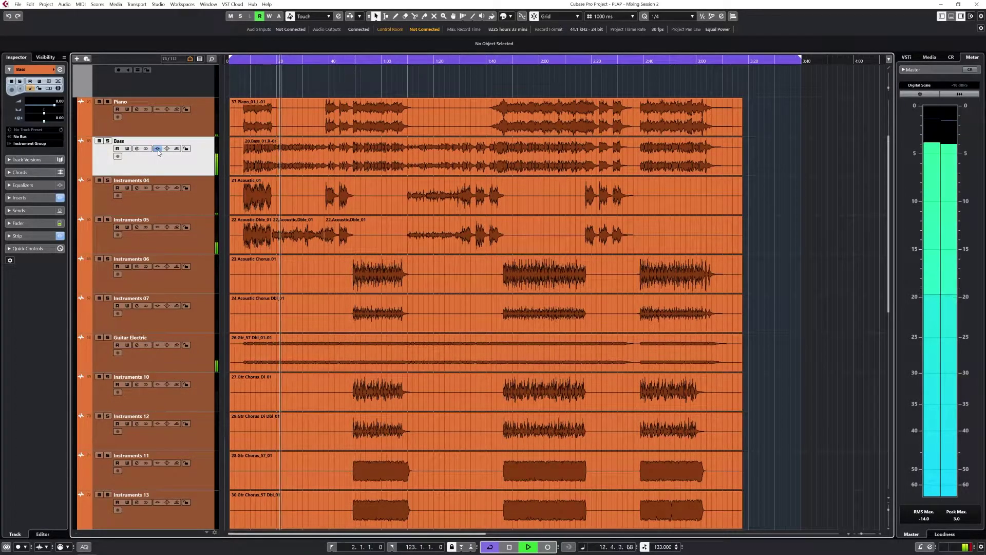
scroll(250, 175, "up", 3)
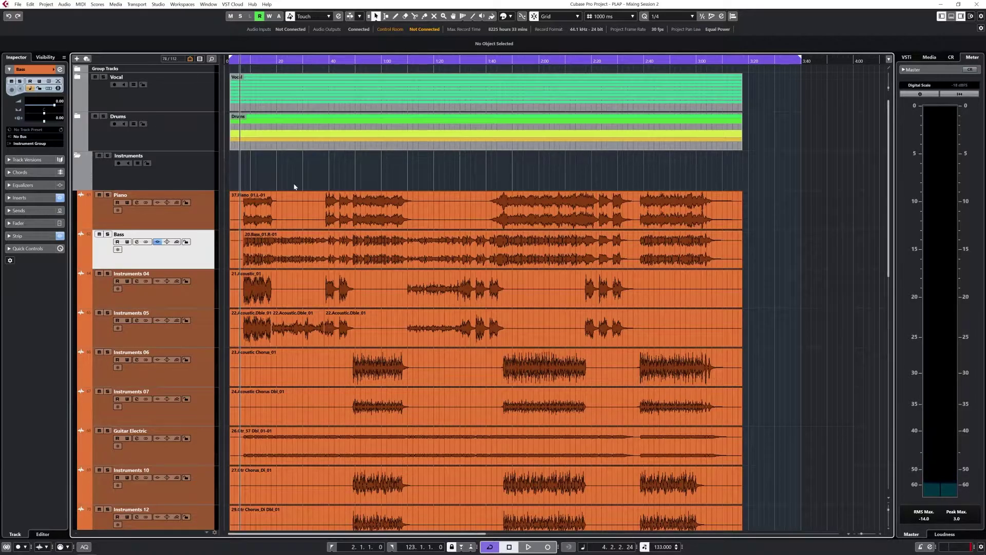
- Start playback, solo the Guitar Electric track and select its clip
scroll(295, 187, "down", 4)
key("space")
left_click(107, 244)
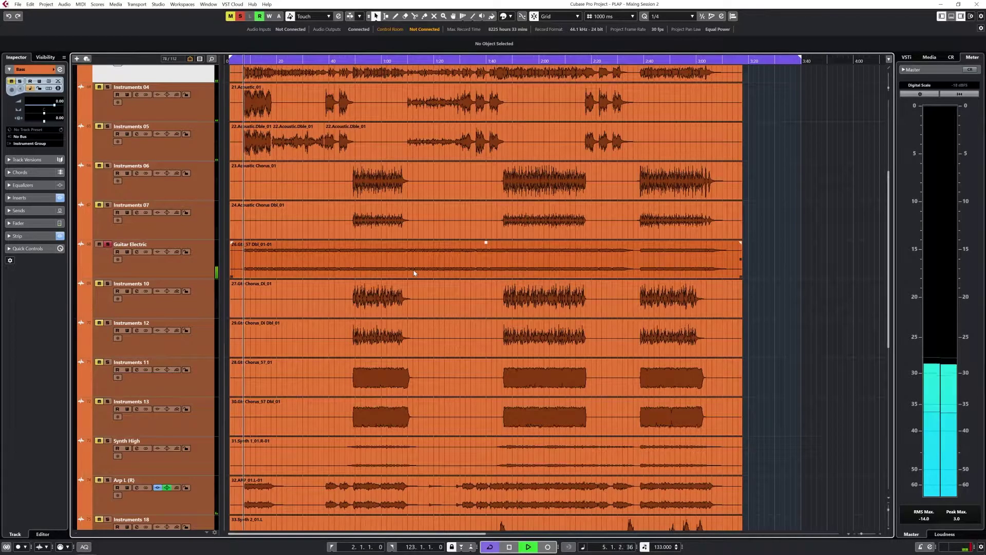
left_click(463, 257)
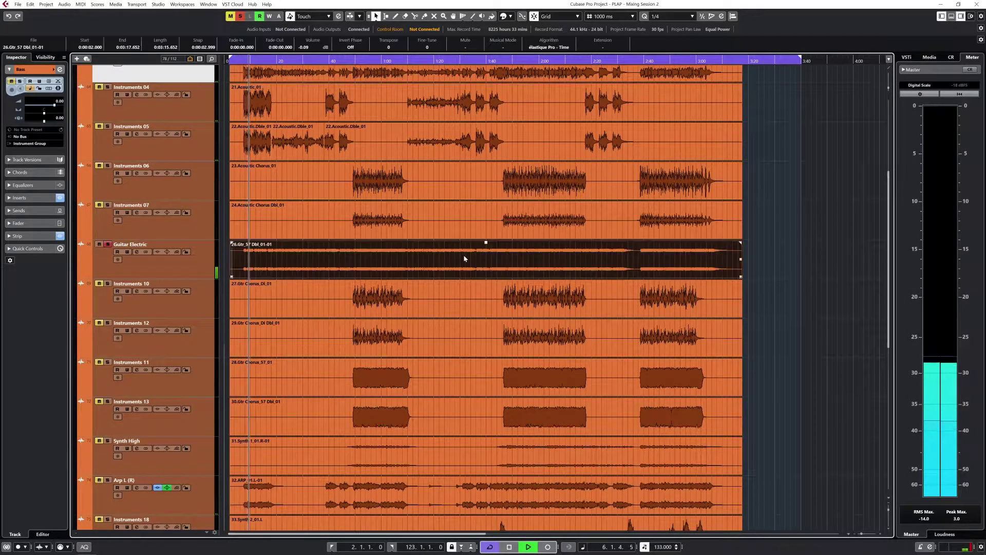
- Open the Guitar Electric channel's equalizer from the mixer and apply a low-cut filter to roll off its low end
key("F3")
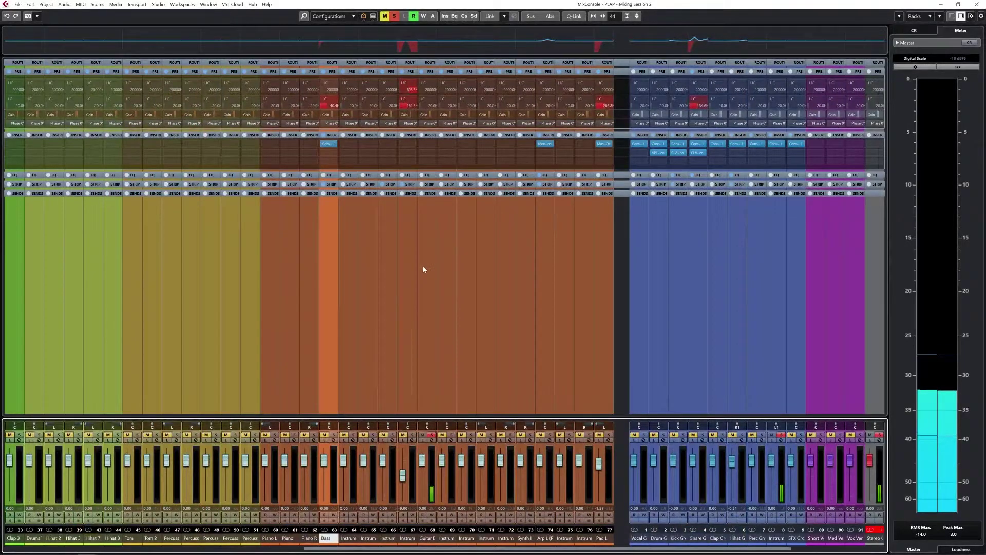
left_click(424, 268)
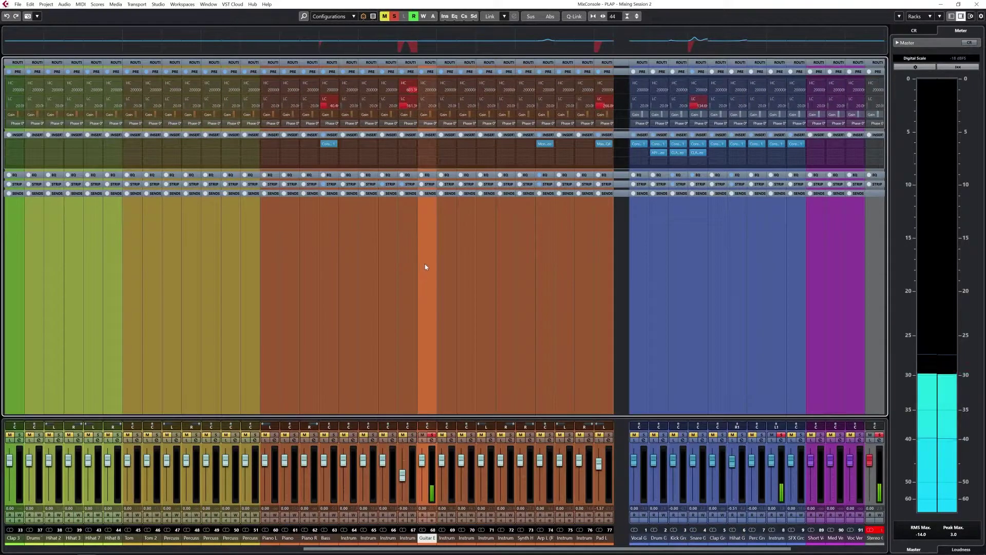
left_click(427, 101)
key("e")
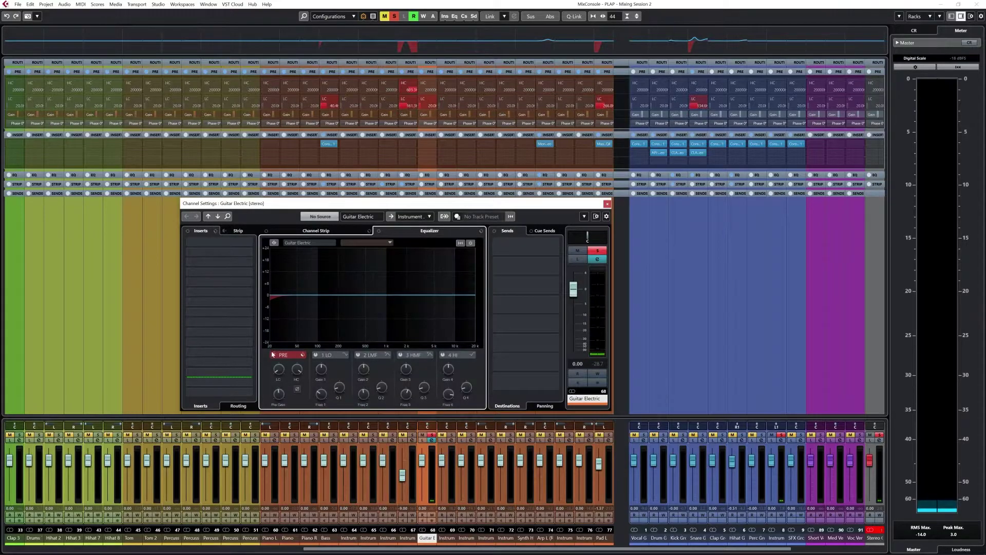
left_click_drag(280, 363, 278, 337)
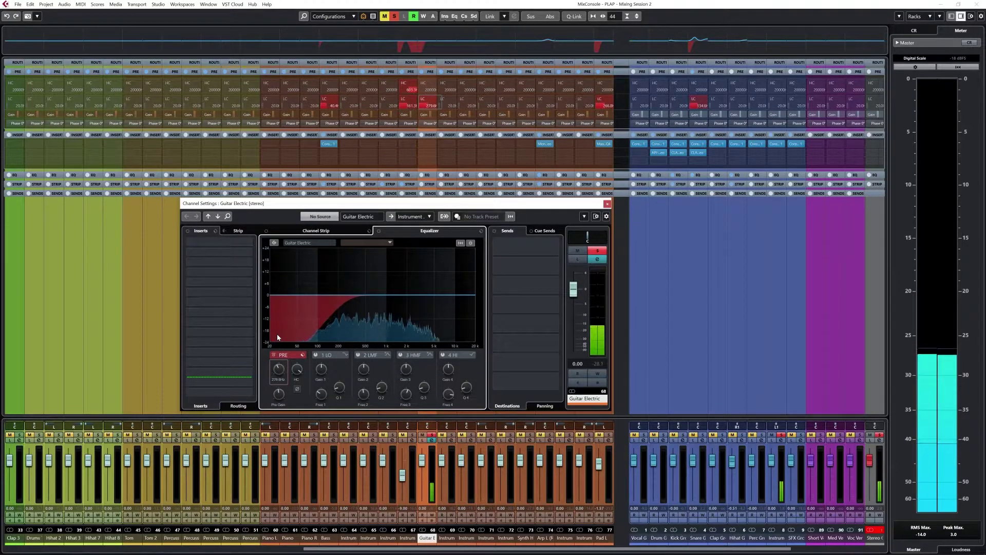
left_click_drag(277, 337, 277, 332)
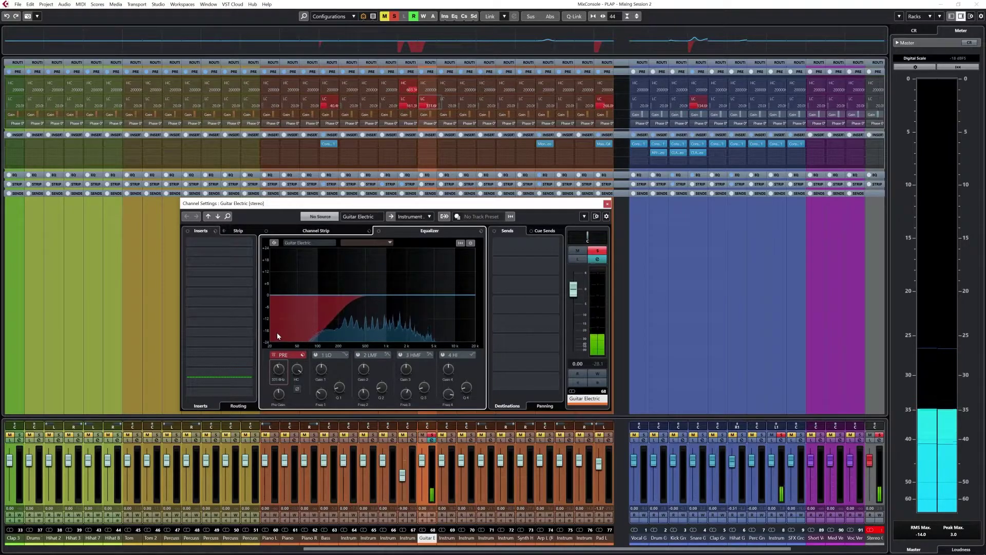
- Boost the Guitar Electric's high-mid EQ band, broaden its curve and sweep it down into the low mids
left_click_drag(409, 367, 410, 349)
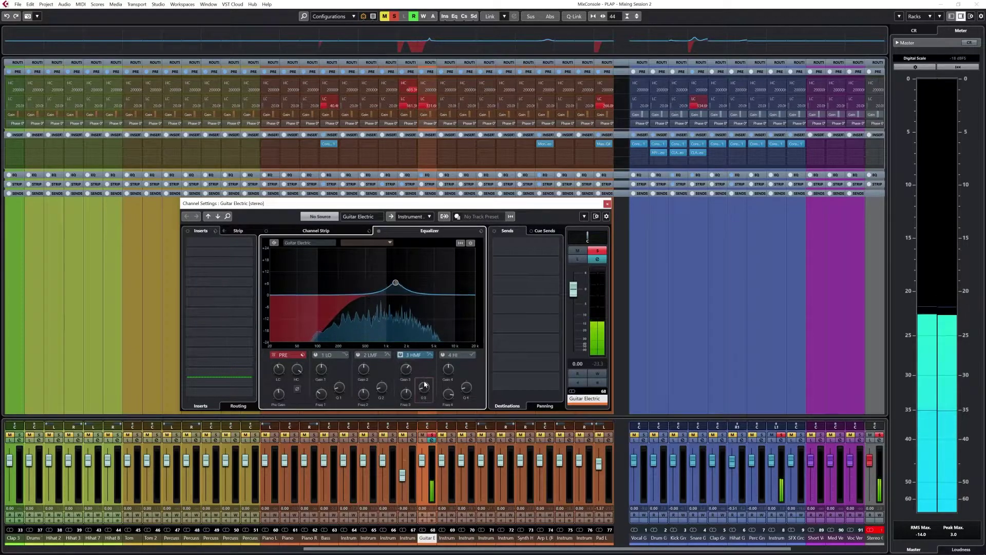
scroll(407, 379, "up", 3)
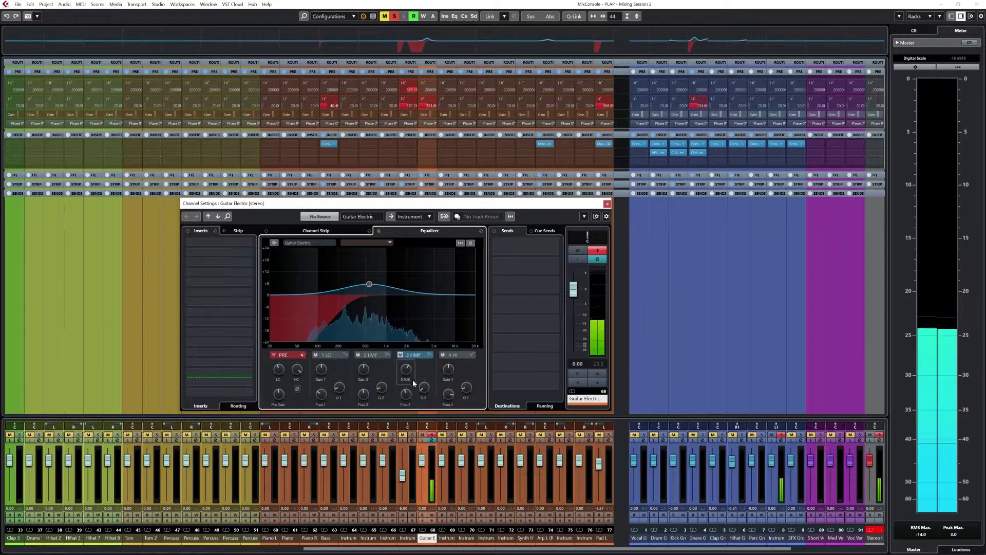
scroll(406, 394, "up", 3)
scroll(406, 394, "down", 5)
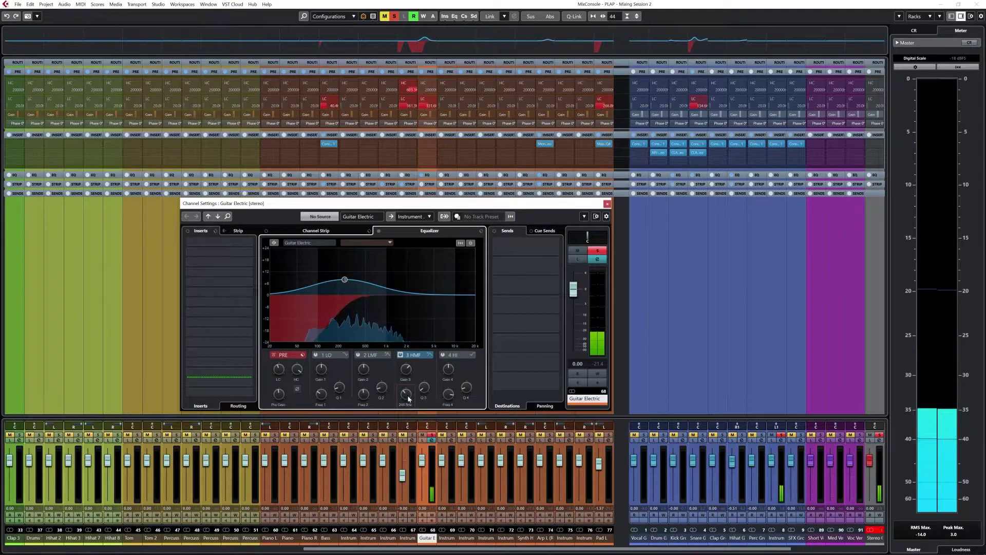
- Lower the Guitar Electric's low-cut frequency and set the high-mid band to a gentle, narrower boost just above 1 kHz
mouse_move(281, 370)
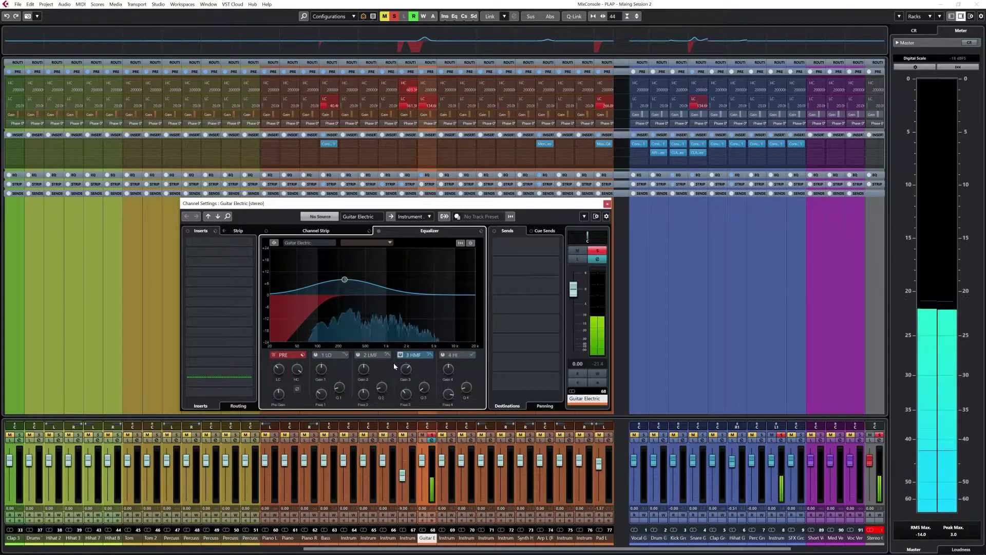
scroll(406, 394, "up", 1)
scroll(406, 394, "up", 4)
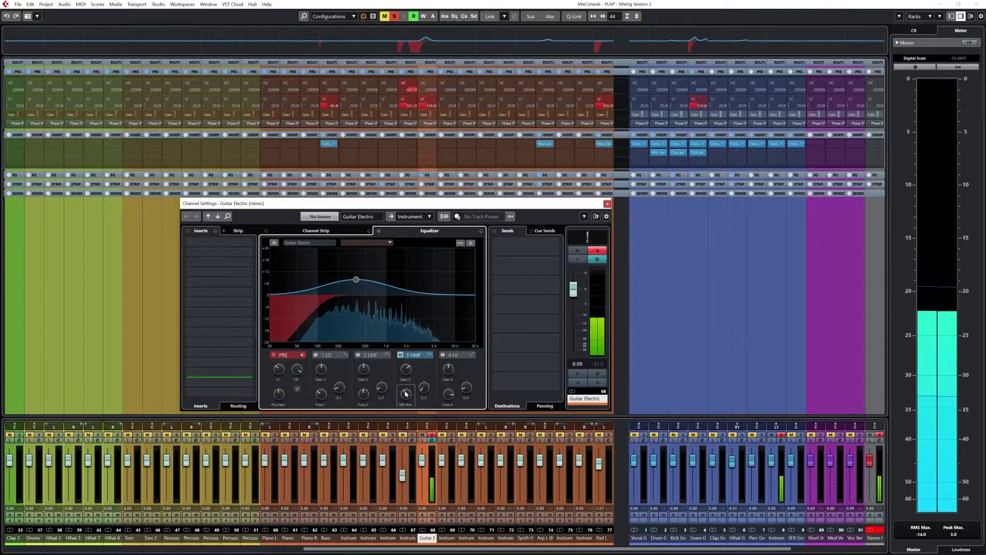
scroll(408, 389, "up", 1)
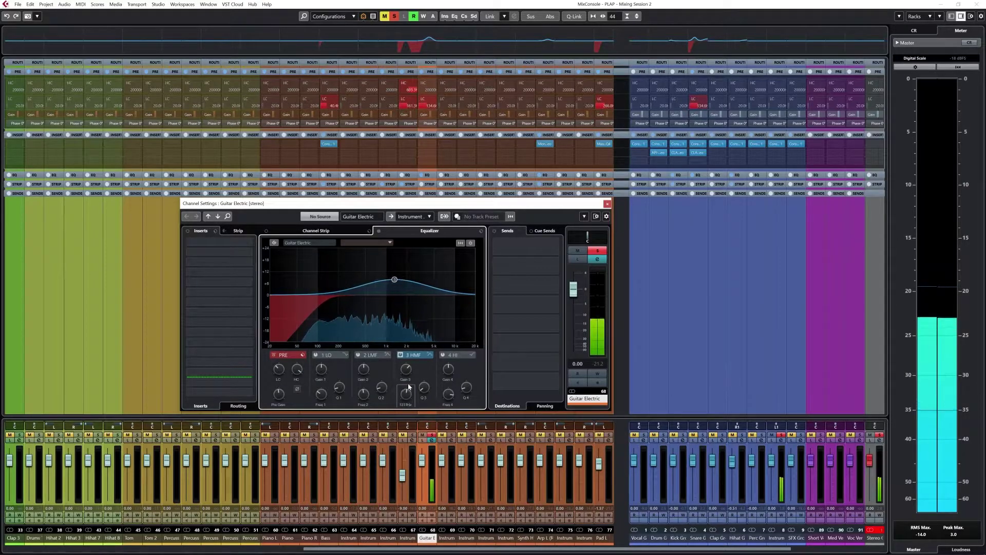
scroll(406, 369, "down", 6)
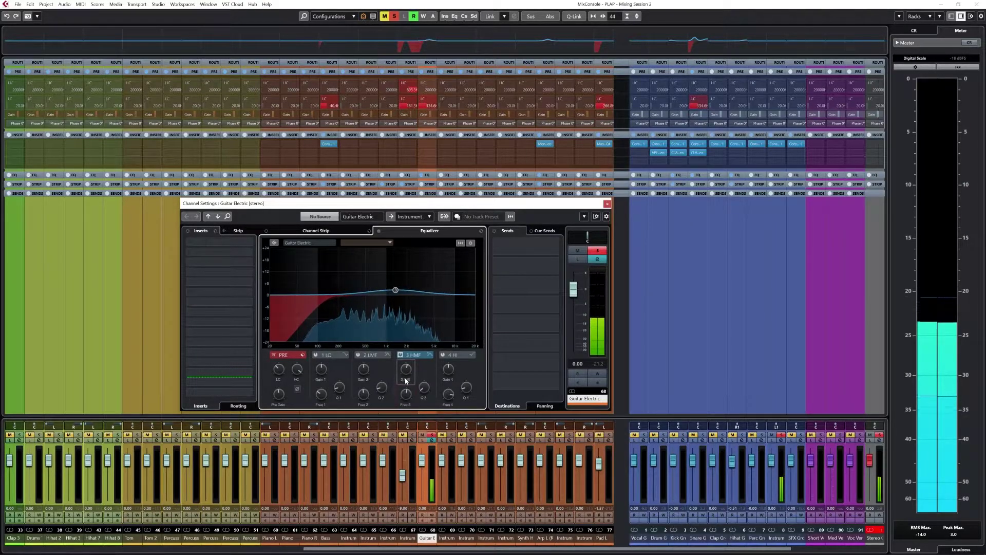
scroll(422, 387, "up", 2)
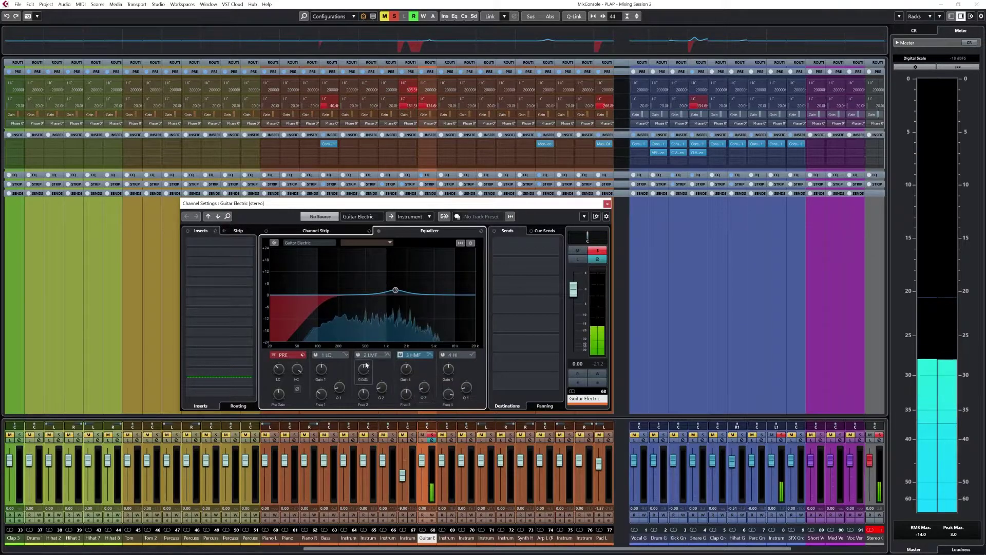
- Add a gentle low-mid EQ boost between 200 and 500 Hz to the Guitar Electric, then close its settings and unsolo it
scroll(364, 393, "up", 2)
scroll(364, 393, "down", 3)
scroll(363, 377, "up", 2)
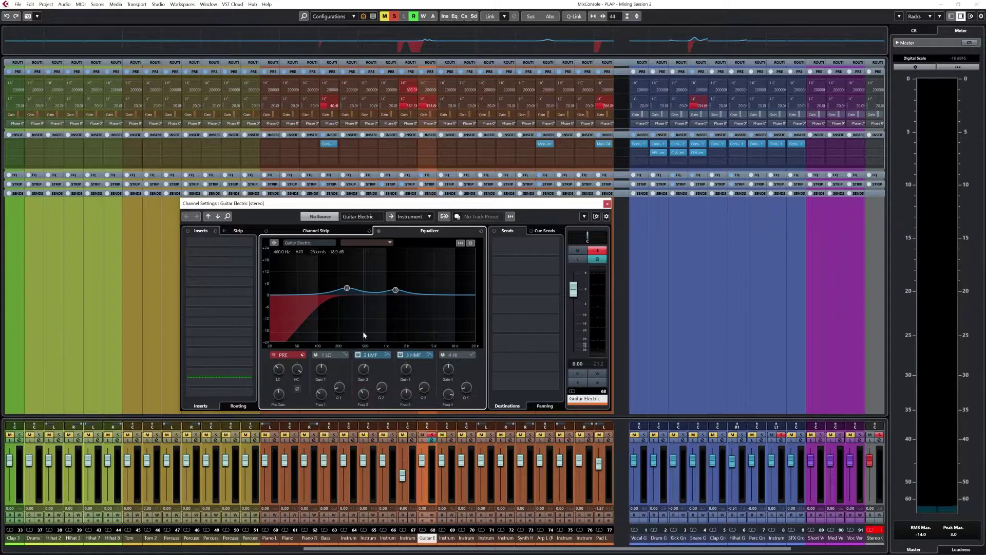
key("space")
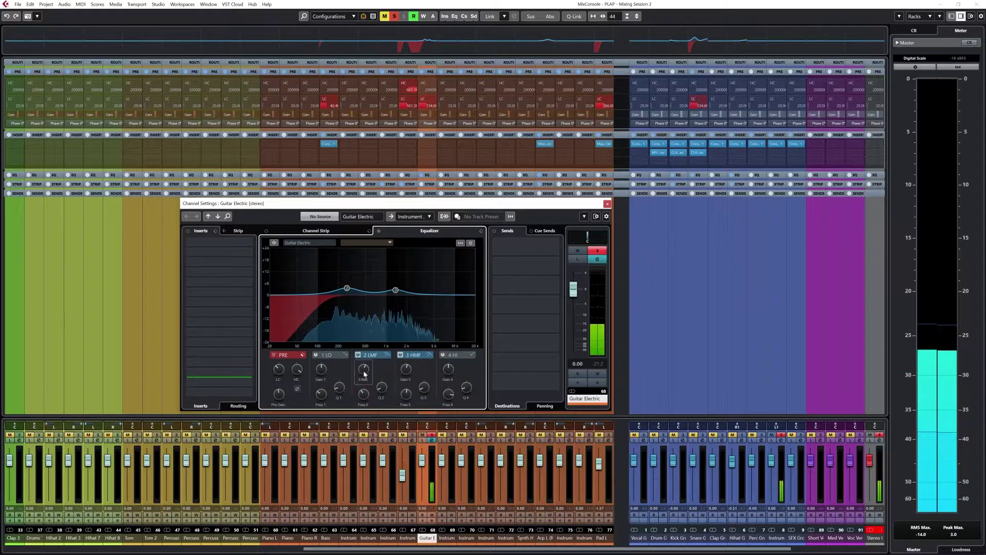
scroll(364, 372, "up", 1)
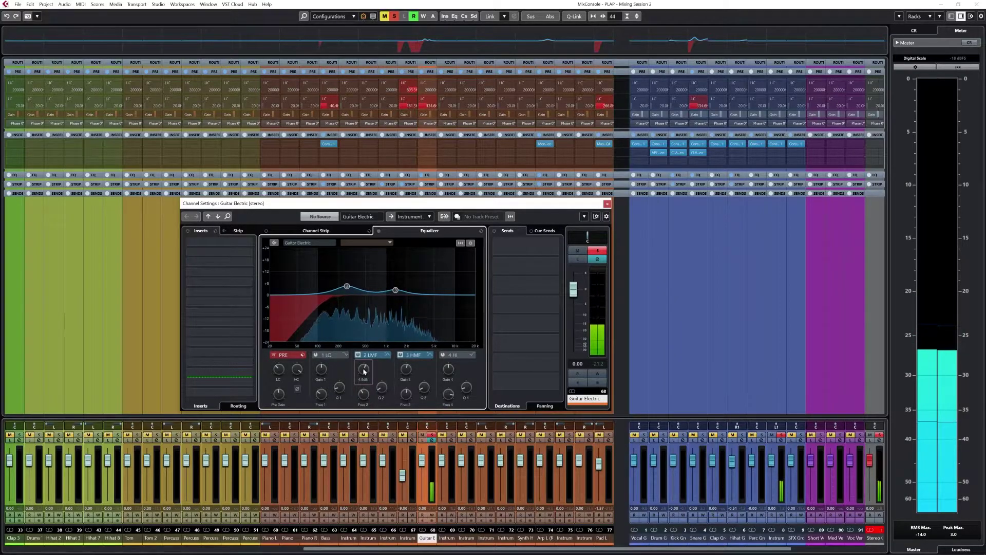
left_click(607, 204)
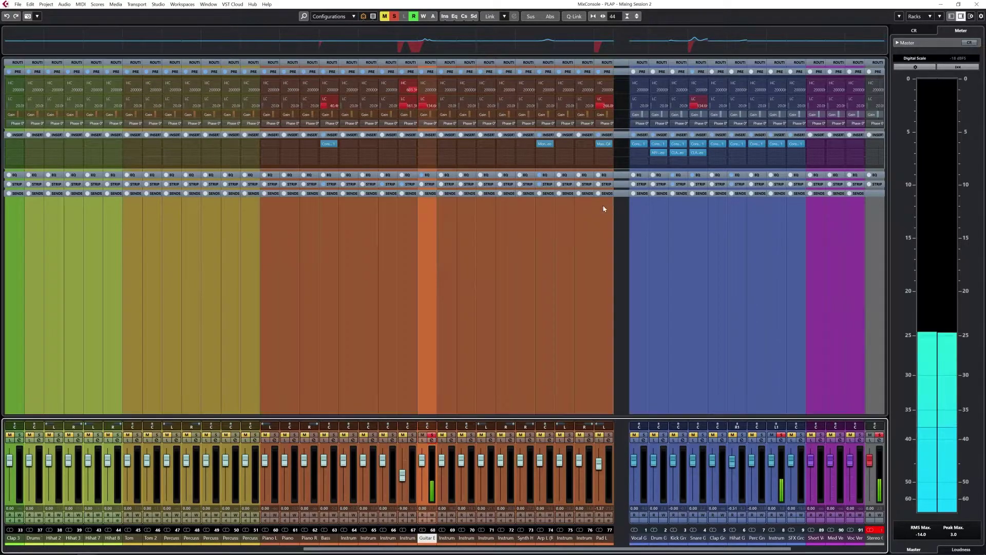
left_click(432, 436)
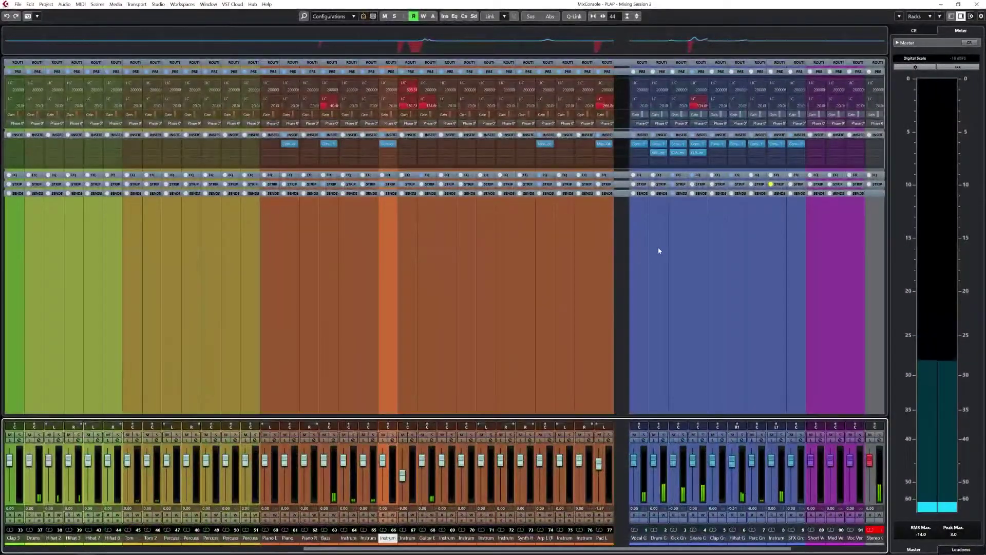
- Insert SSL Native Channelstrip v6 on the Drum Group, raise its high-frequency gain and compare the result with the plug-in bypassed
left_click(658, 248)
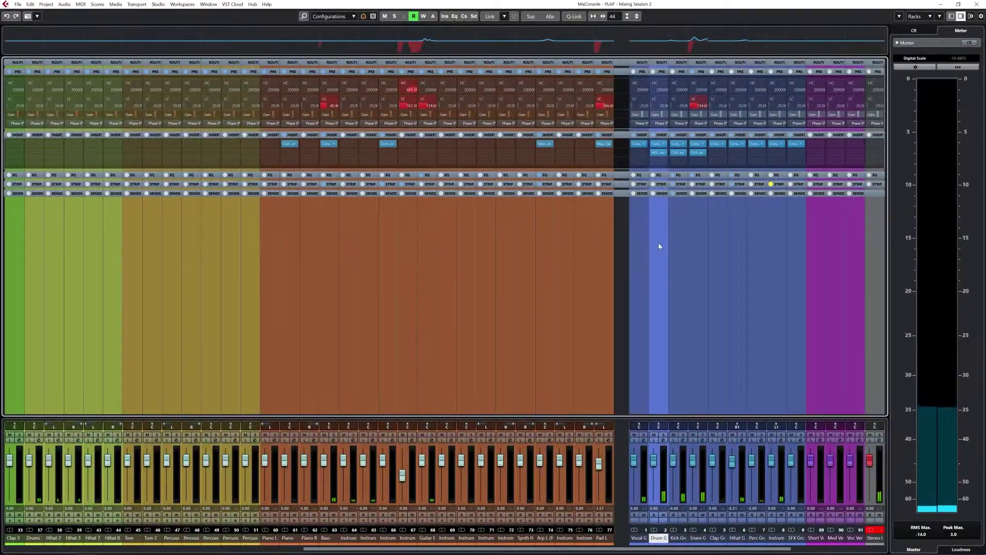
left_click(663, 441)
left_click_drag(288, 207, 274, 191)
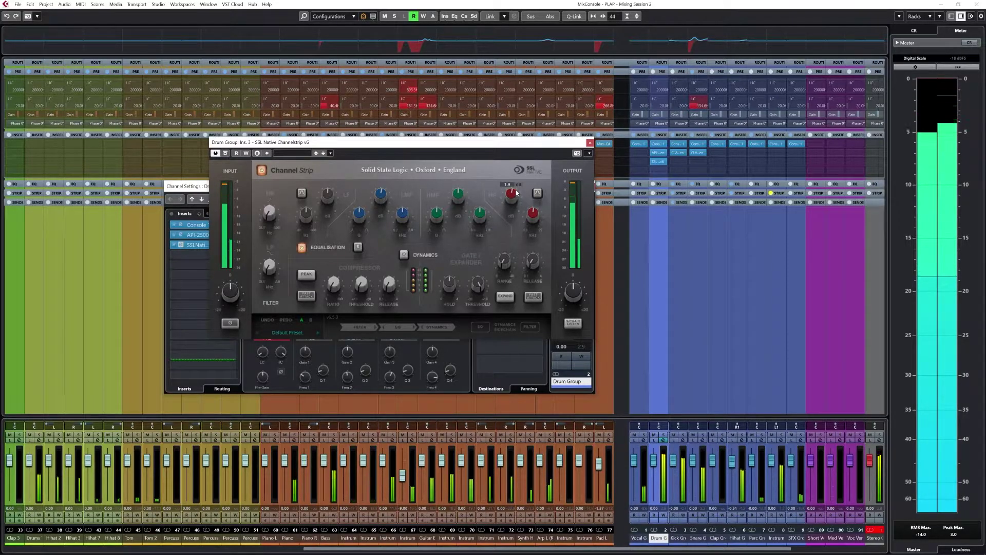
left_click(263, 170)
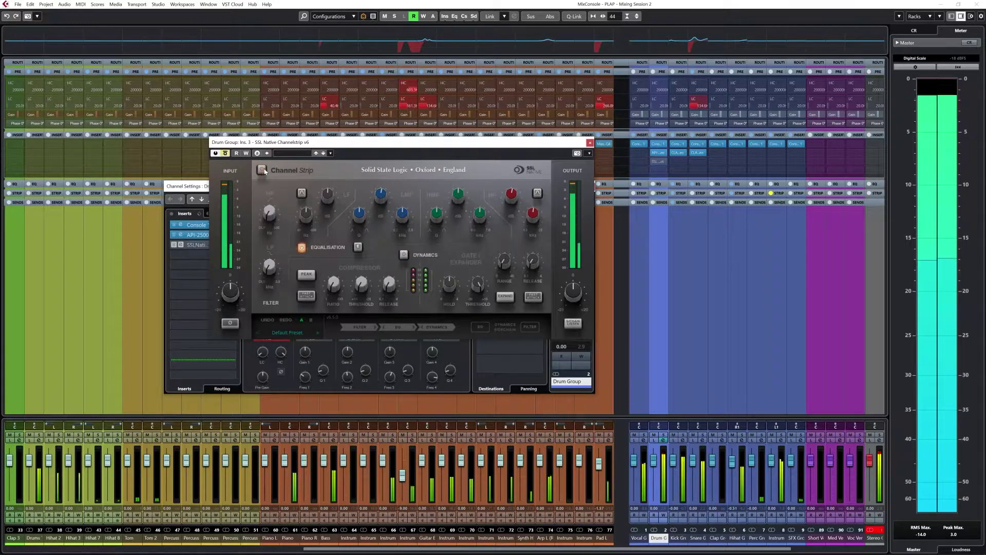
left_click(263, 171)
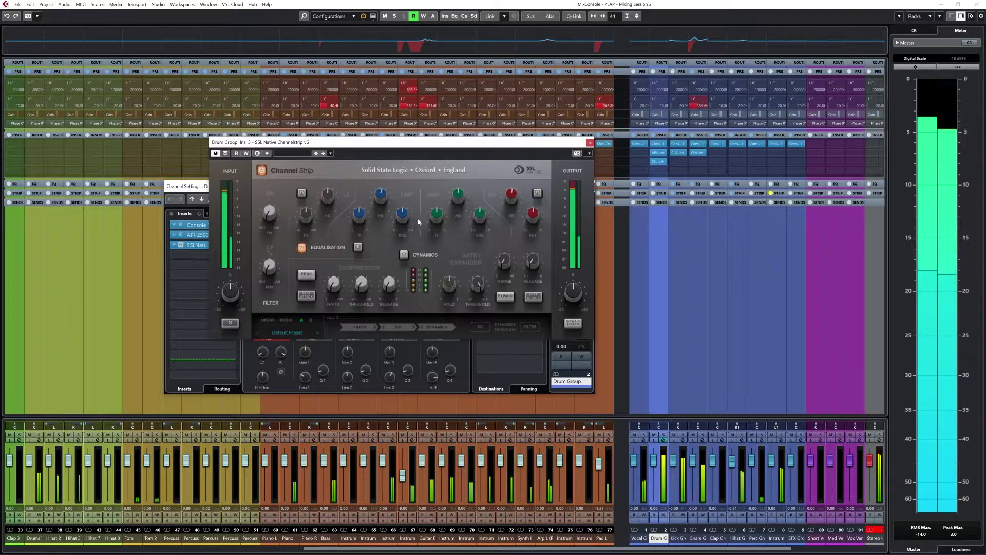
- Boost the Drum Group channel strip's low-frequency band, adjust its frequency while comparing with bypass, and close the plug-in and channel settings
mouse_move(325, 199)
scroll(325, 198, "up", 2)
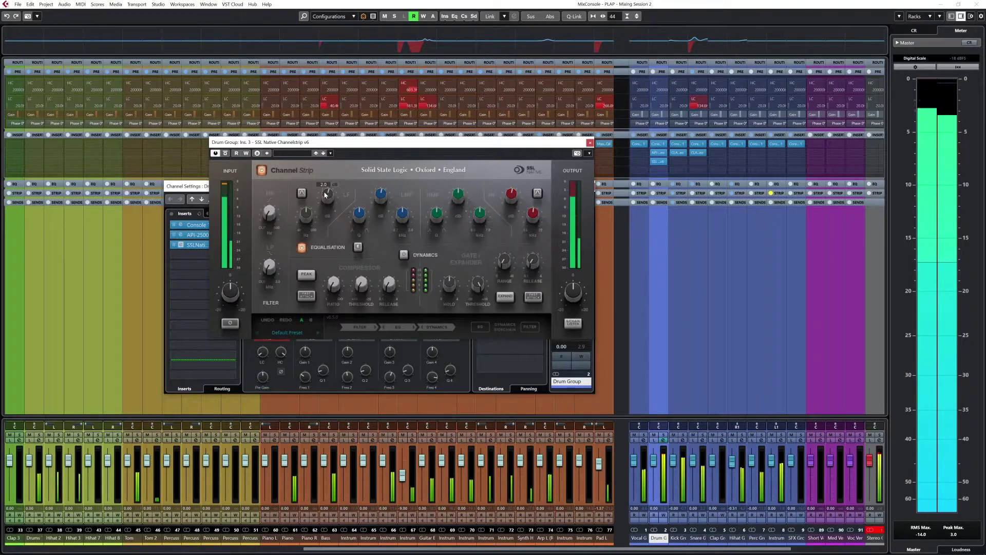
left_click_drag(308, 215, 309, 234)
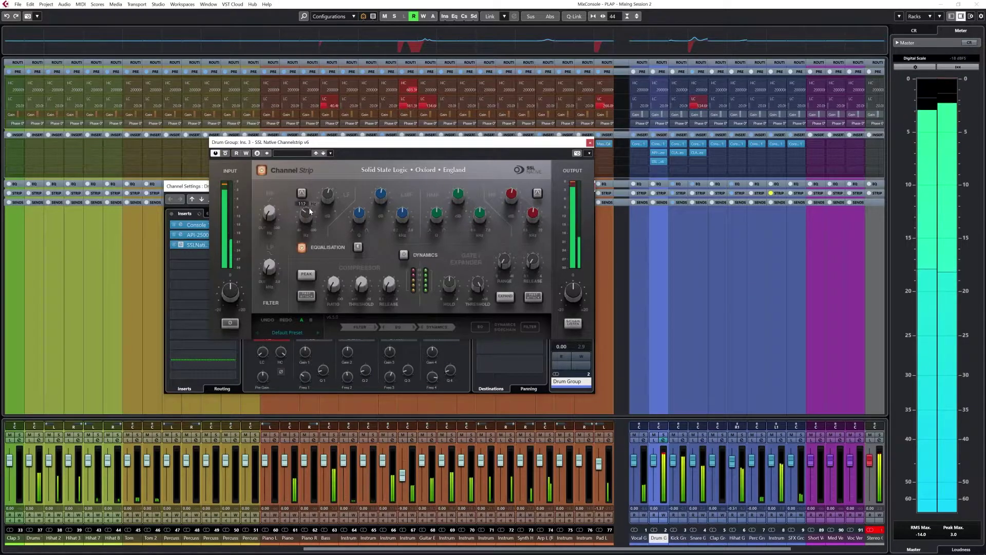
mouse_move(326, 203)
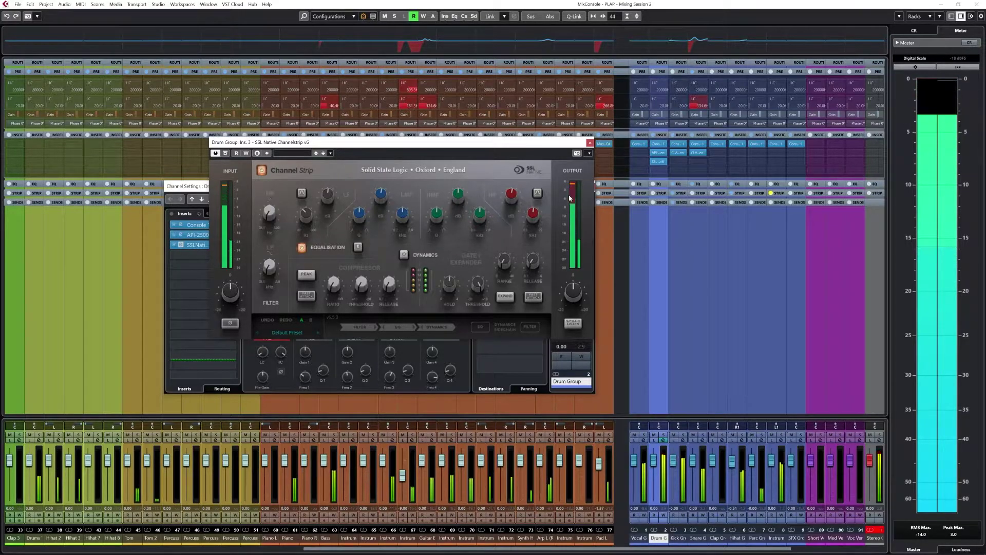
left_click(262, 170)
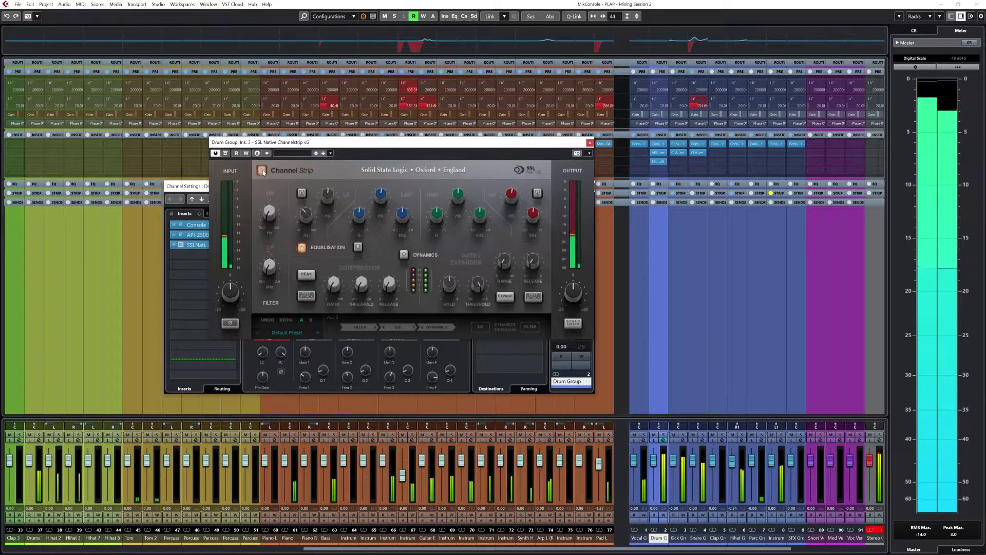
key("Escape")
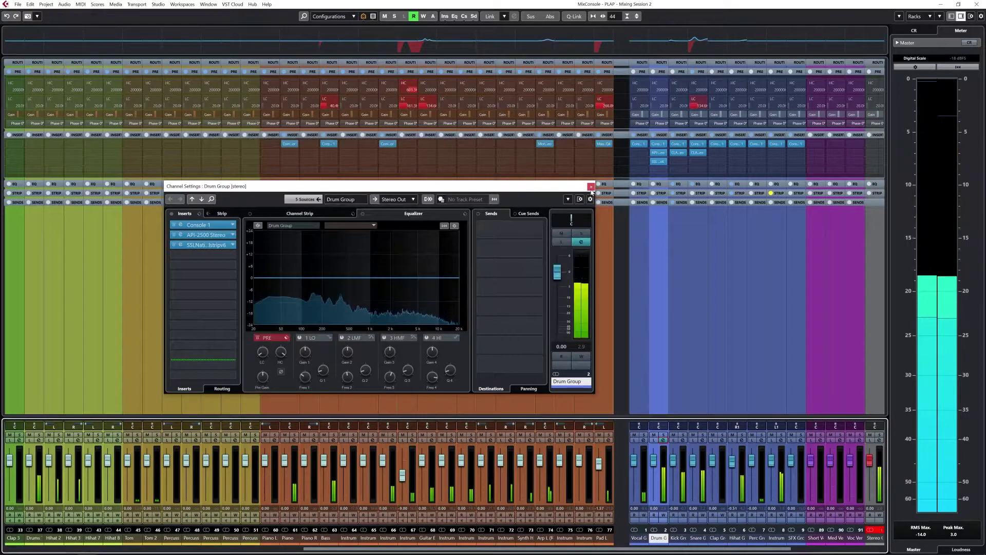
key("Escape")
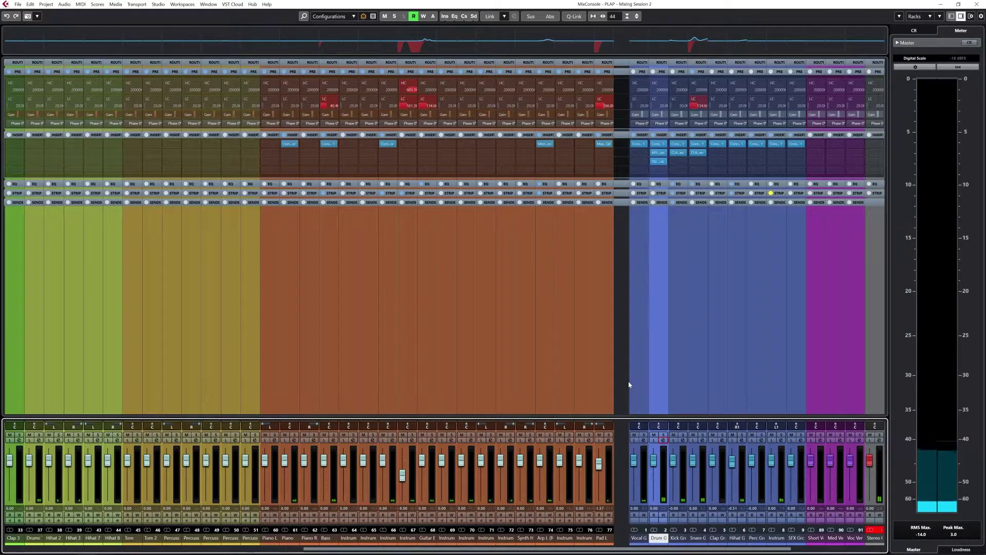
- In the project window, collapse the Drums, Instruments and SFX folders and expand the Vocal folder to show its tracks
key("F3")
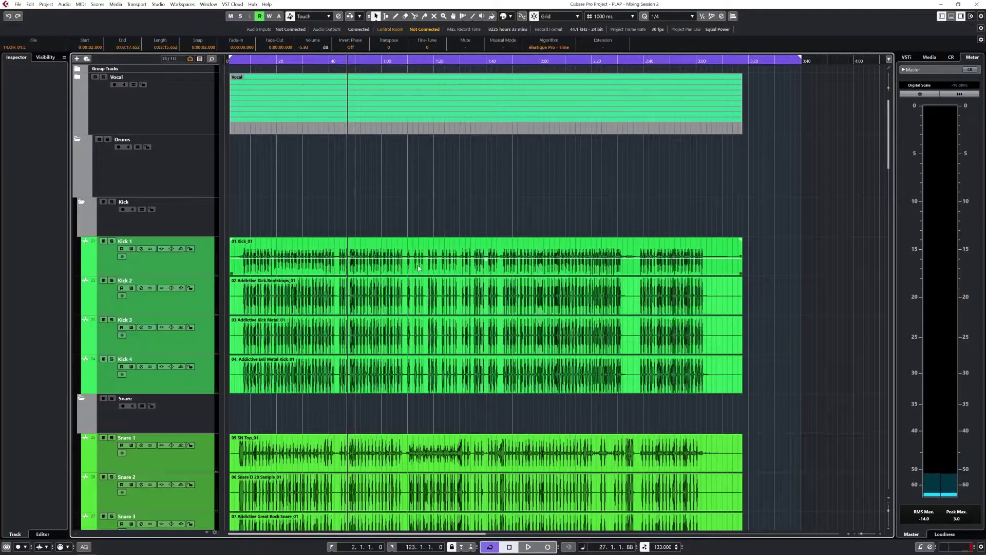
left_click(77, 139)
left_click(77, 202)
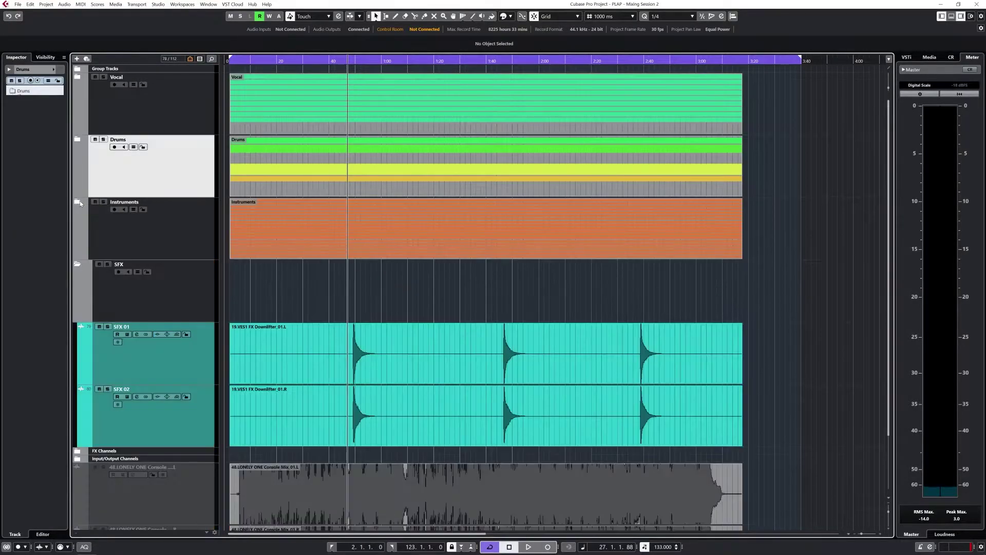
left_click(77, 264)
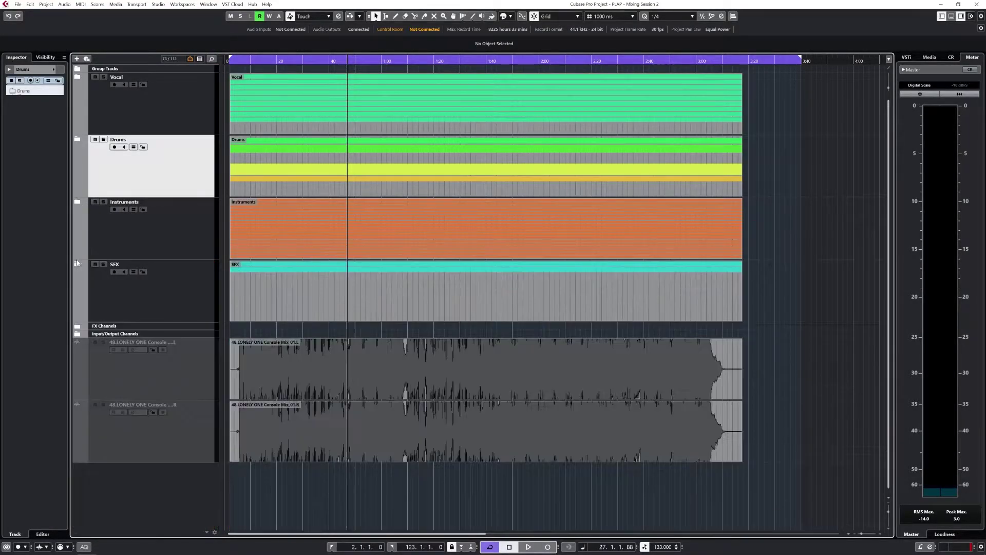
left_click(77, 77)
key("h")
key("h")
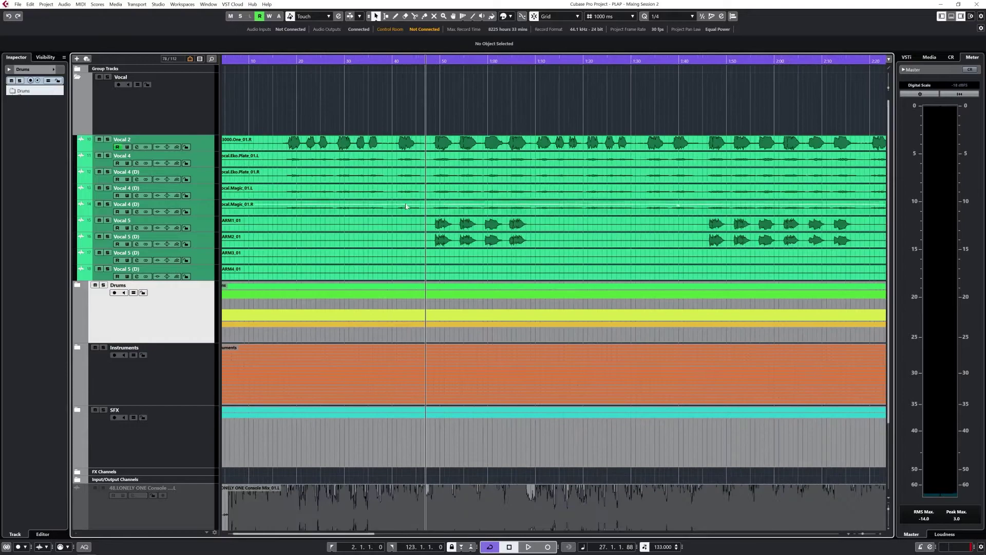
key("g")
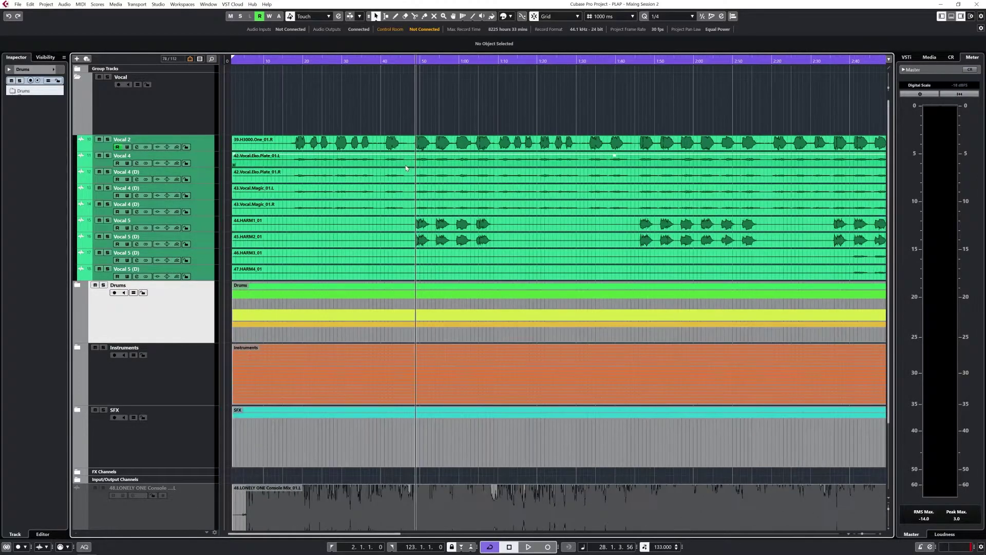
key("g")
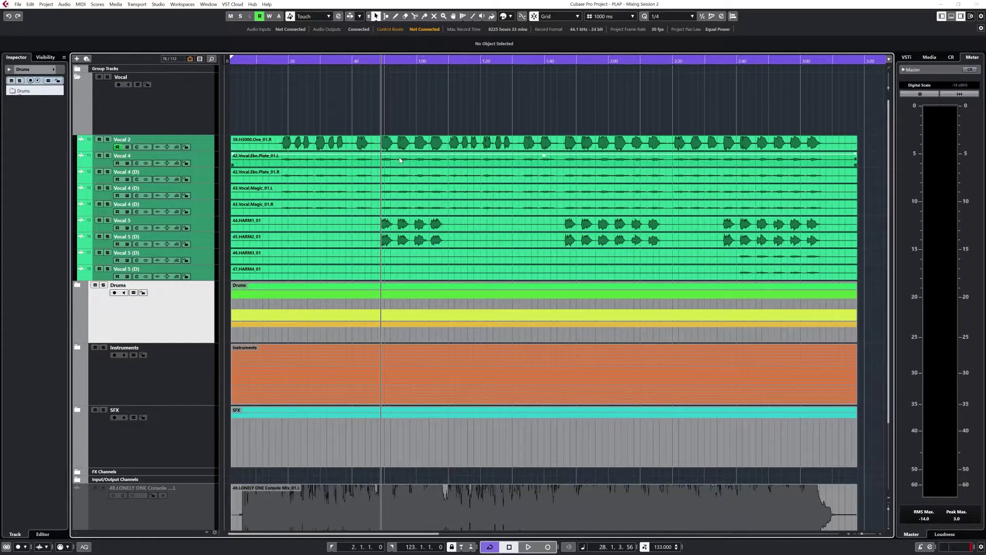
- Set the Vocal Group's Console 1 drive to 4.1 during playback, and return to the project window
key("F3")
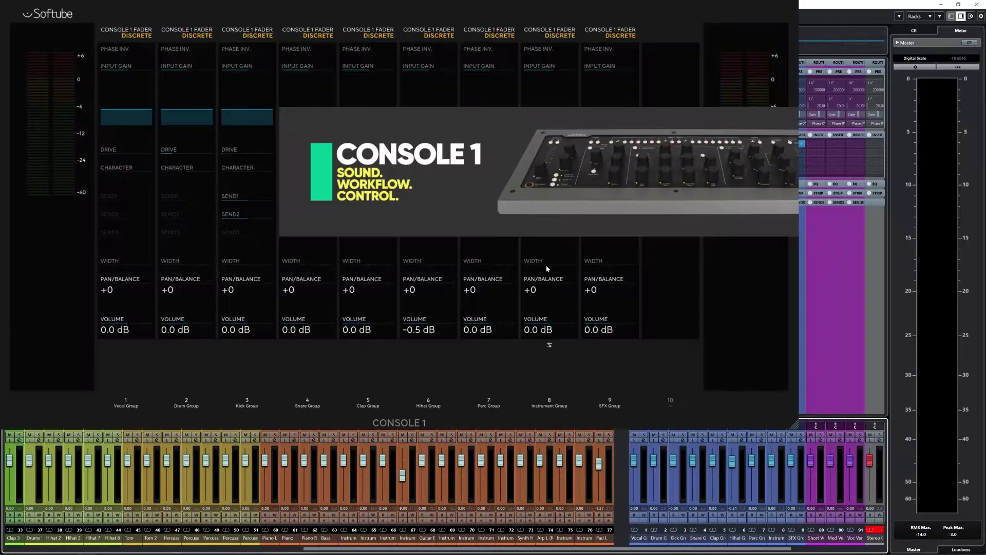
key("space")
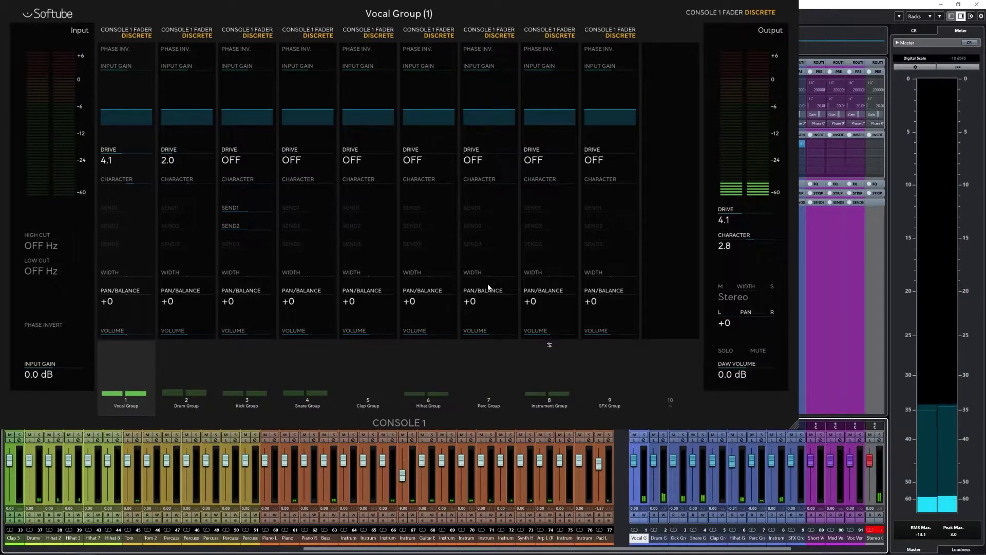
key("Escape")
key("F3")
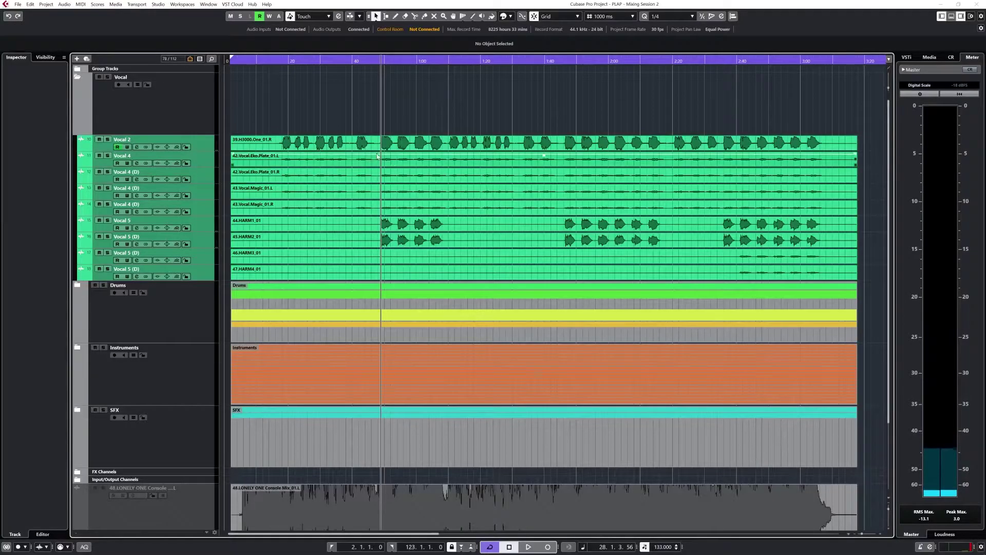
- Increase the height of the vocal tracks, solo all of them and start playback
key("shift+h")
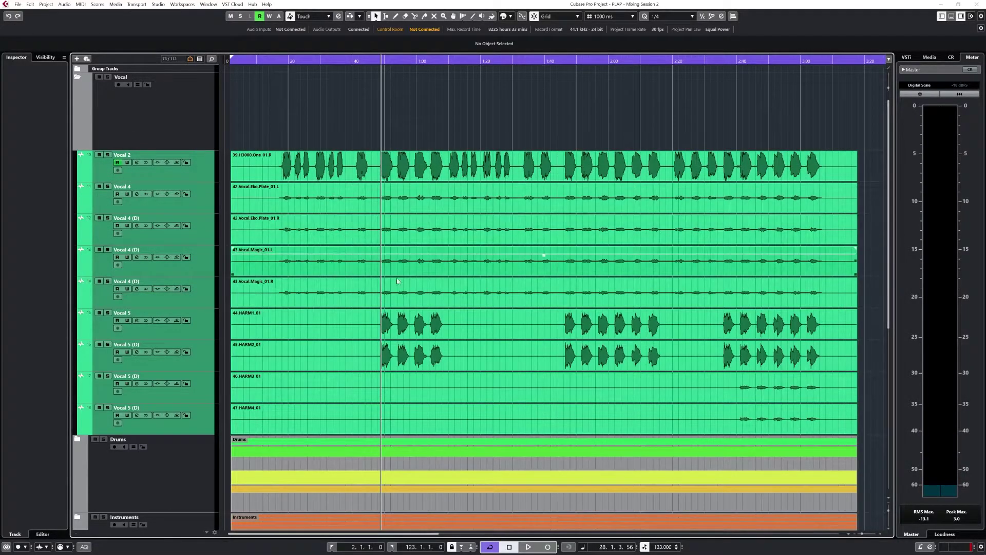
key("s")
key("space")
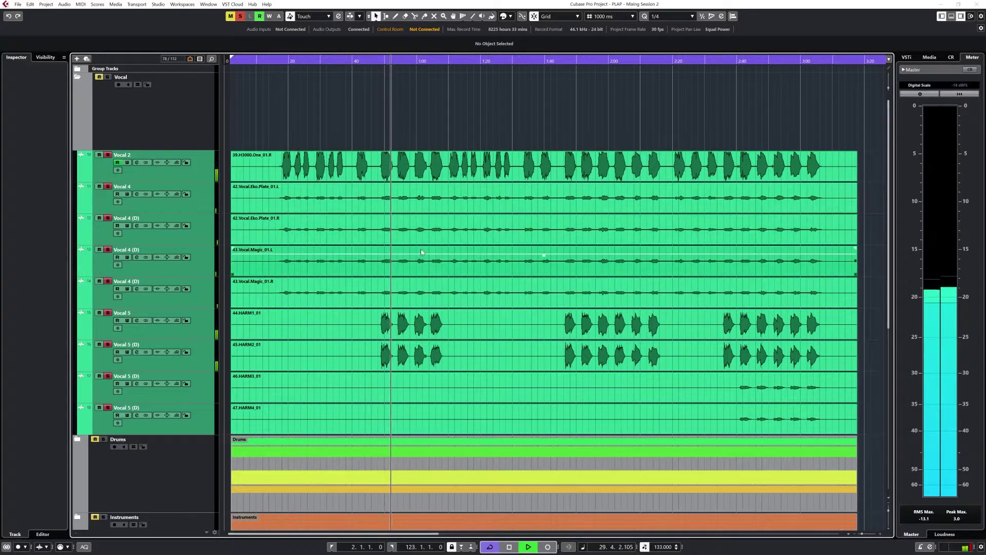
- Listen to the soloed vocals and examine the lead, effect and harmony waveforms around the playback position
key("h")
key("h")
key("h")
key("h")
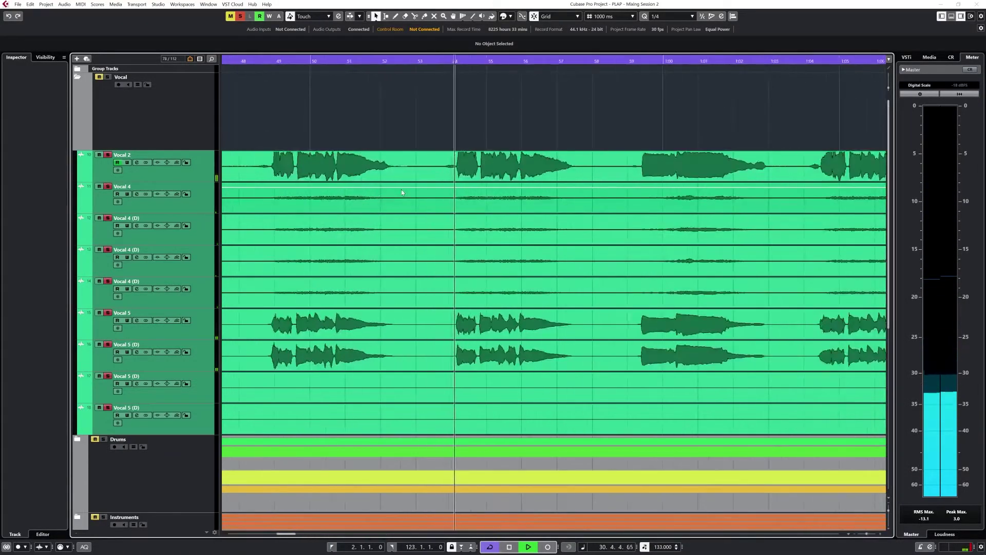
key("g")
key("g")
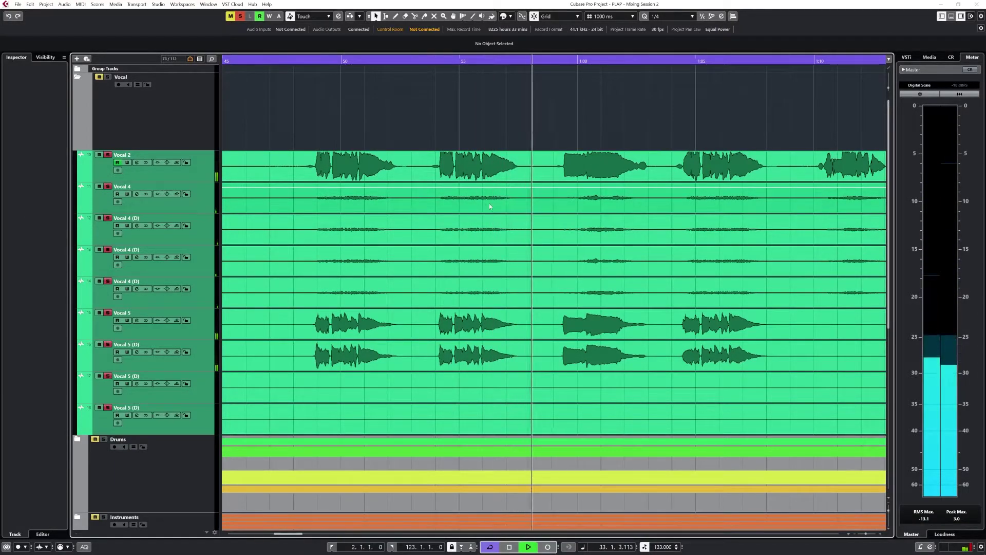
key("g")
key("g")
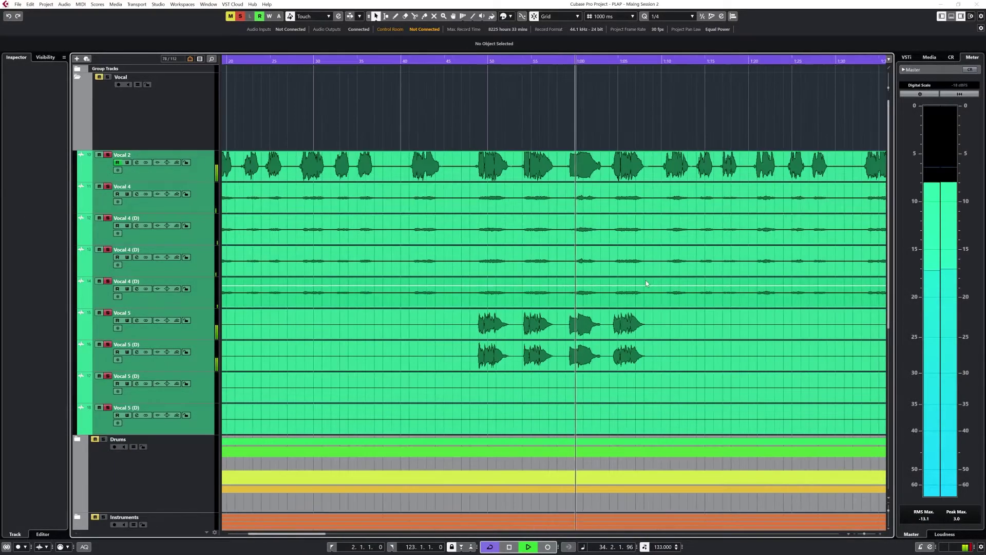
key("g")
key("g")
key("h")
key("h")
key("h")
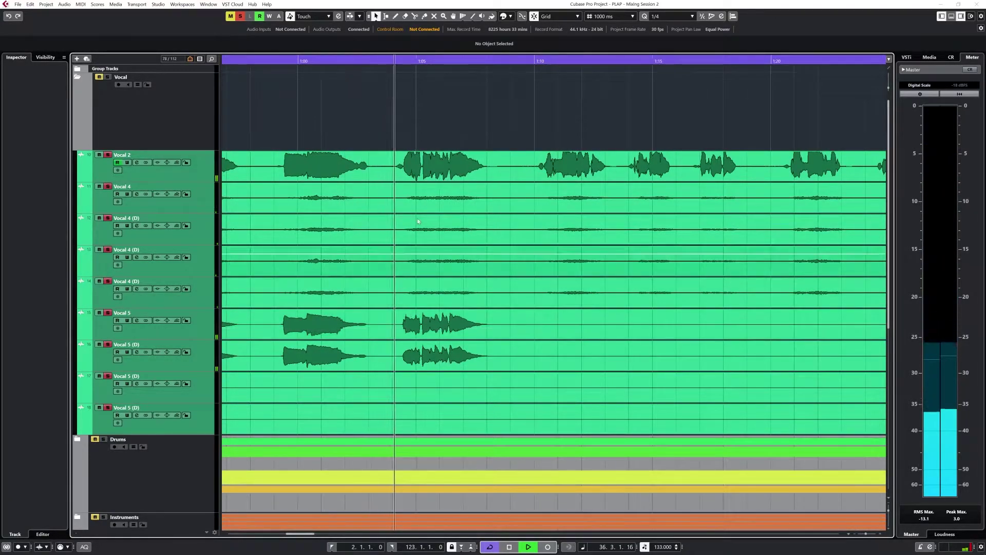
key("g")
key("g")
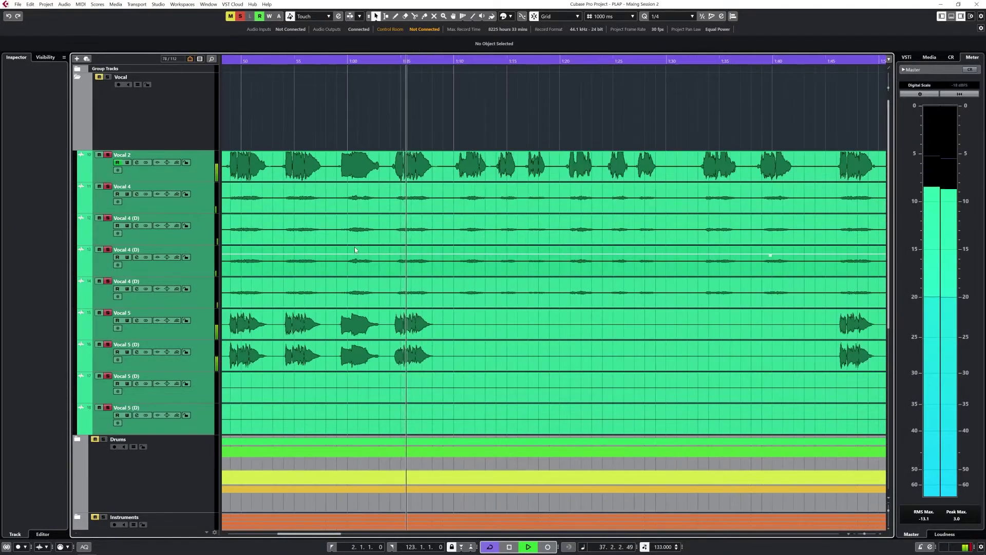
- Try muting the 43.Vocal.Magic_01.L track during playback, then stop and look over the full vocal arrangement
left_click(99, 249)
scroll(99, 249, "down", 3)
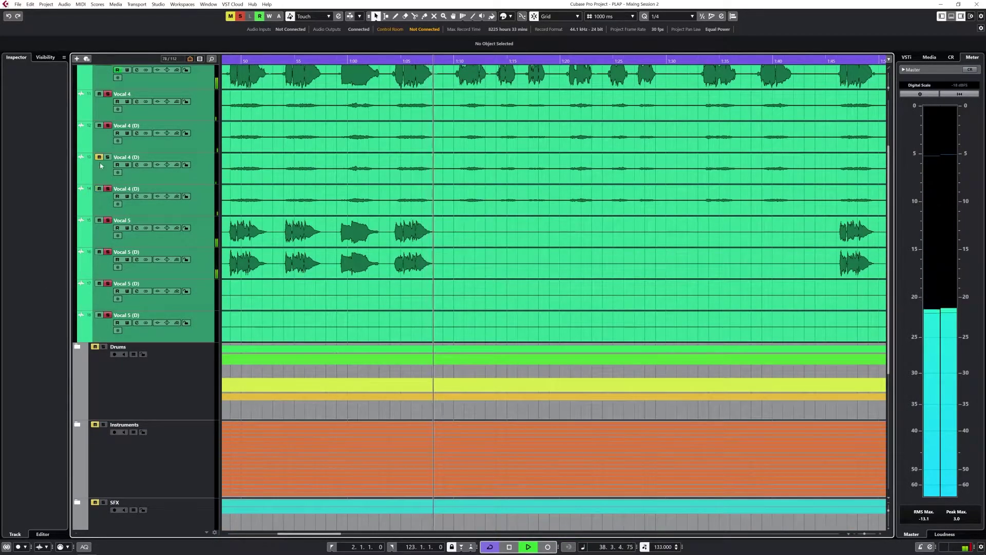
key("space")
scroll(424, 278, "up", 3)
scroll(424, 279, "down", 2, "ctrl")
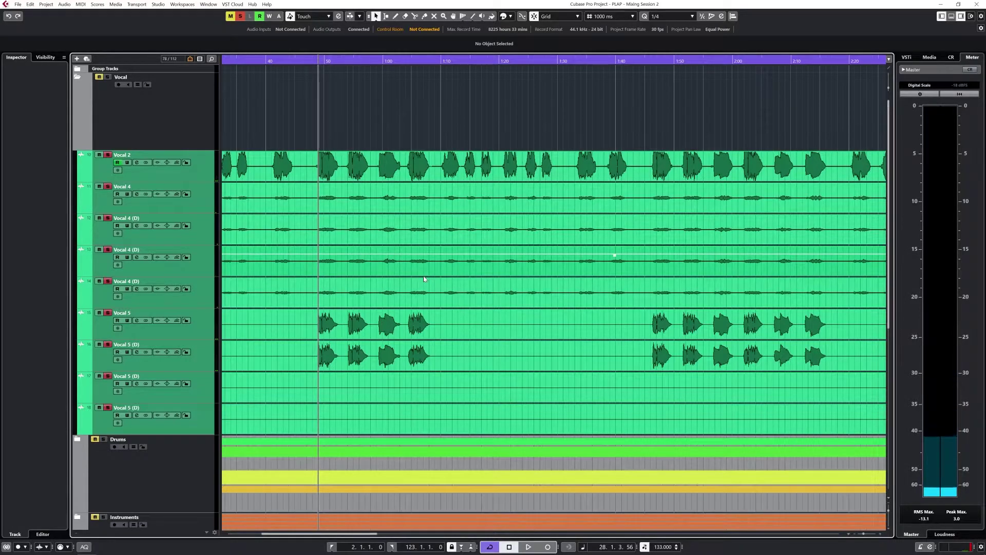
scroll(439, 255, "down", 1, "ctrl")
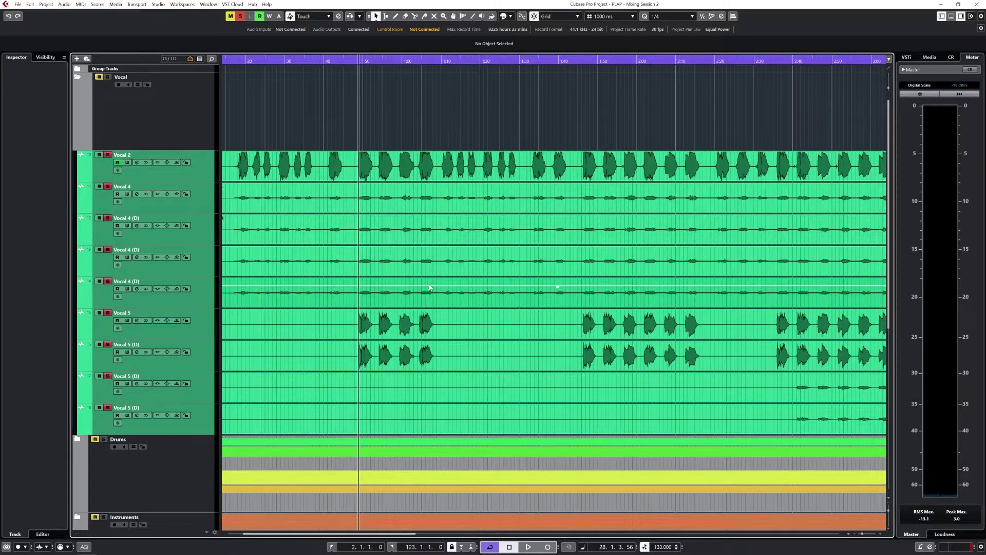
scroll(438, 110, "right", 3)
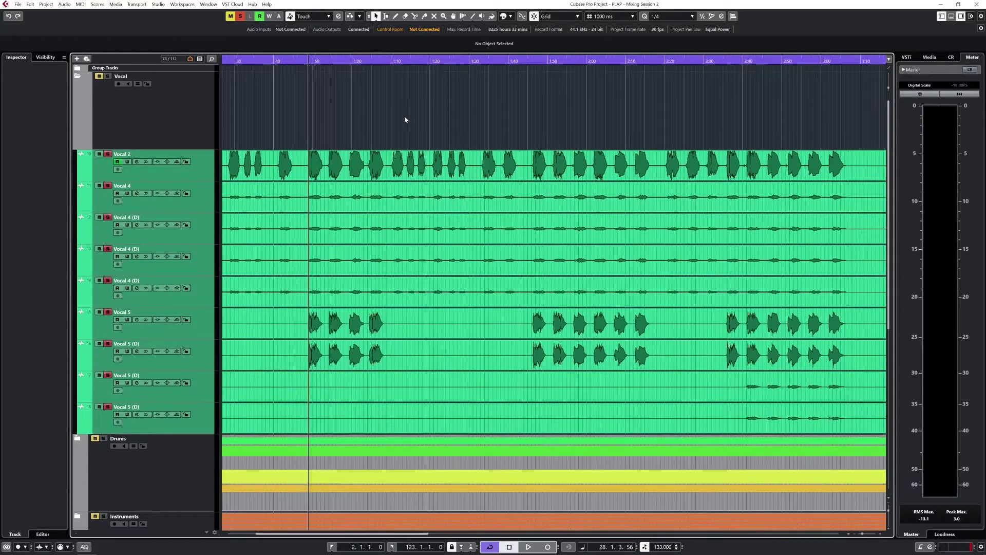
- Clear the vocal solos, pan the HARM1 track to L15 and the HARM2 track to R15, and play the result
key("shift+f")
key("g")
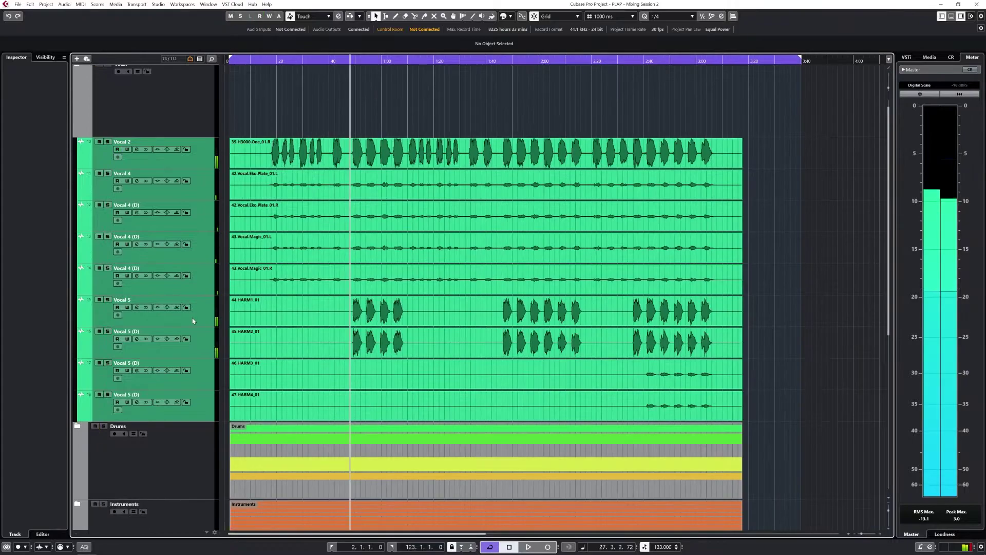
left_click(192, 319)
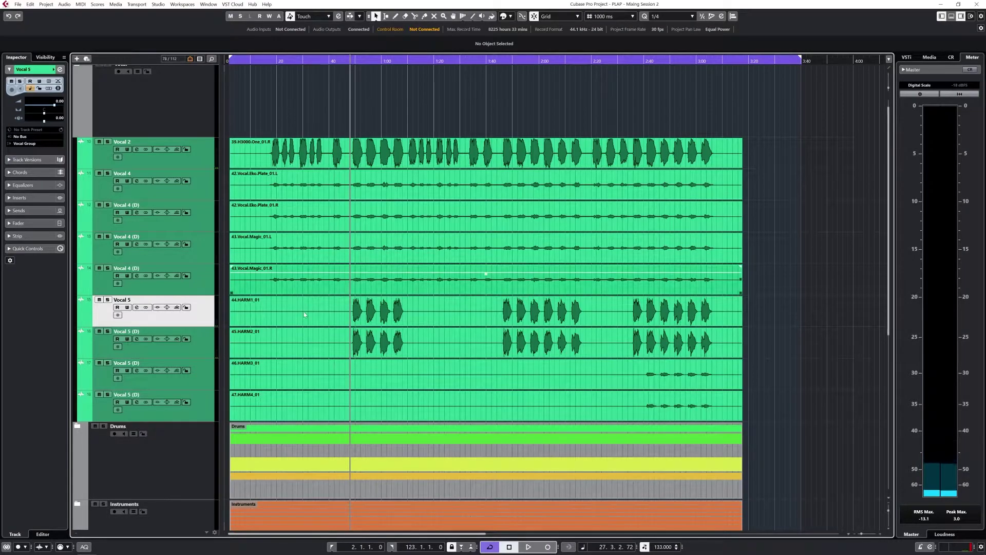
scroll(303, 307, "up", 3)
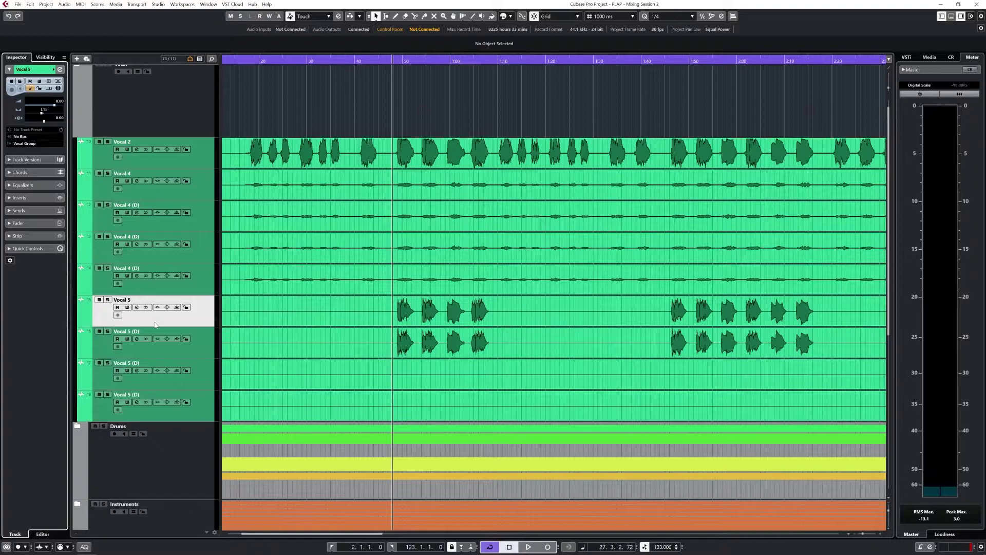
left_click(195, 350)
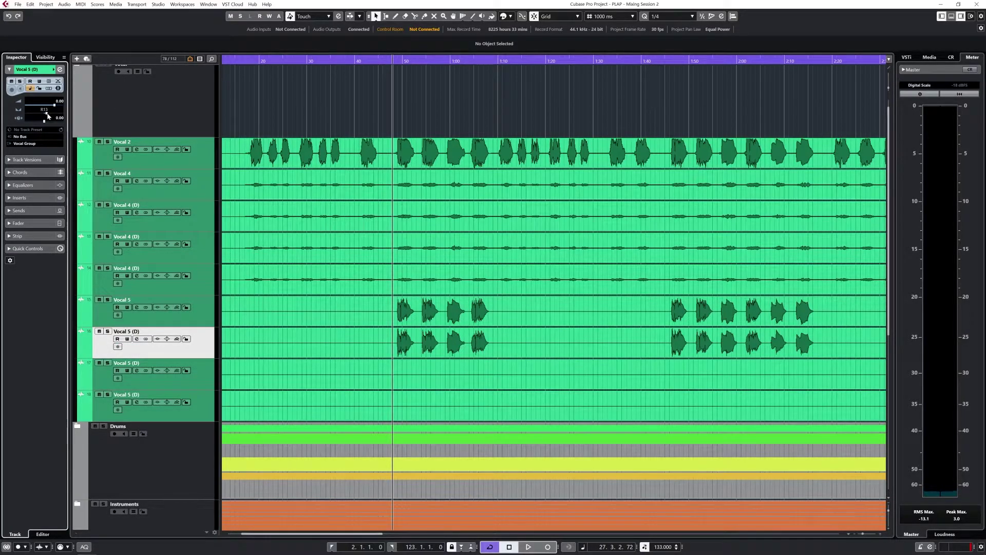
key("space")
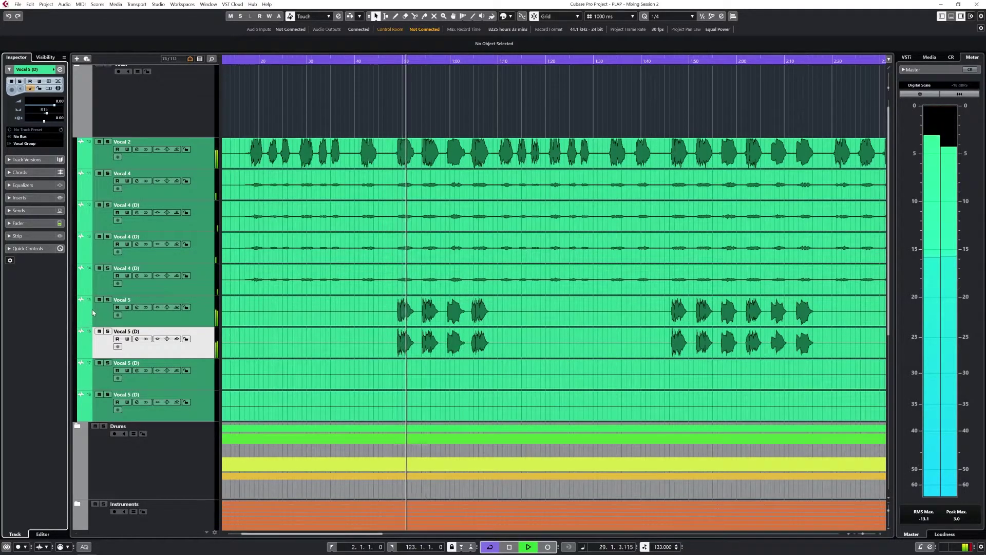
- Solo the two Vocal.Eko.Plate tracks, listen to them, and switch the solo to the two Vocal.Magic tracks for comparison
key("space")
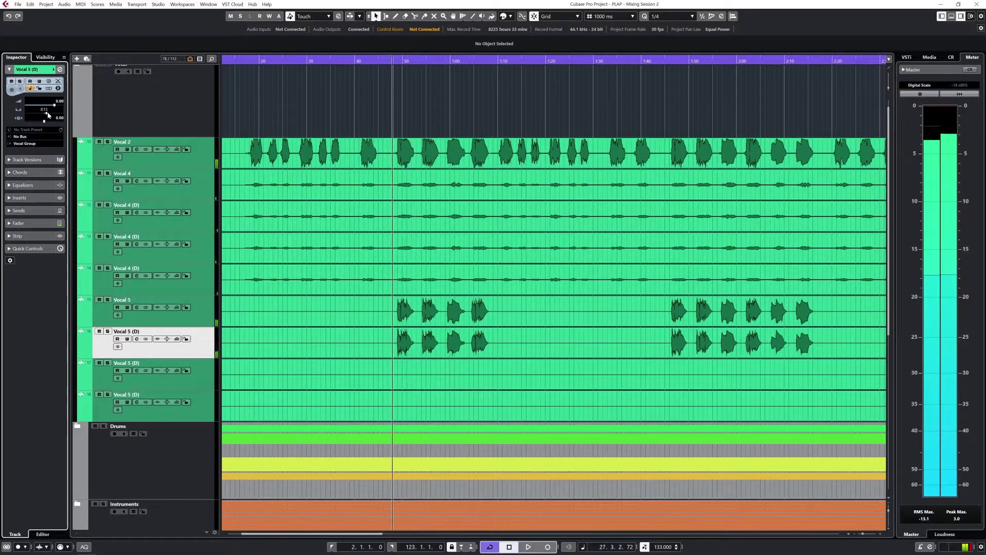
left_click(204, 308)
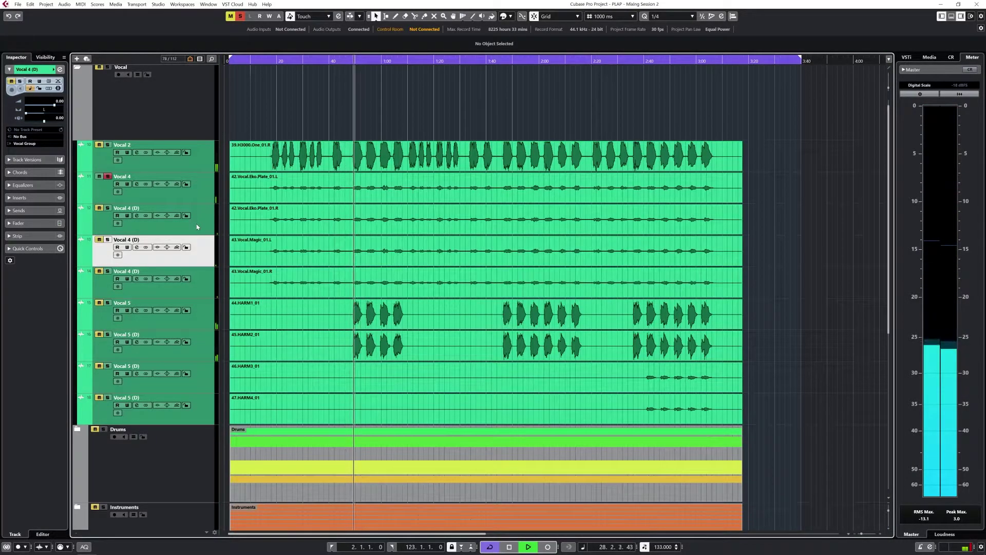
left_click(109, 208)
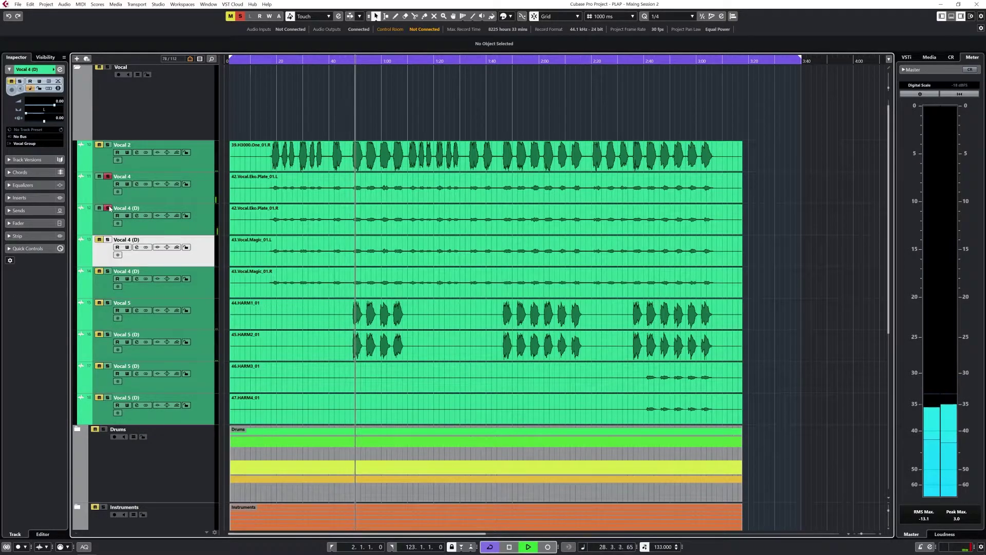
left_click(108, 239)
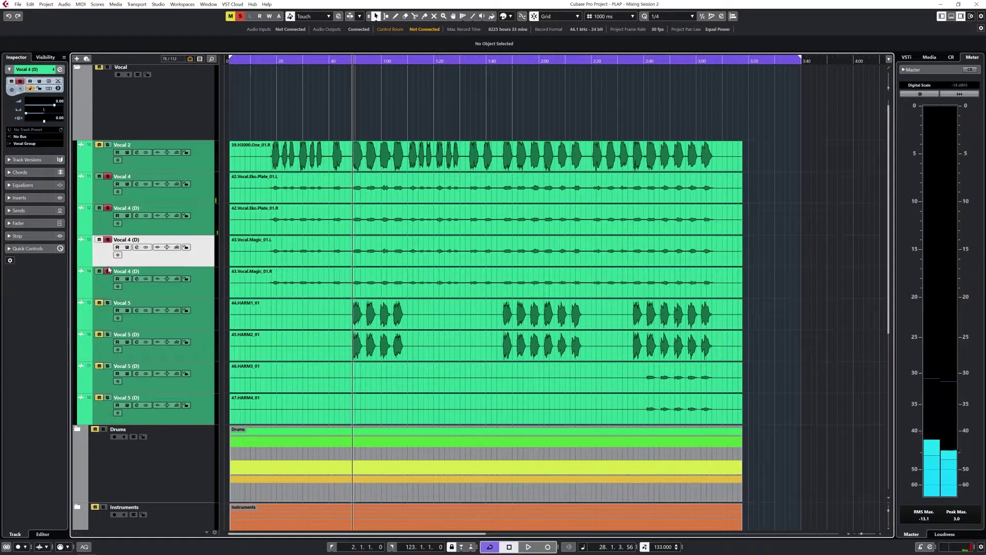
left_click(108, 177)
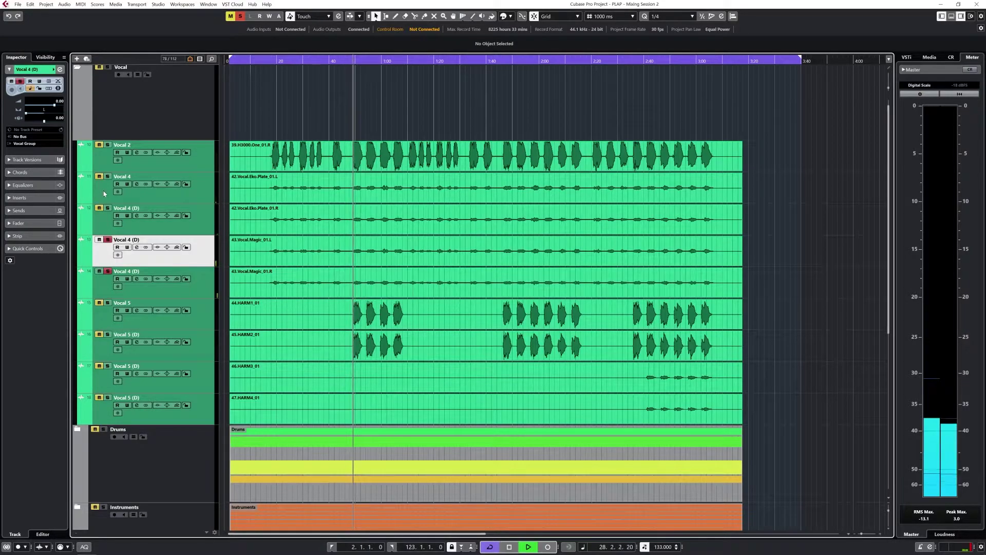
left_click(237, 242)
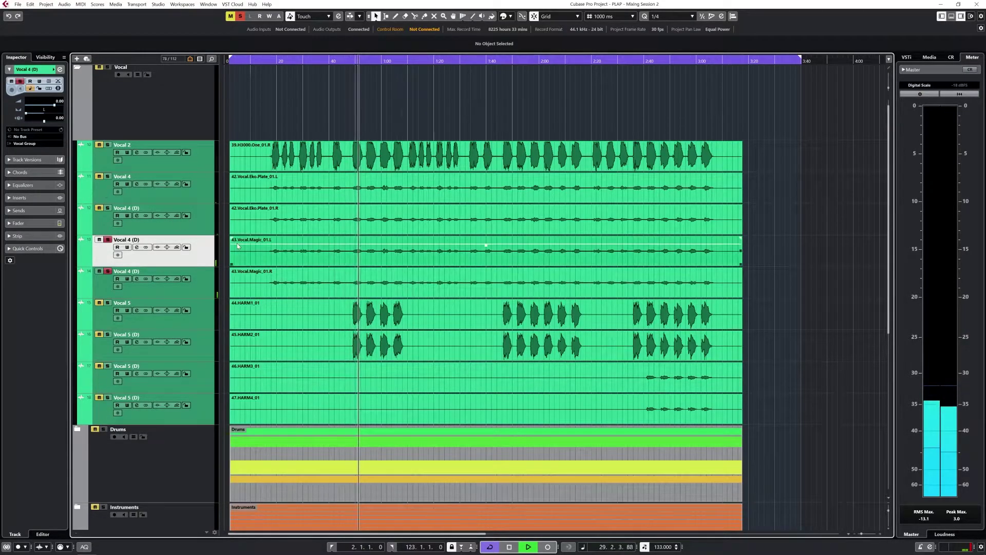
- Insert the Maag EQ4 on the 43.Vocal.Magic_01.L channel in the mixer
key("space")
key("F3")
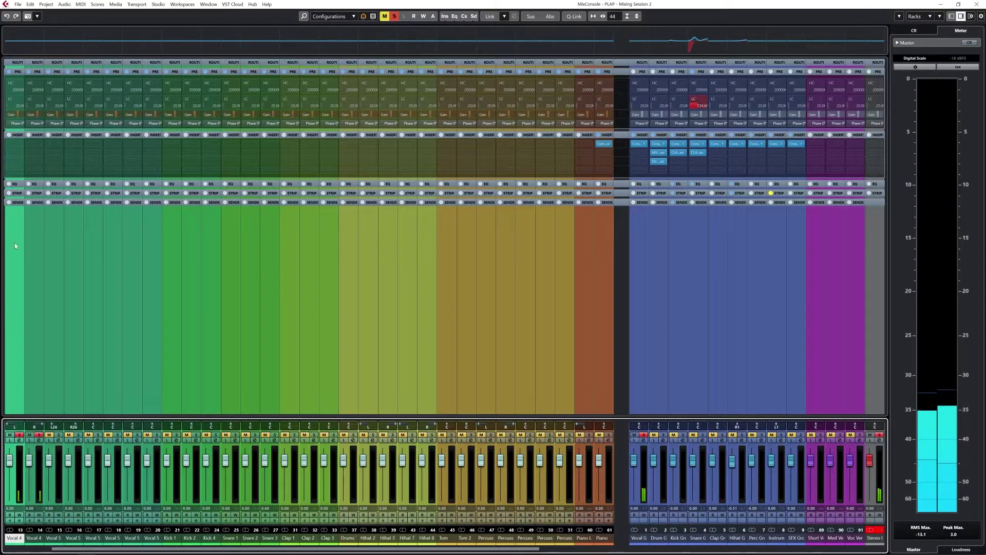
left_click(20, 144)
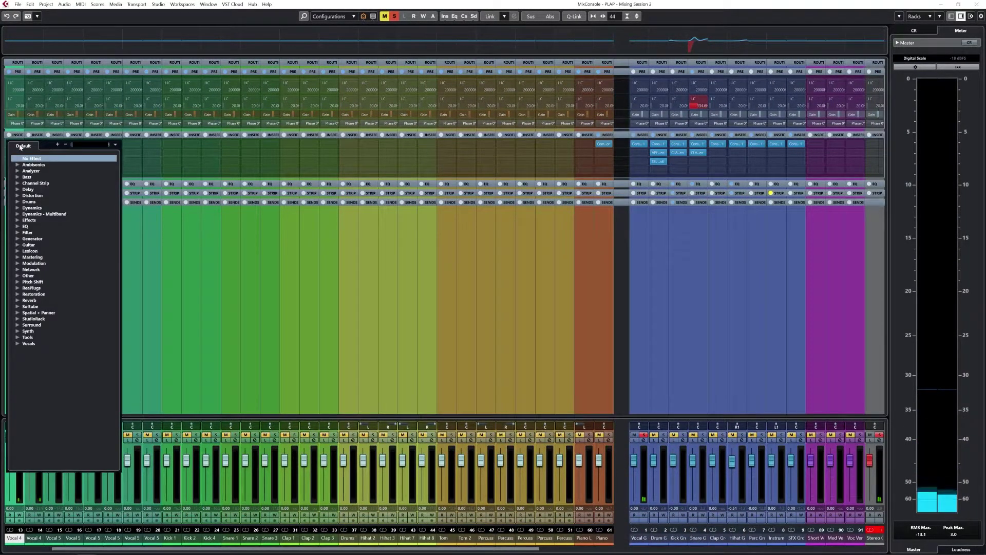
type("eq4")
key("Return")
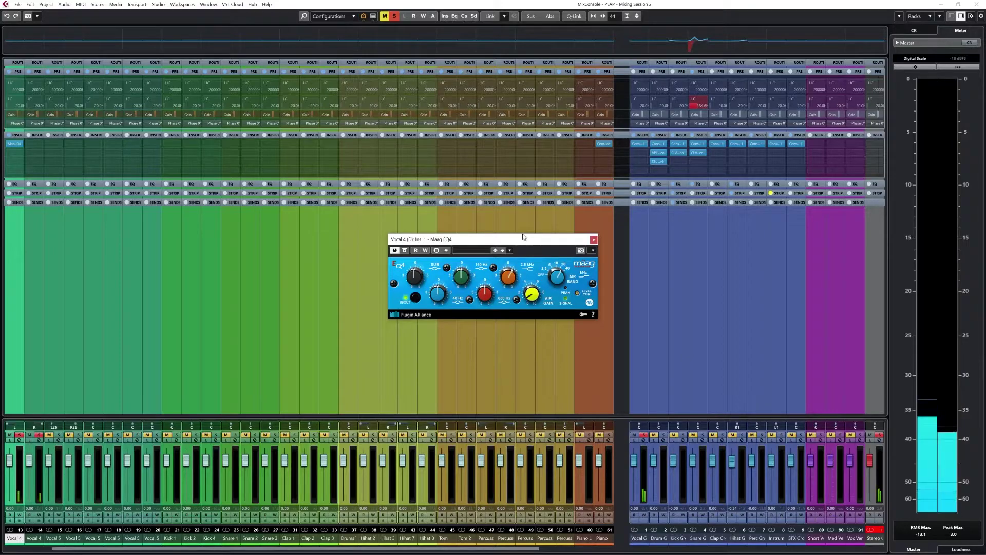
left_click_drag(488, 240, 426, 248)
- Copy the Maag EQ4 onto the 43.Vocal.Magic_01.R channel and return to the arrangement with the vocal solos cleared
left_click_drag(14, 143, 34, 143)
left_click(483, 249)
key("F3")
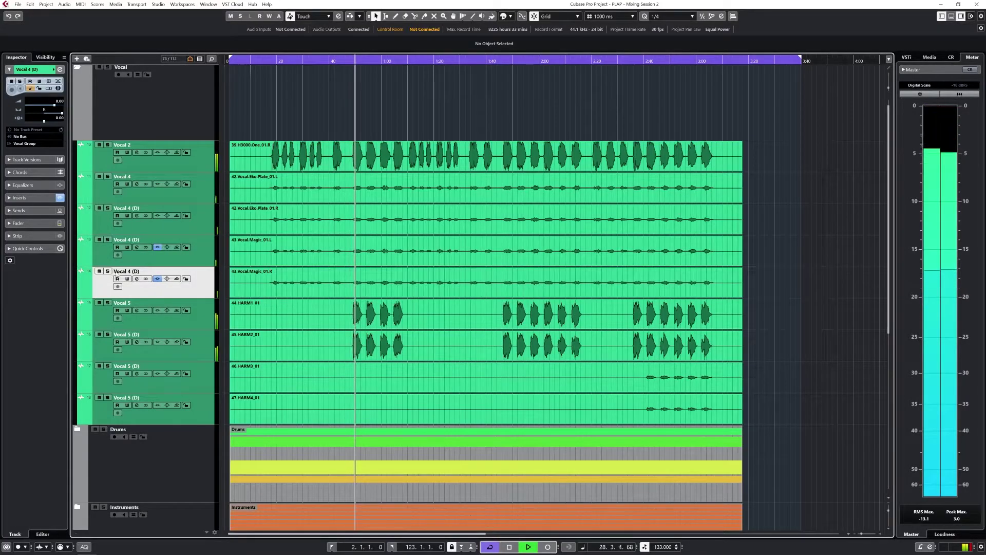
- Collapse the Vocal folder and reduce the height of the tracks while the full mix plays
scroll(588, 309, "down", 3)
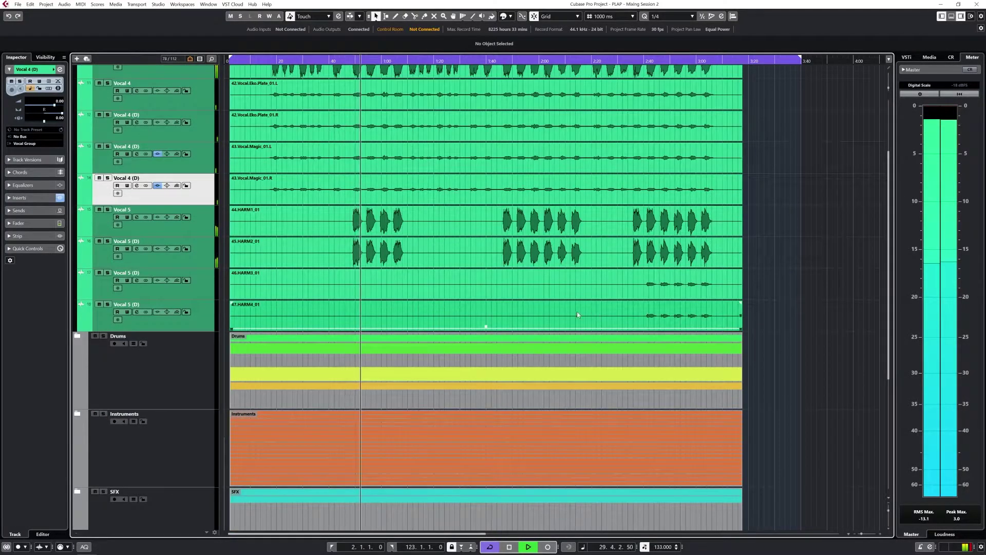
scroll(588, 309, "up", 3)
left_click(77, 76)
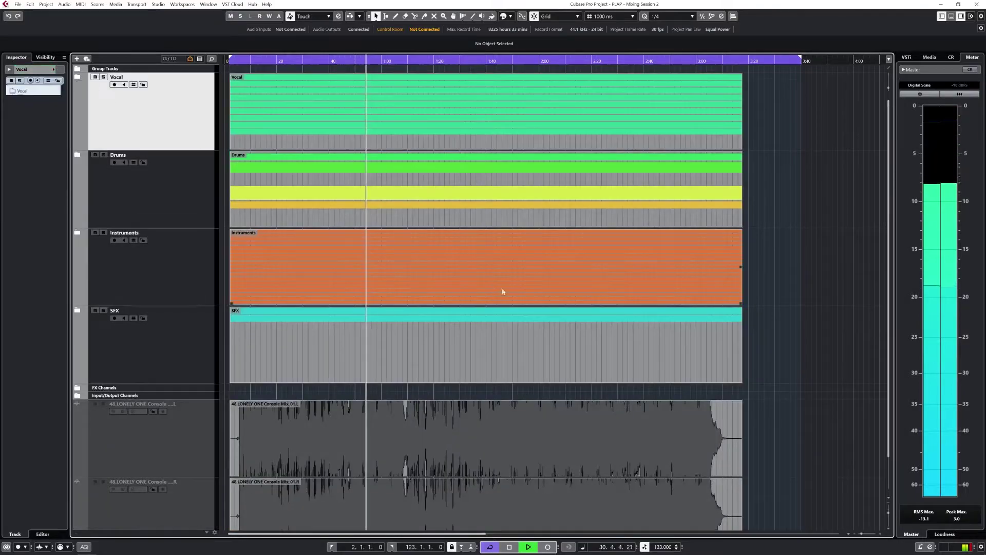
key("shift+g")
key("shift+g")
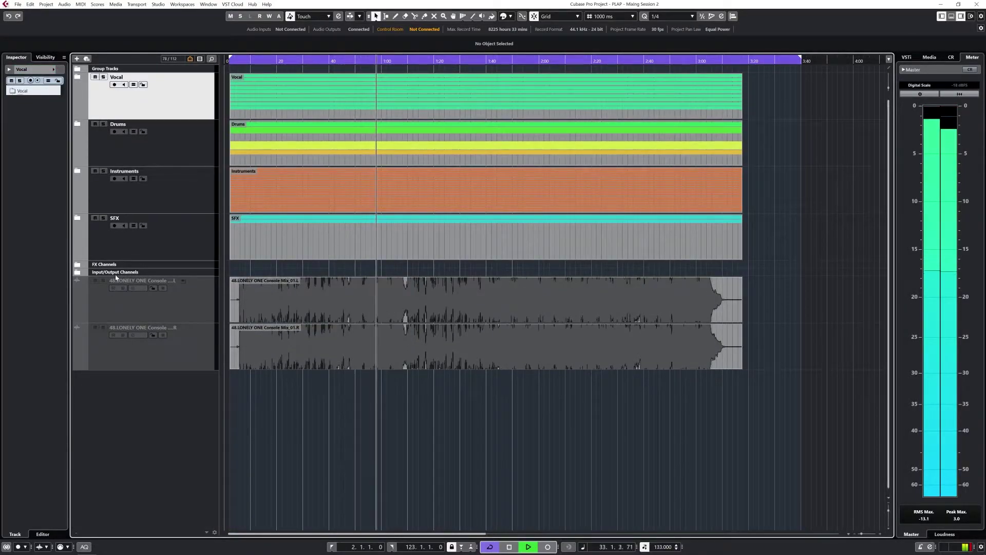
- Expand the Drums folder, look through the snare, hi-hat and percussion tracks, and raise the Drum group fader to 2.93 in the mixer
left_click(77, 123)
scroll(404, 262, "down", 6)
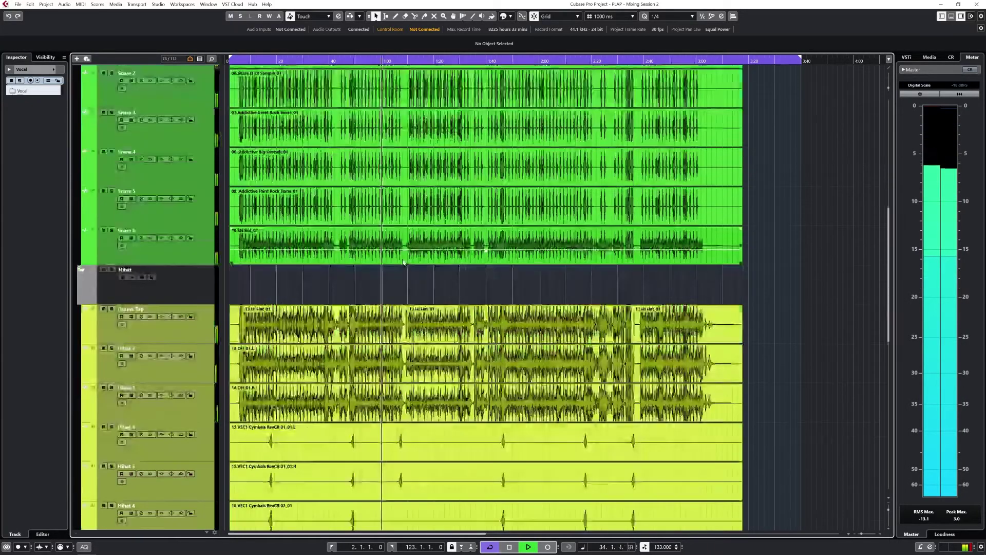
scroll(404, 263, "down", 3)
scroll(406, 267, "down", 3)
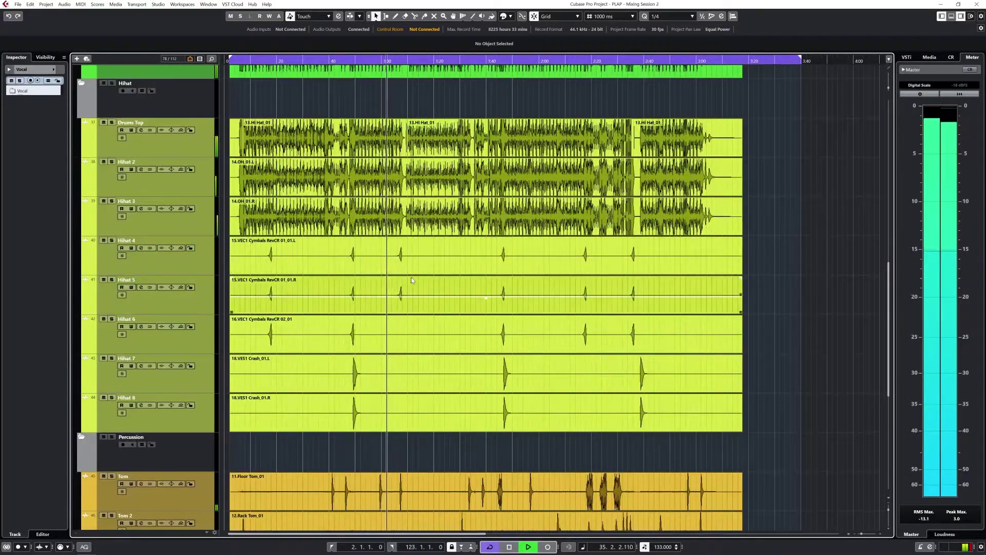
scroll(412, 279, "up", 3)
key("F3")
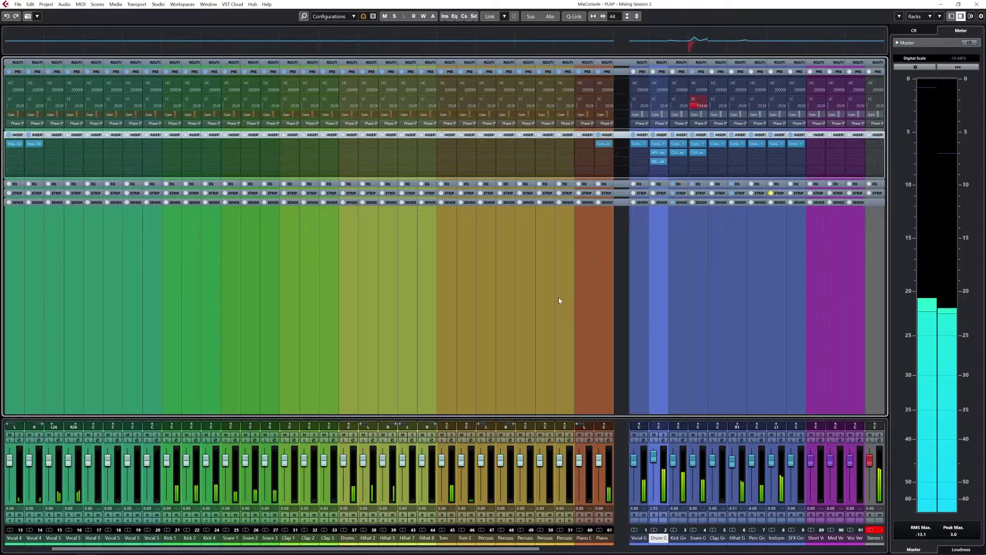
- Insert the API-2500 Stereo compressor on the Stereo Out channel and adjust its threshold during playback
left_click(635, 271)
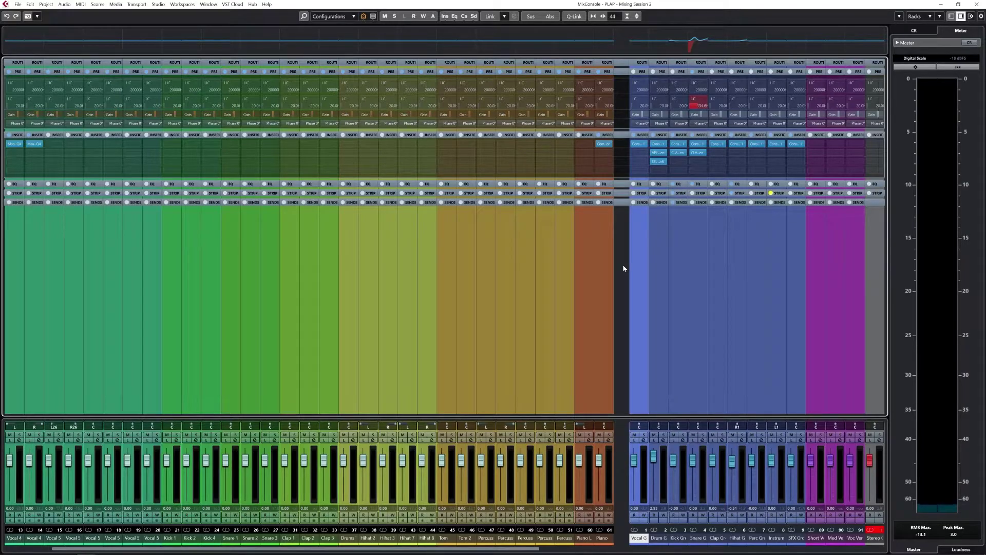
left_click(879, 440)
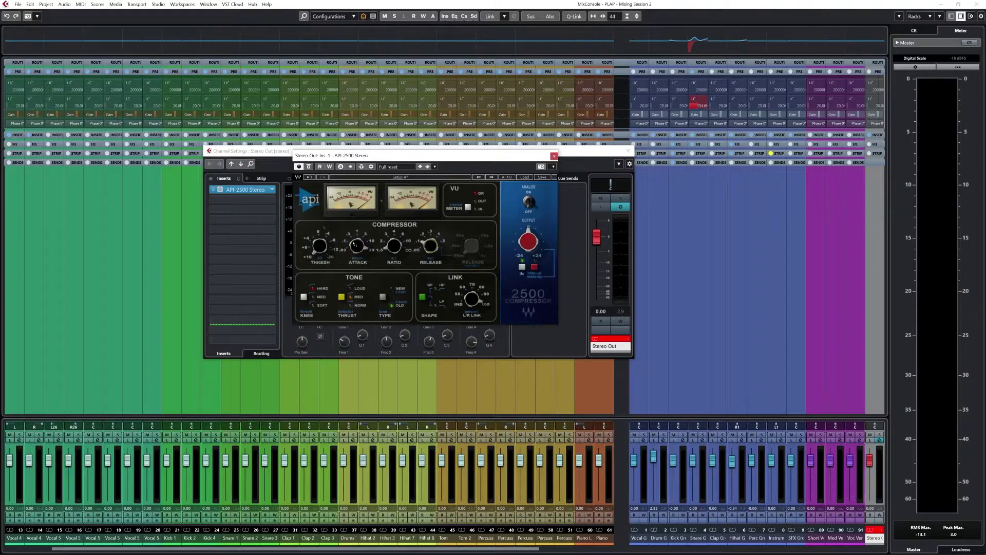
key("space")
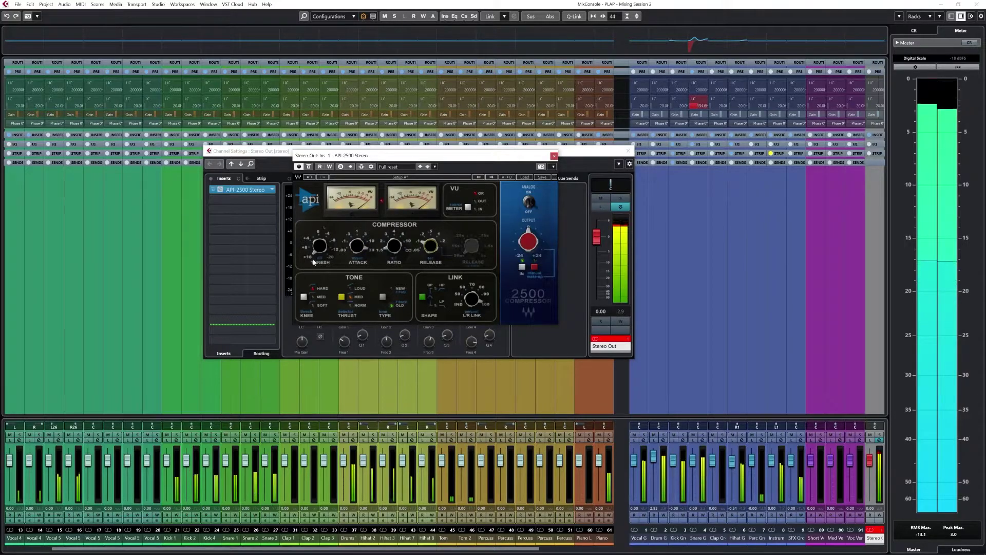
left_click(320, 257)
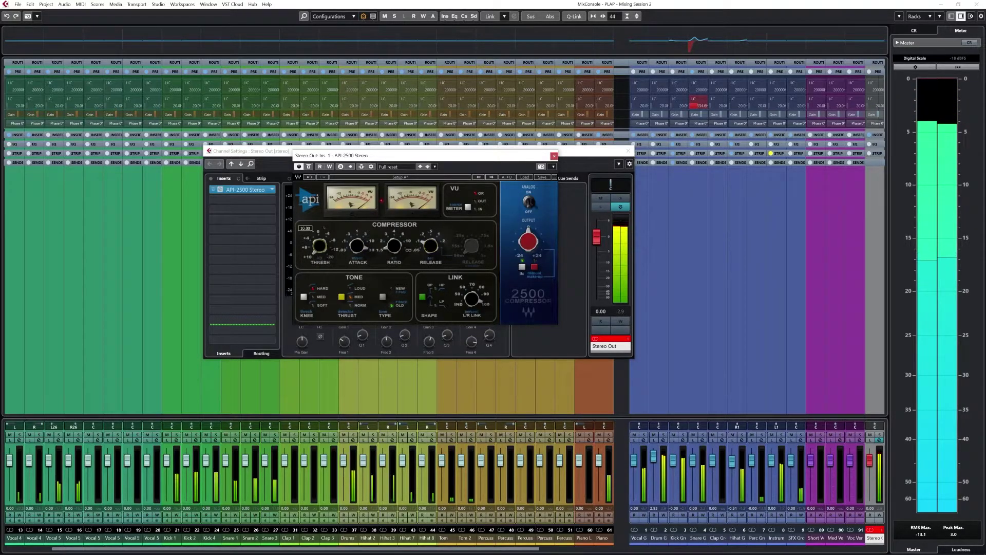
left_click_drag(321, 257, 318, 274)
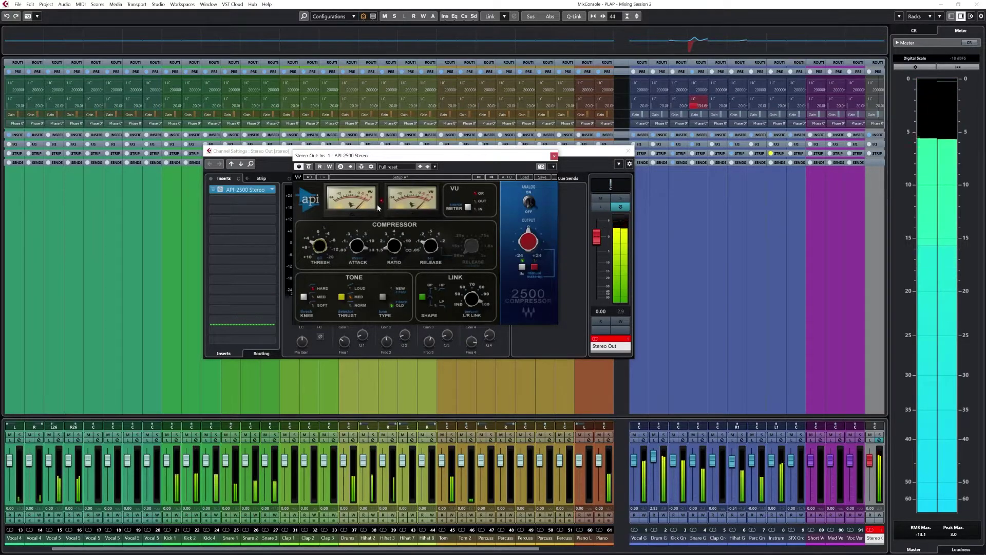
left_click_drag(319, 245, 321, 248)
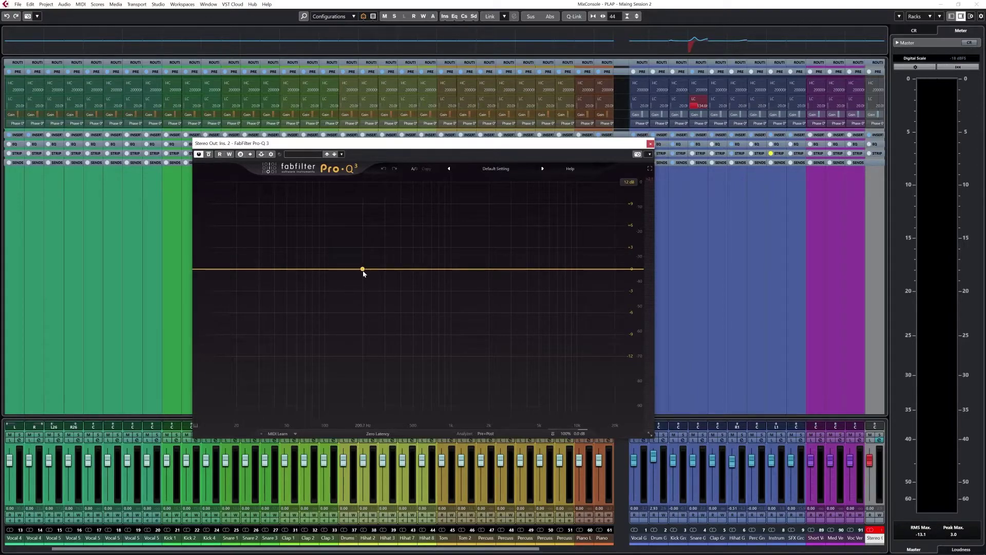
- Set the display range of the Pro-Q 3 on Stereo Out to 3 dB and add a bell cut of about -0.24 dB near 220 Hz
left_click(629, 182)
left_click(637, 191)
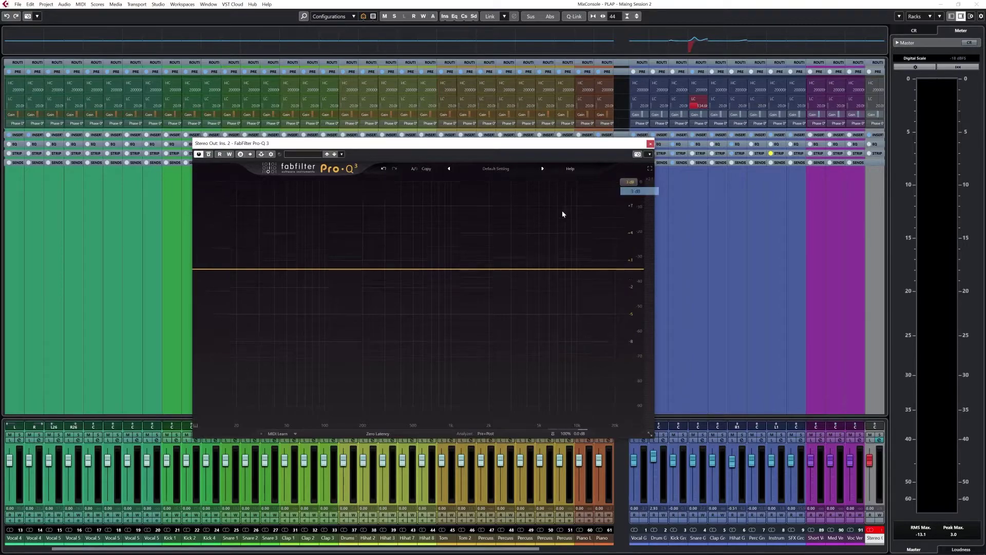
left_click(339, 269)
key("space")
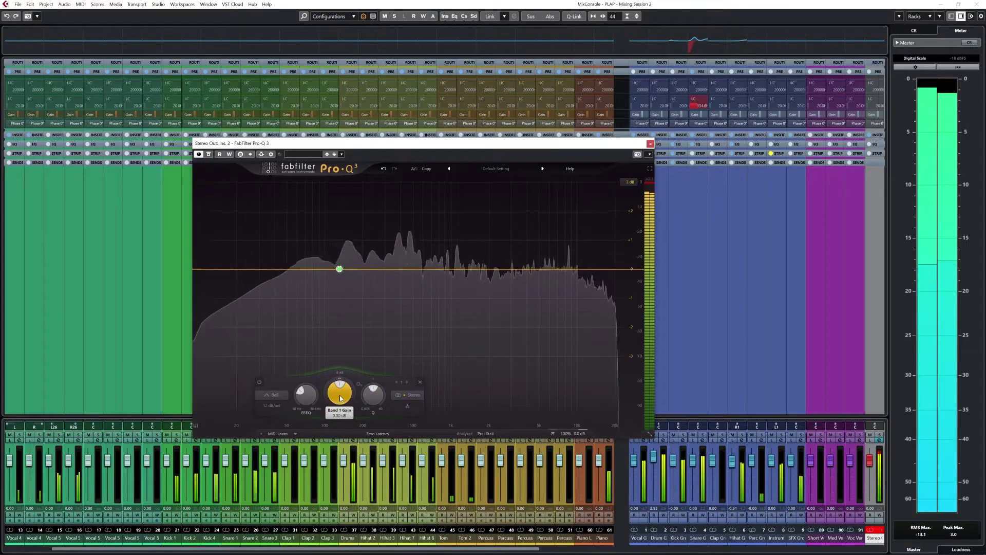
mouse_move(339, 398)
left_mouse_down()
mouse_move(305, 399)
mouse_move(345, 403)
left_mouse_up()
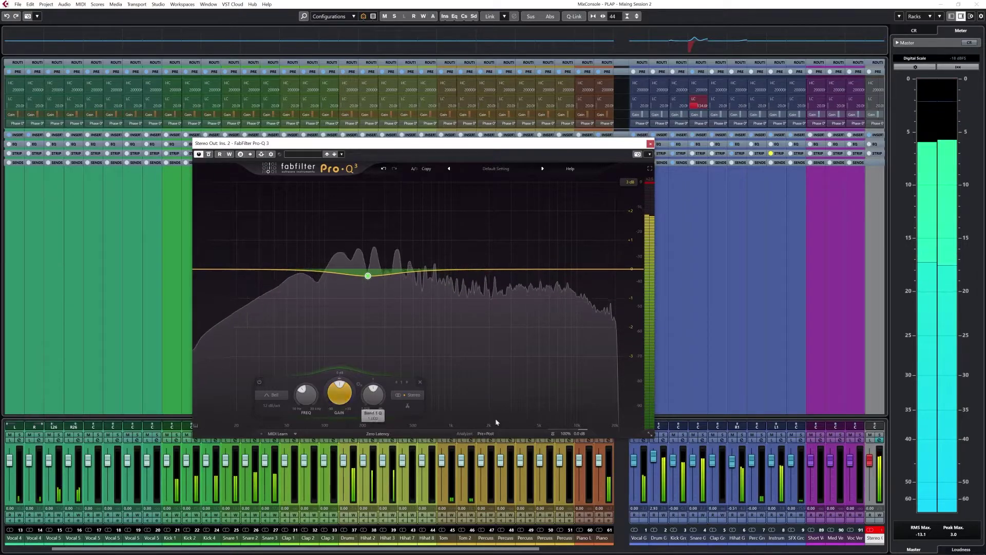
left_click(552, 435)
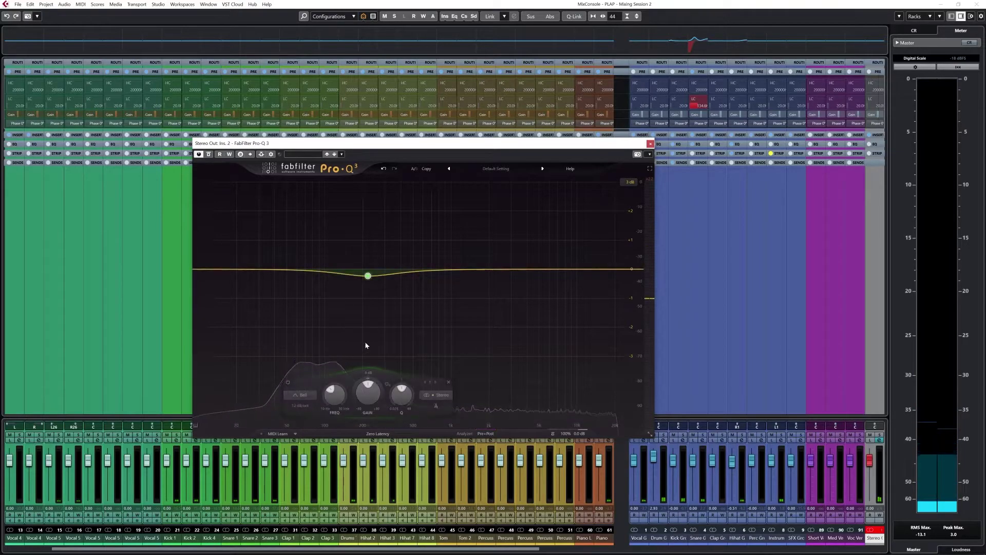
- Try deepening the 220 Hz bell cut to -0.46 dB during playback, and return it to about -0.24 dB
mouse_move(367, 275)
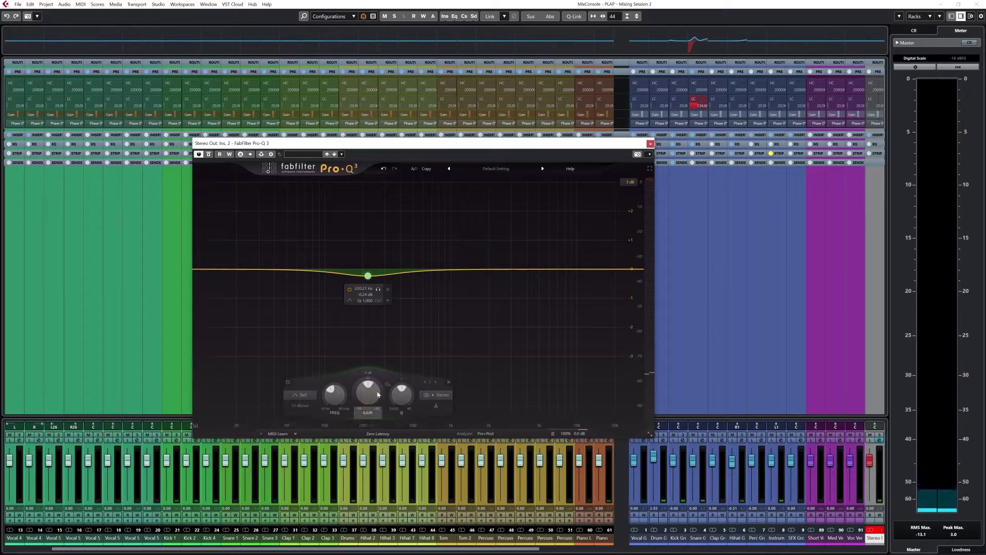
mouse_move(367, 394)
left_mouse_down()
mouse_move(369, 462)
mouse_move(364, 403)
left_mouse_up()
key("space")
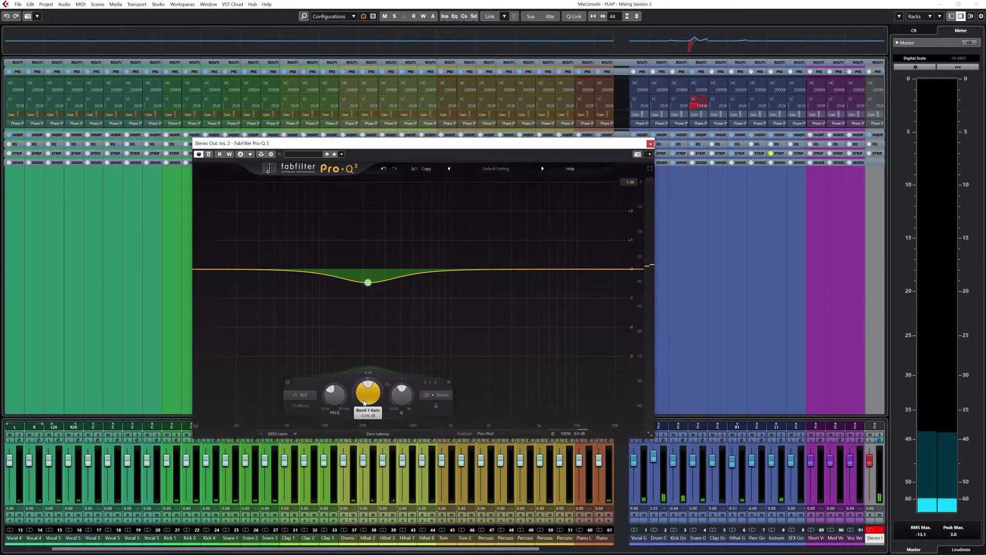
key("space")
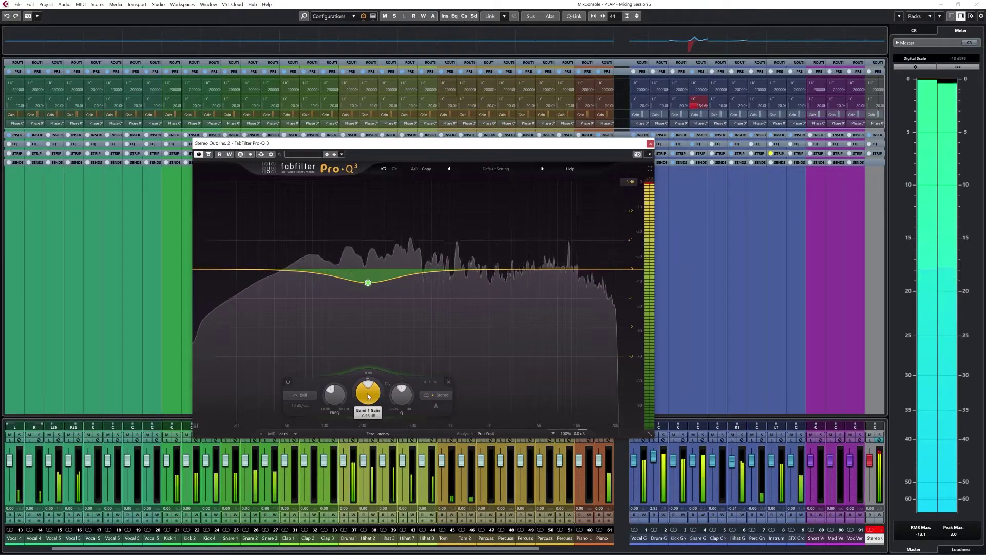
left_click_drag(364, 403, 365, 384)
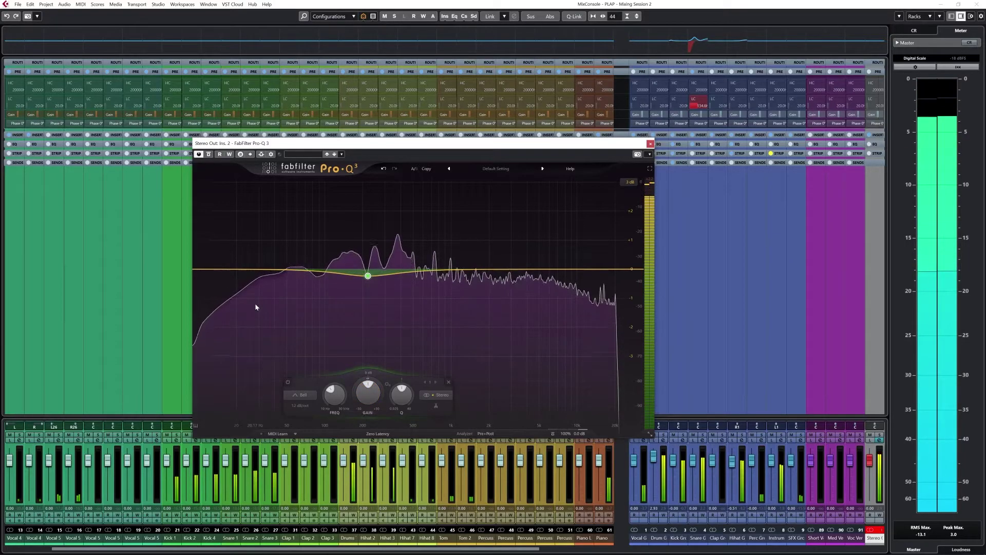
- Add a second Pro-Q 3 band as a low shelf with a gain of +0.42 dB and tune its frequency by ear
left_click(271, 267)
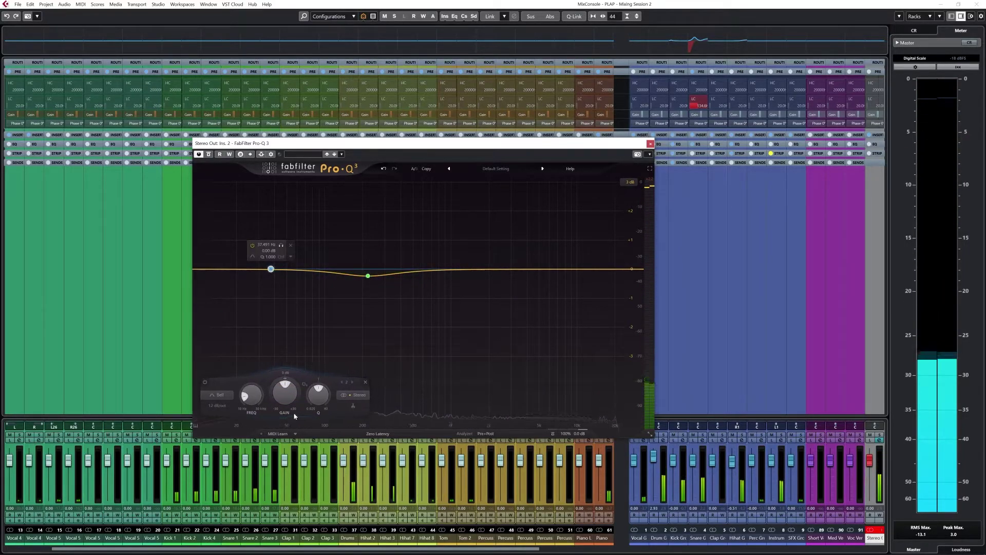
left_click_drag(284, 398, 284, 387)
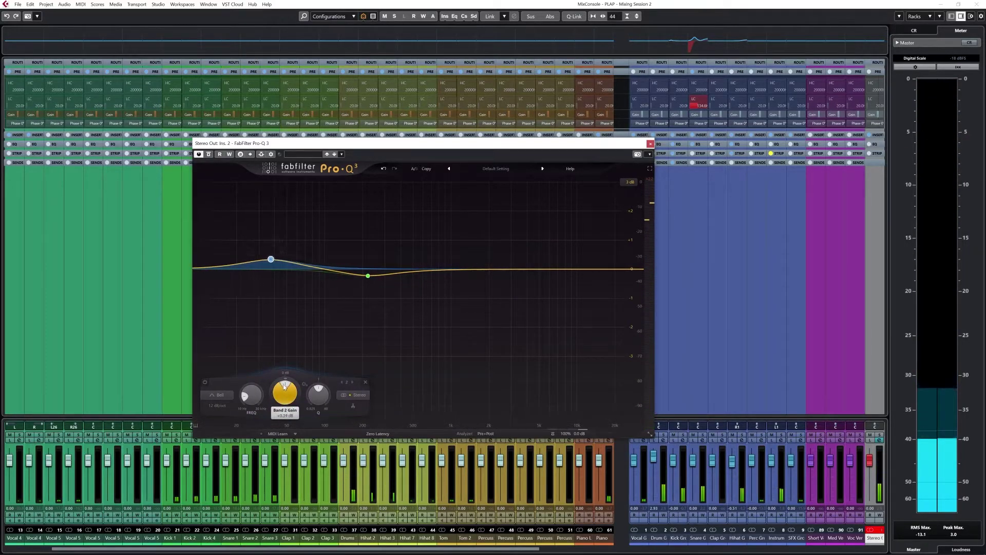
left_click(220, 395)
left_click(226, 330)
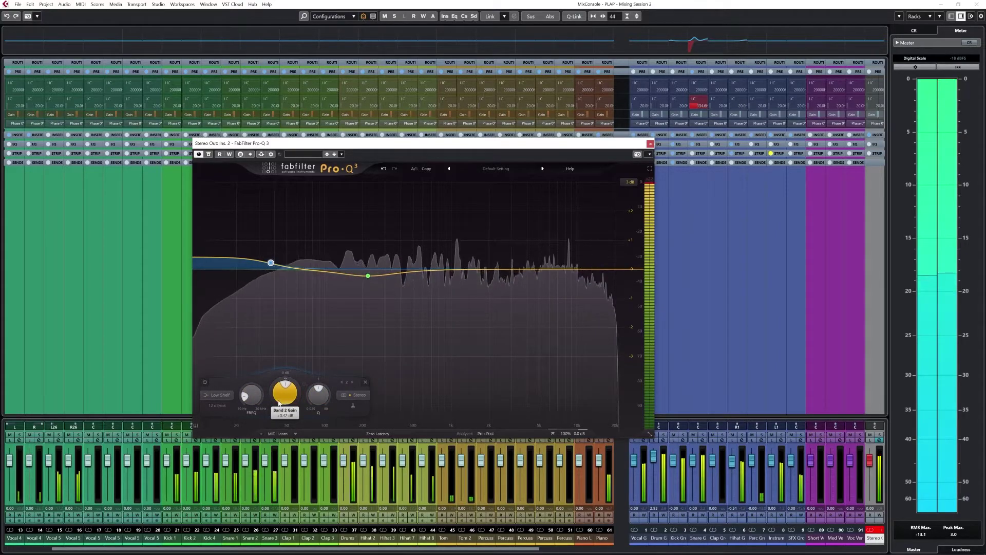
left_click_drag(250, 394, 251, 389)
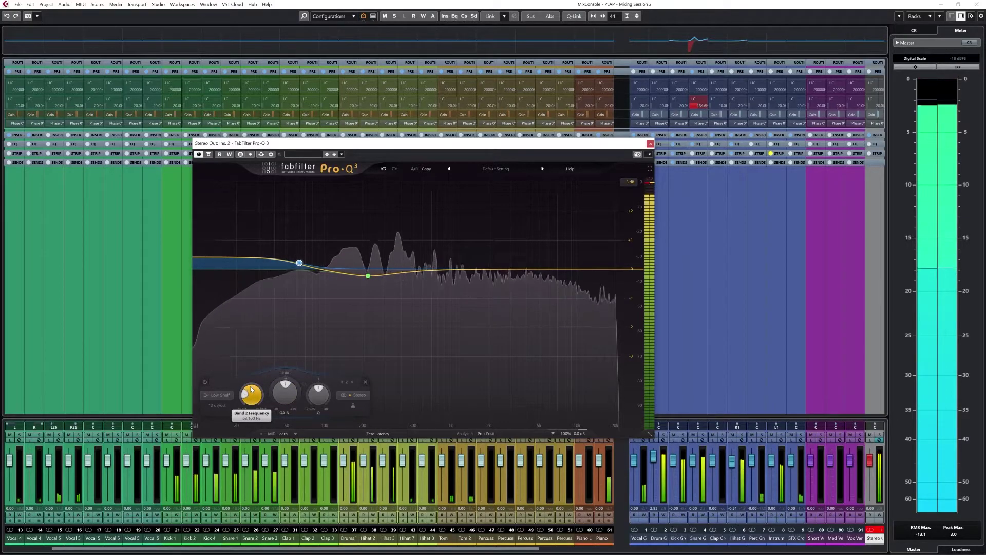
left_click_drag(250, 389, 237, 404)
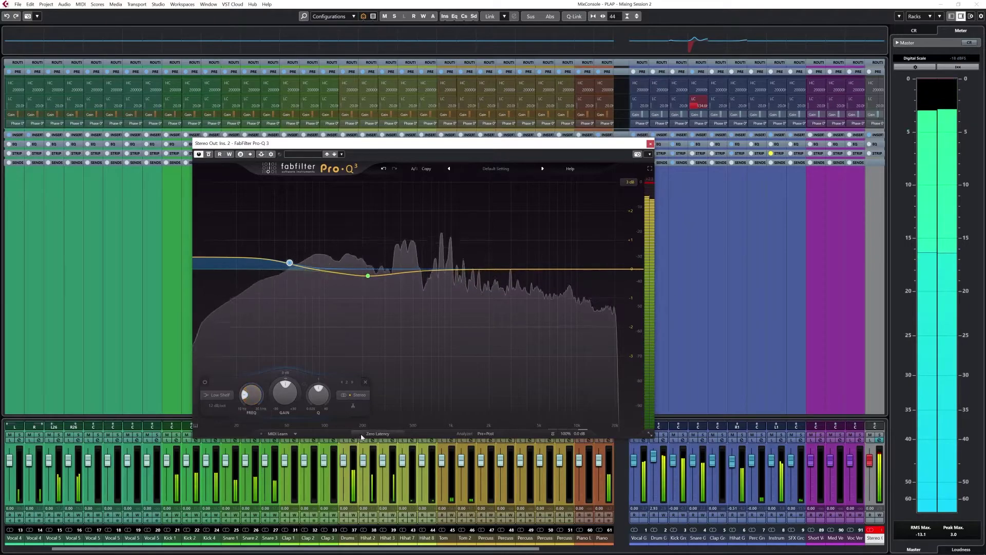
- Compare the mix with the Stereo Out Pro-Q 3 bypassed and active during playback
left_click(553, 434)
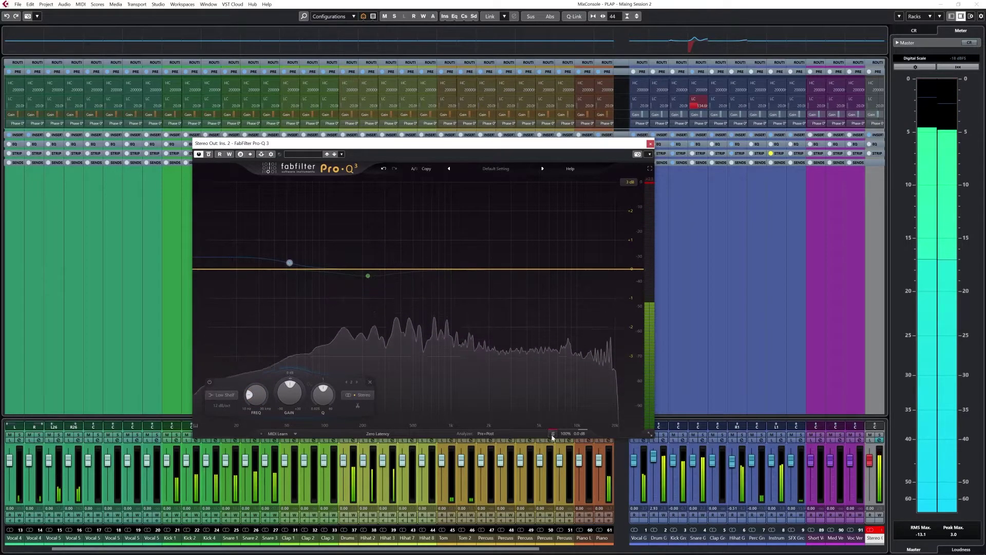
left_click(553, 434)
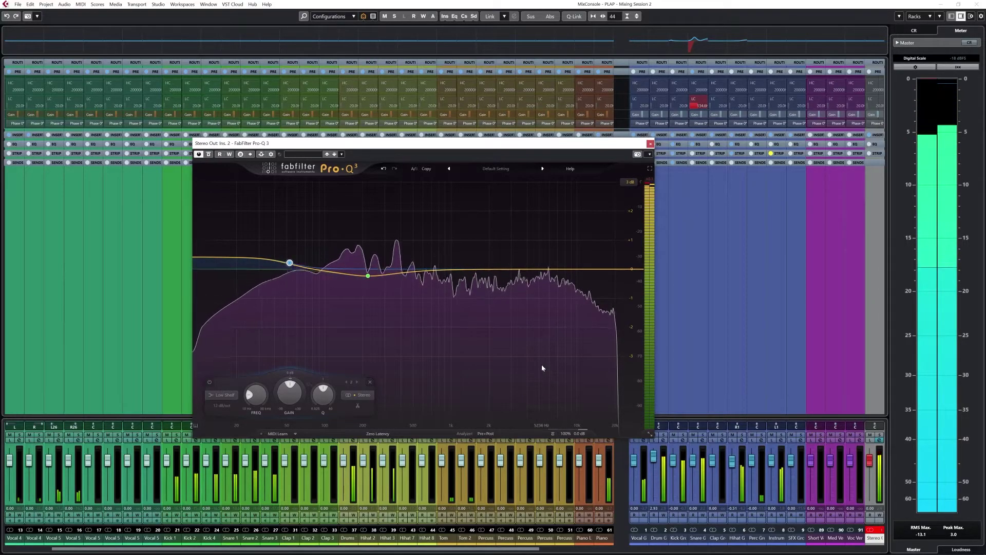
left_click(553, 435)
- Try a gentle high-shelf boost near 7.7 kHz in the Stereo Out Pro-Q 3, and delete that band
left_click_drag(566, 286, 541, 283)
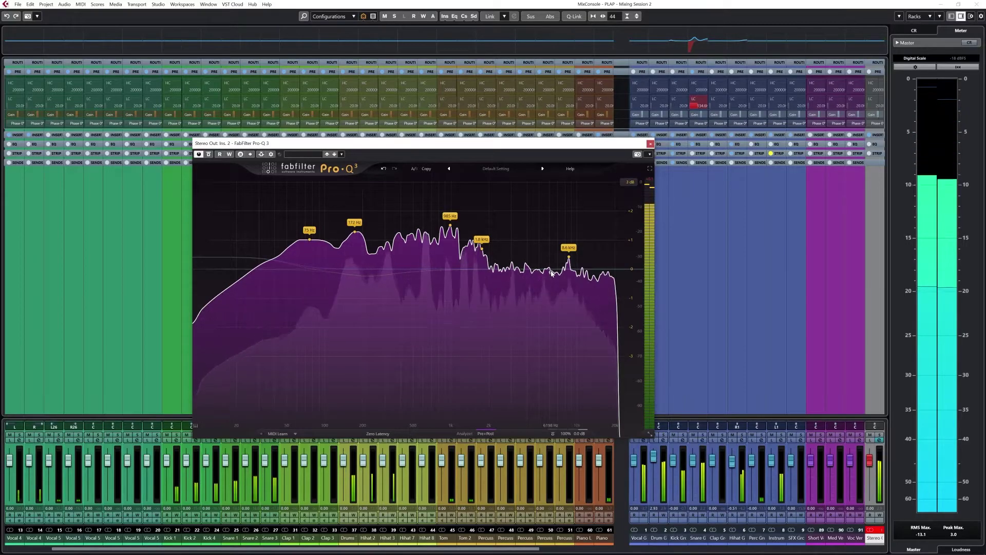
left_click_drag(553, 273, 565, 254)
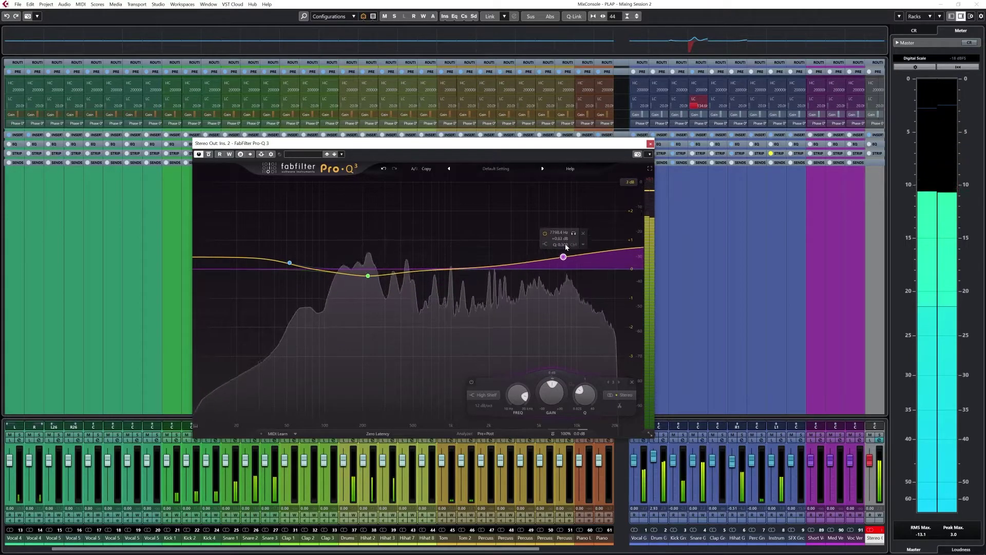
left_click(583, 233)
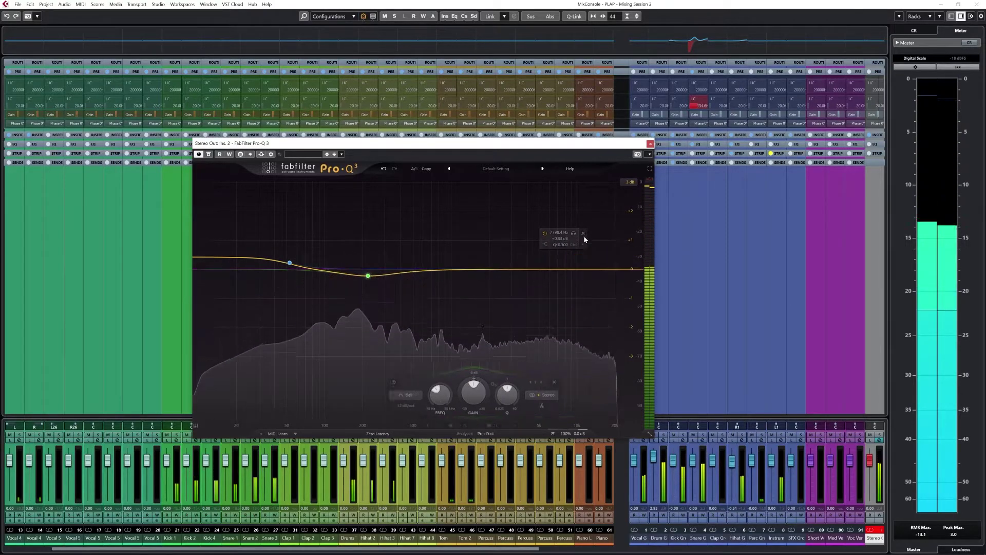
- Close the Pro-Q 3 window and insert the Maag EQ4 in the third insert slot of Stereo Out
left_click(650, 143)
left_click(228, 240)
type("4")
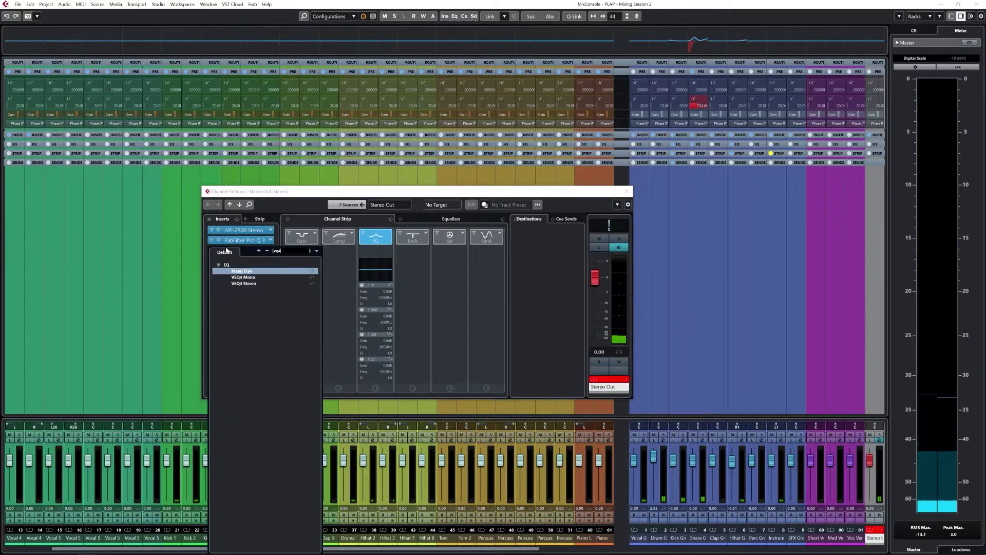
left_click(240, 272)
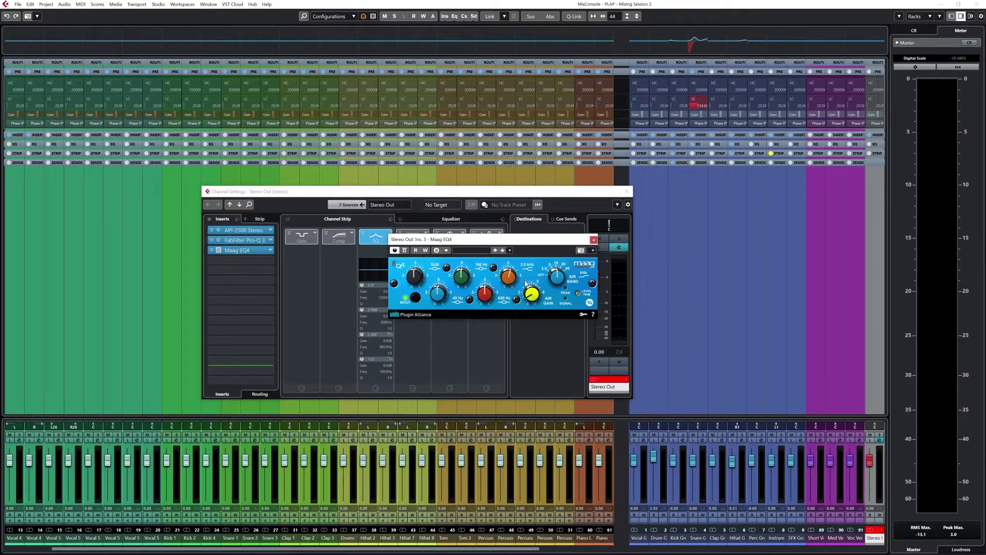
- Play the mix and compare the Maag EQ4 bypassed and active, leaving it active and closing its window
key("space")
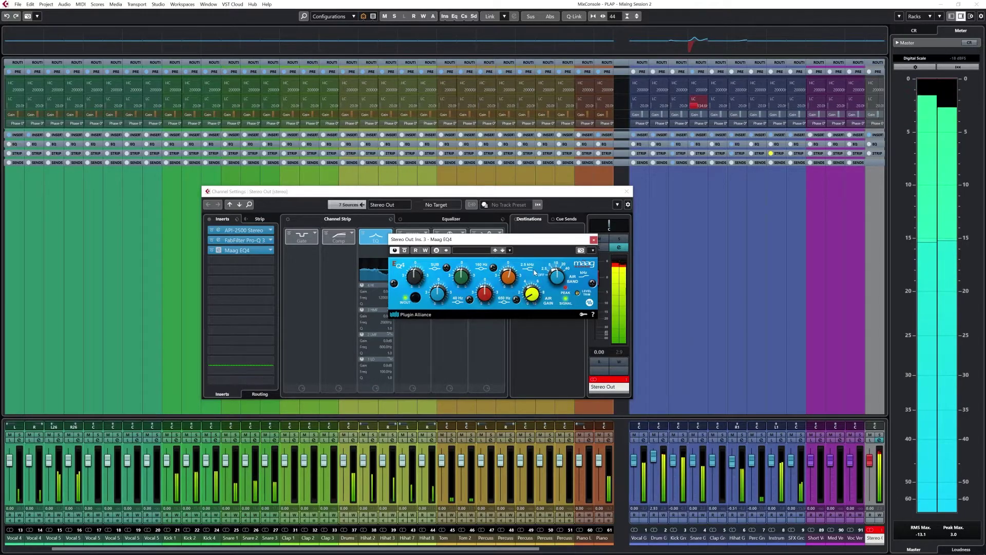
left_click(405, 250)
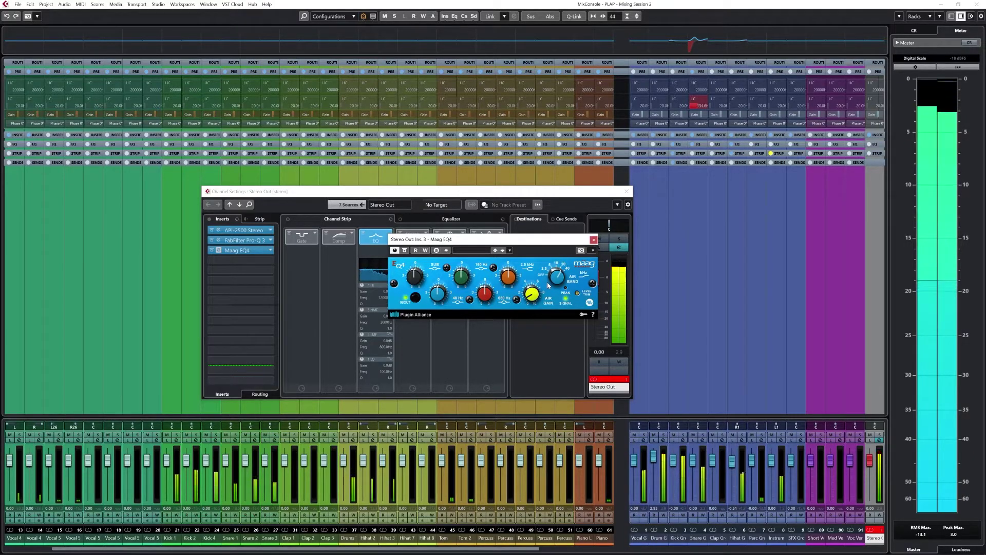
left_click(405, 250)
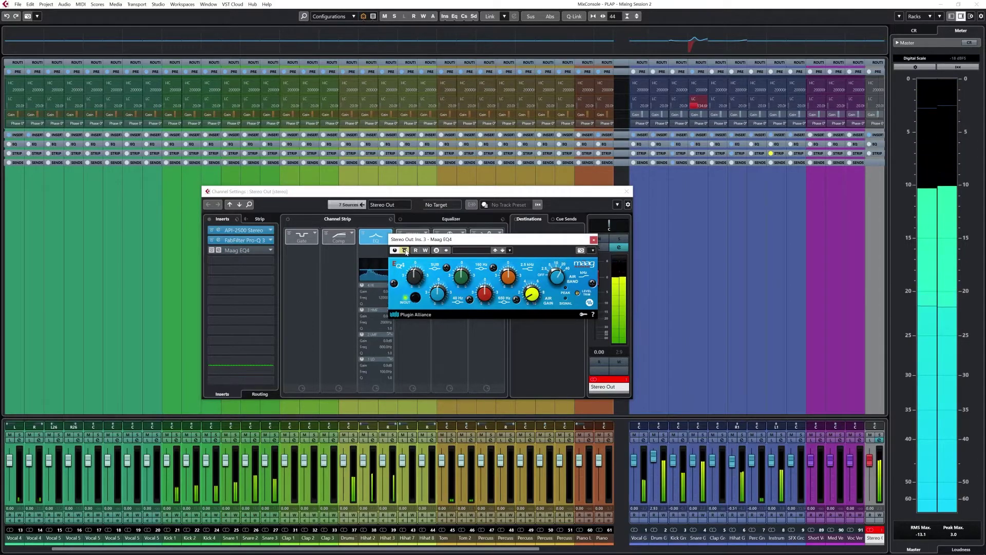
left_click(405, 251)
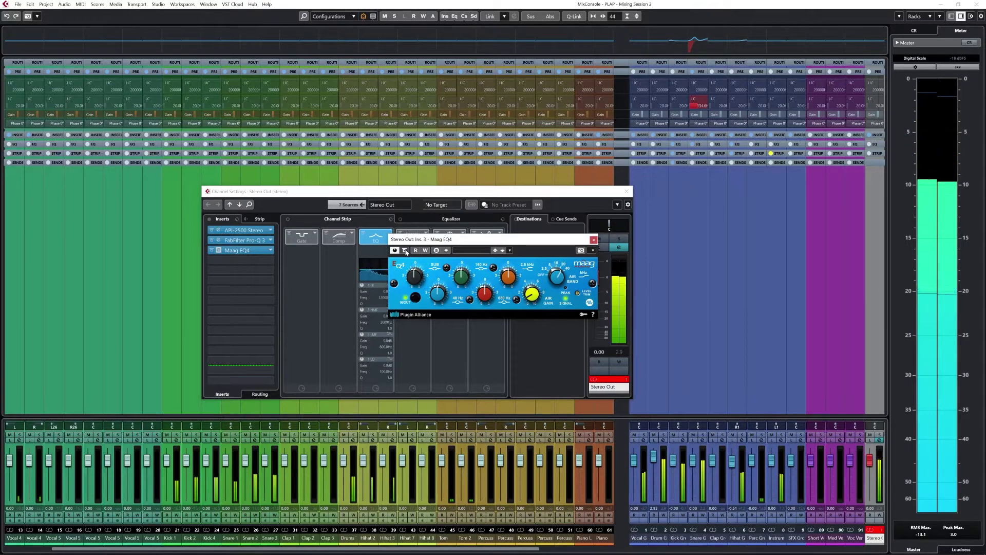
left_click(593, 240)
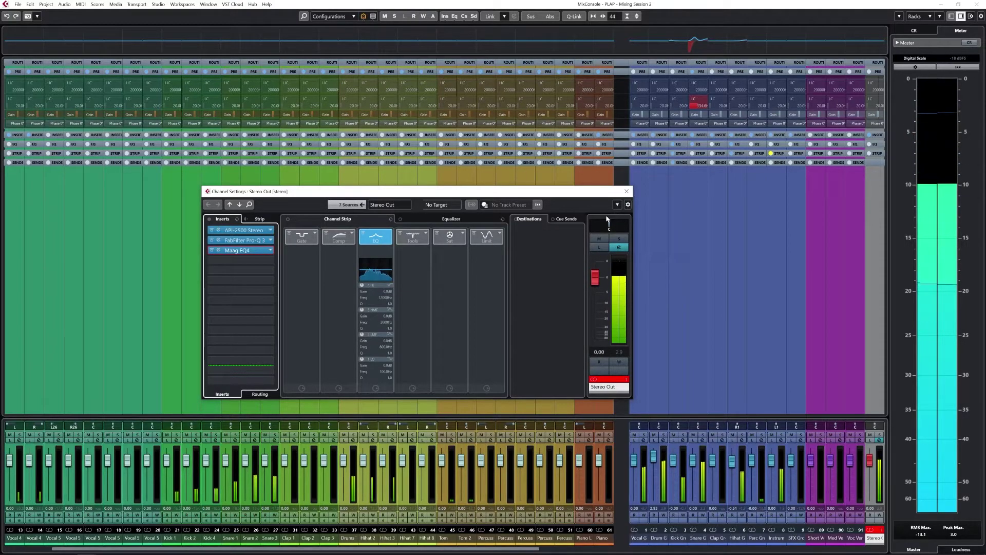
- Insert the SuperVision analyzer in the fourth insert slot of Stereo Out
left_click(257, 259)
type("super")
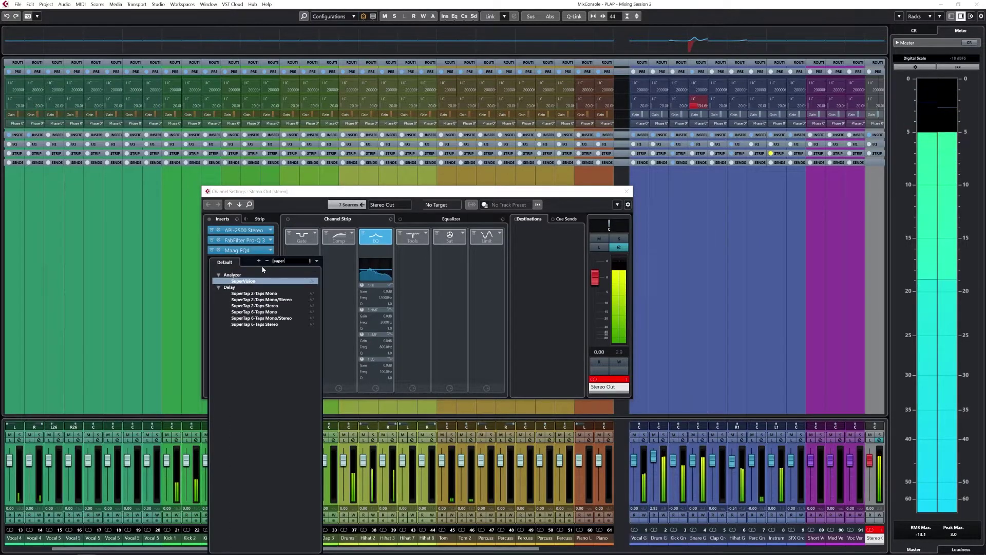
key("Return")
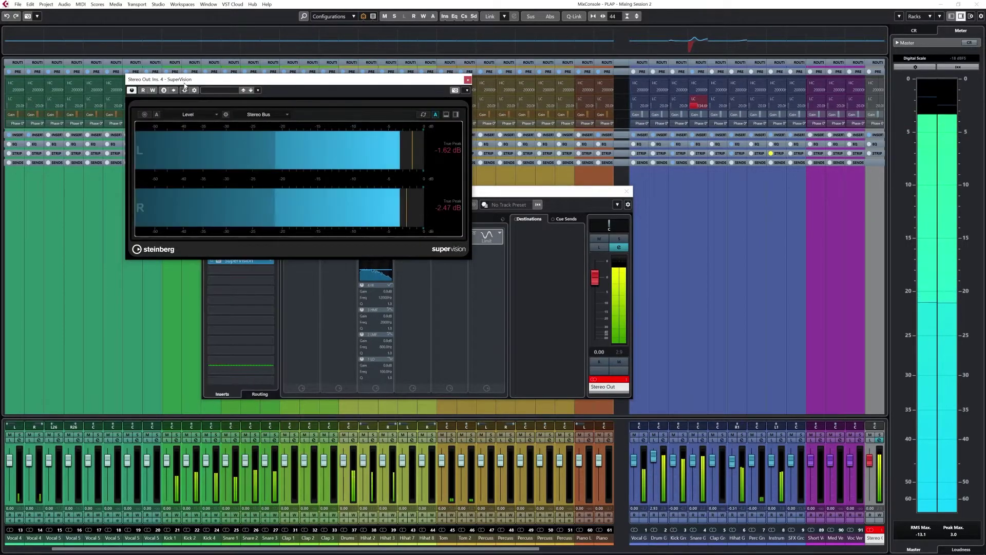
- Load the Mastering Weaux preset into SuperVision
left_click(258, 90)
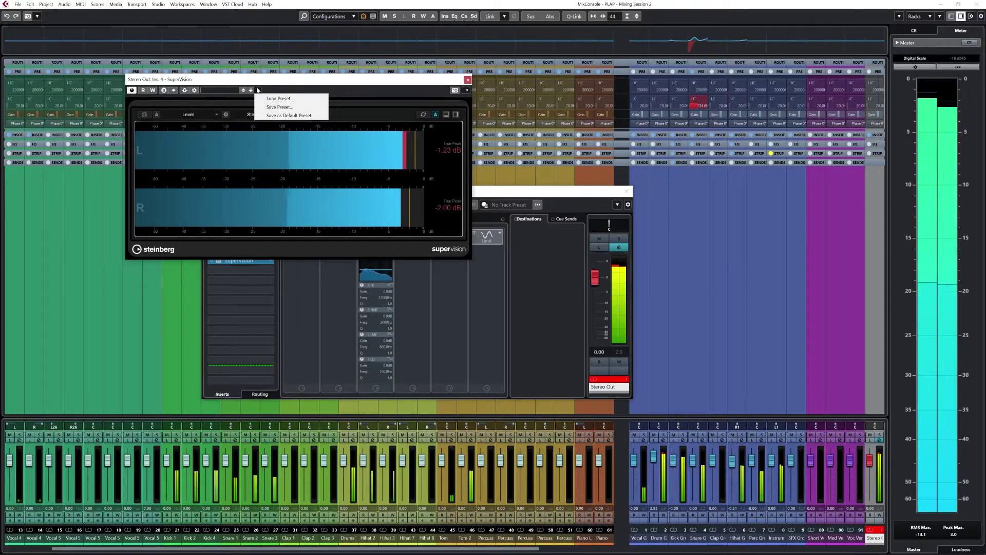
left_click(274, 96)
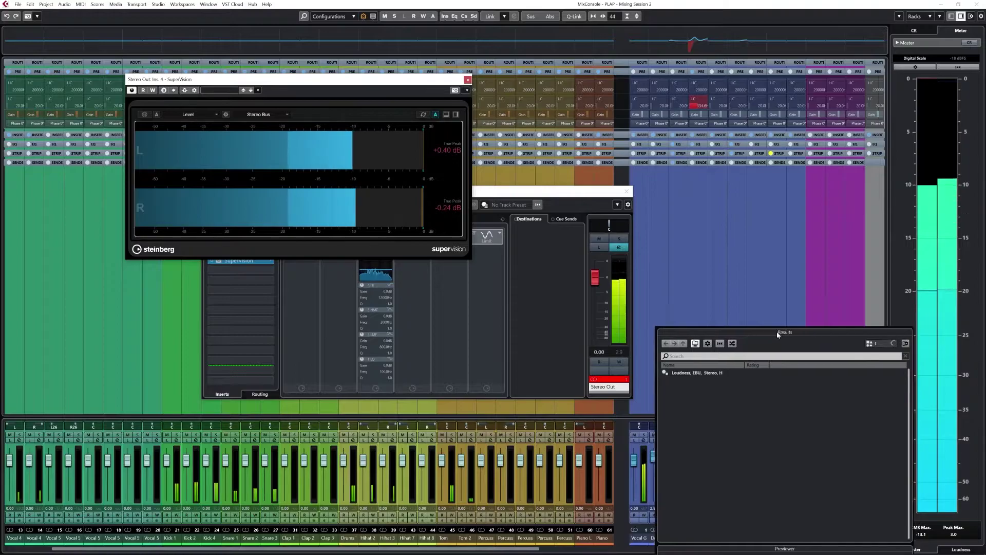
left_click_drag(779, 333, 600, 251)
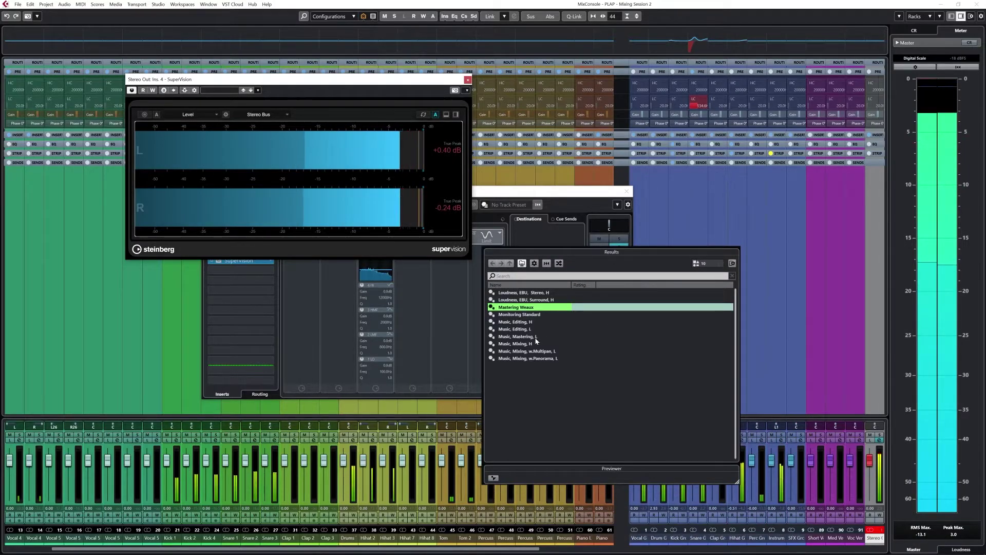
double_click(526, 310)
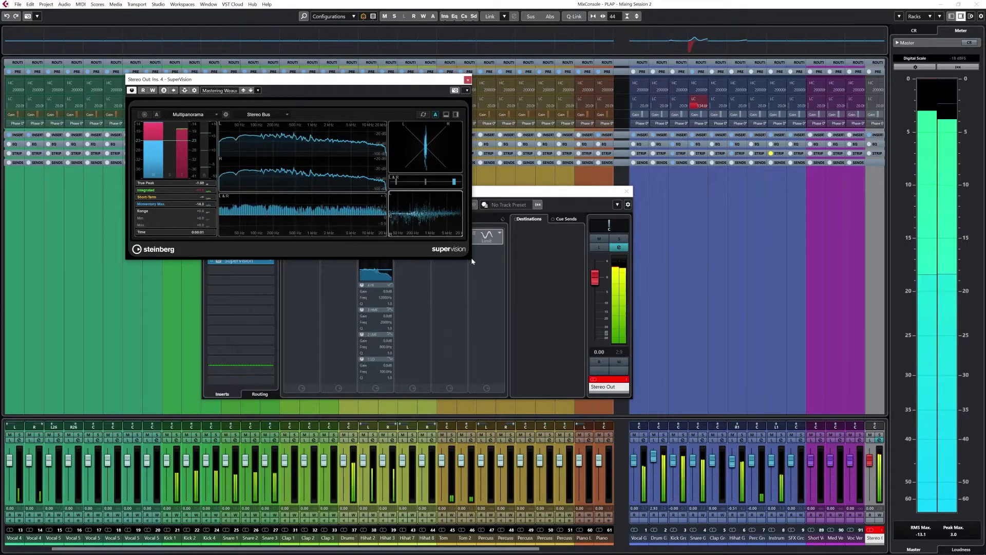
- Enlarge the SuperVision window and restart playback to examine the mix's loudness, spectrum and stereo image
left_click_drag(471, 261, 745, 429)
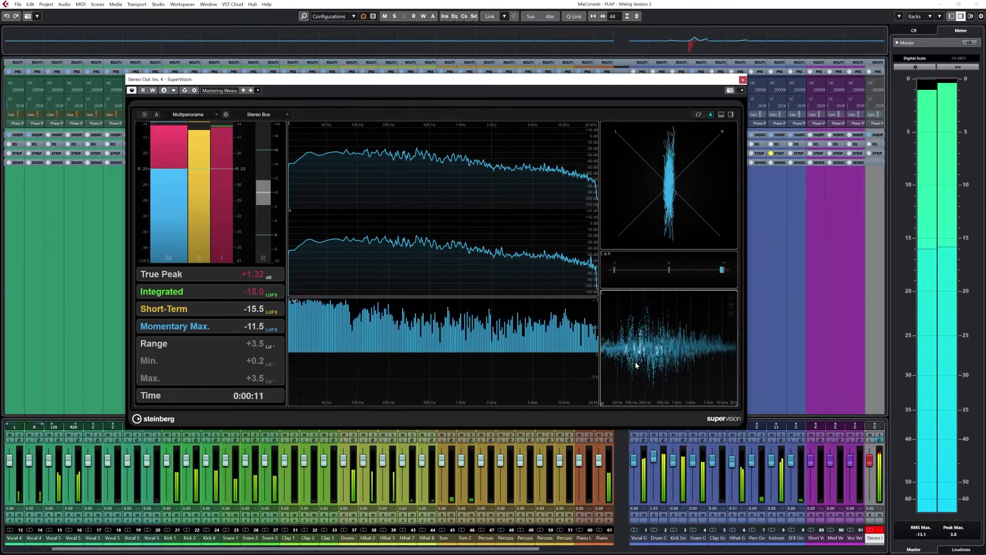
key("space")
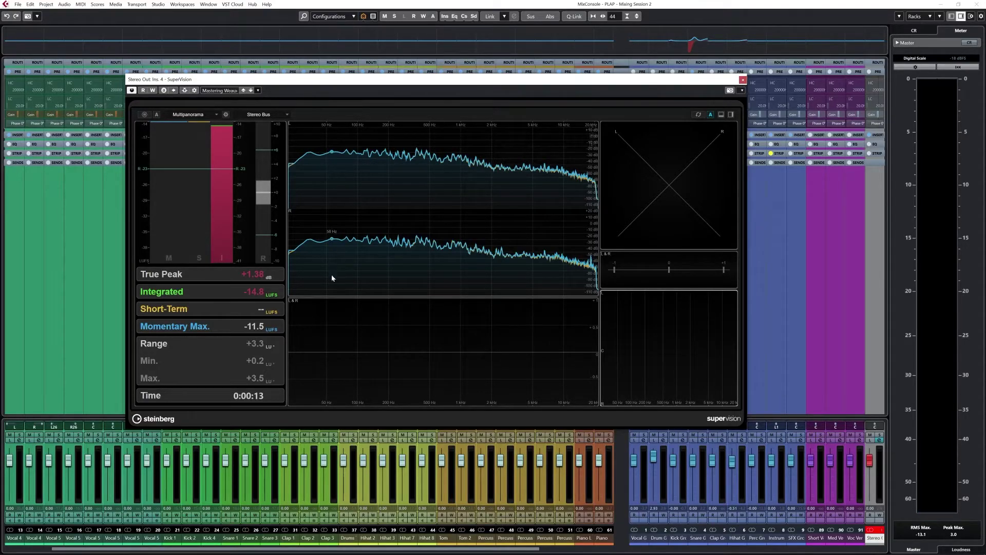
key("space")
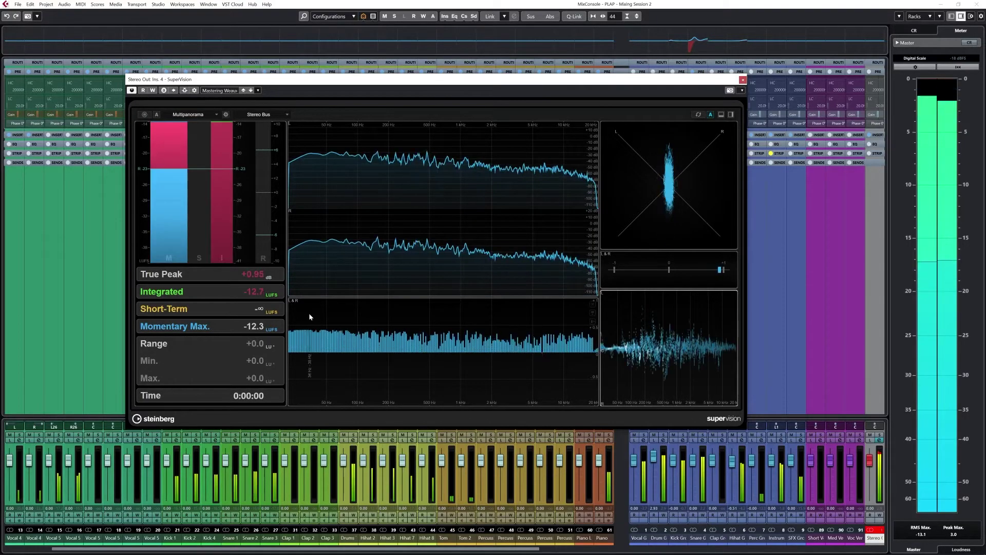
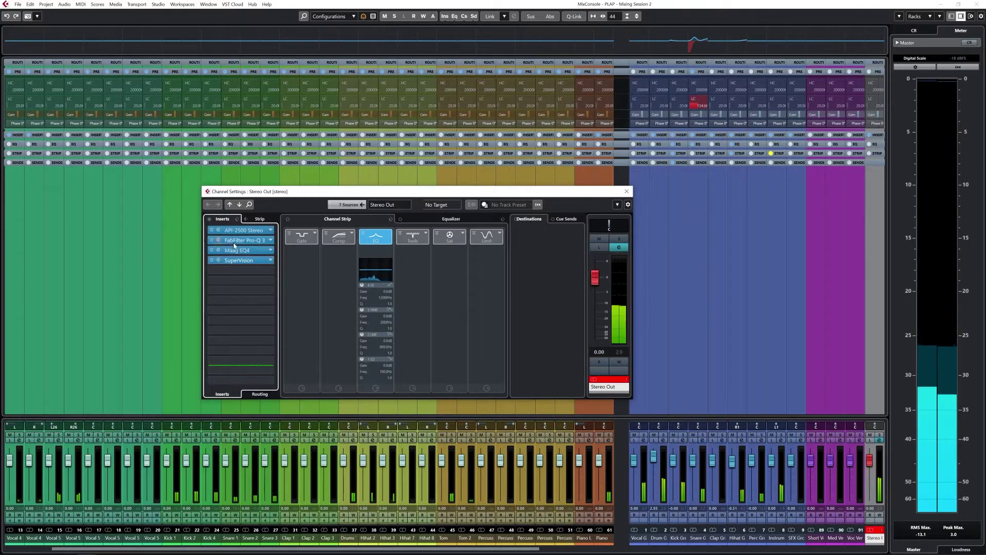
- Add a third band to the Stereo Out Pro-Q 3 as a side-only bell boost of about +0.51 dB near 7.1 kHz
left_click(234, 245)
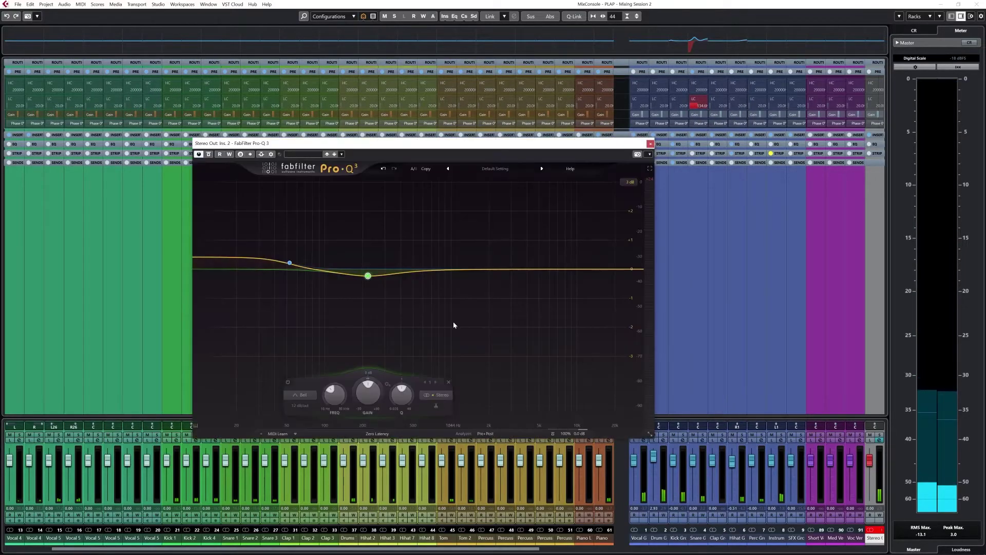
double_click(555, 269)
right_click(555, 269)
mouse_move(599, 307)
left_click(648, 339)
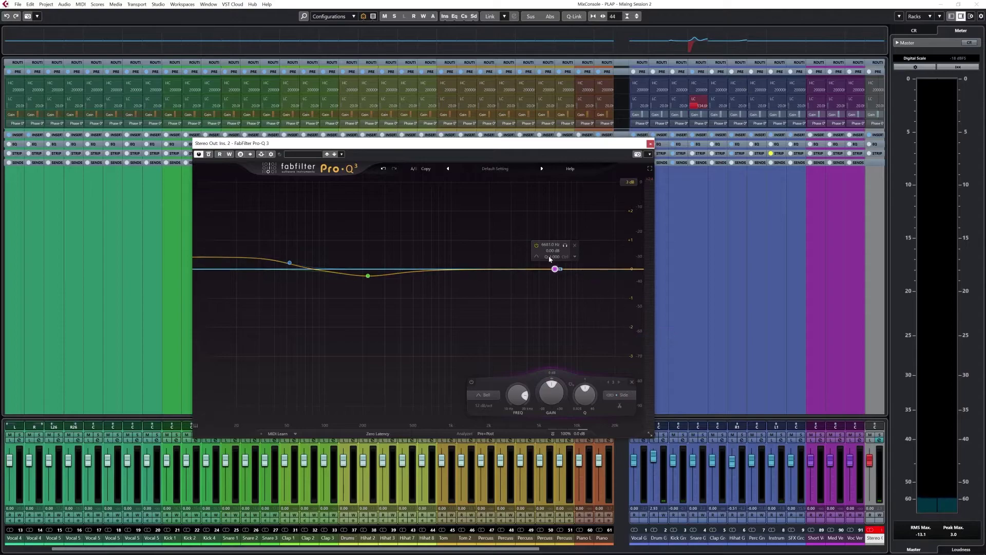
left_click_drag(558, 270, 561, 255)
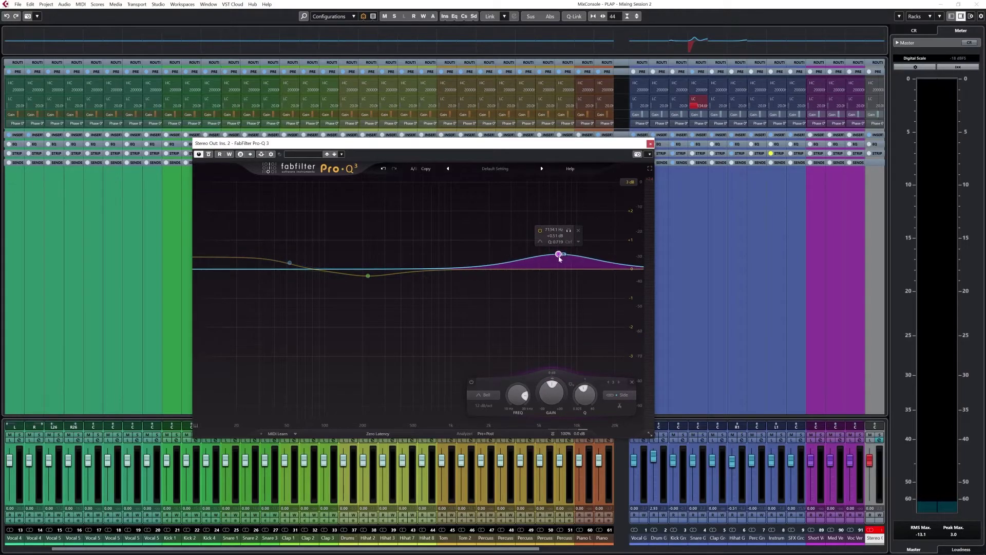
- Audition the side bell band during playback and move its frequency to about 7.7 kHz
key("space")
left_click(569, 231)
mouse_move(568, 232)
left_mouse_down()
mouse_move(514, 232)
mouse_move(574, 237)
left_mouse_up()
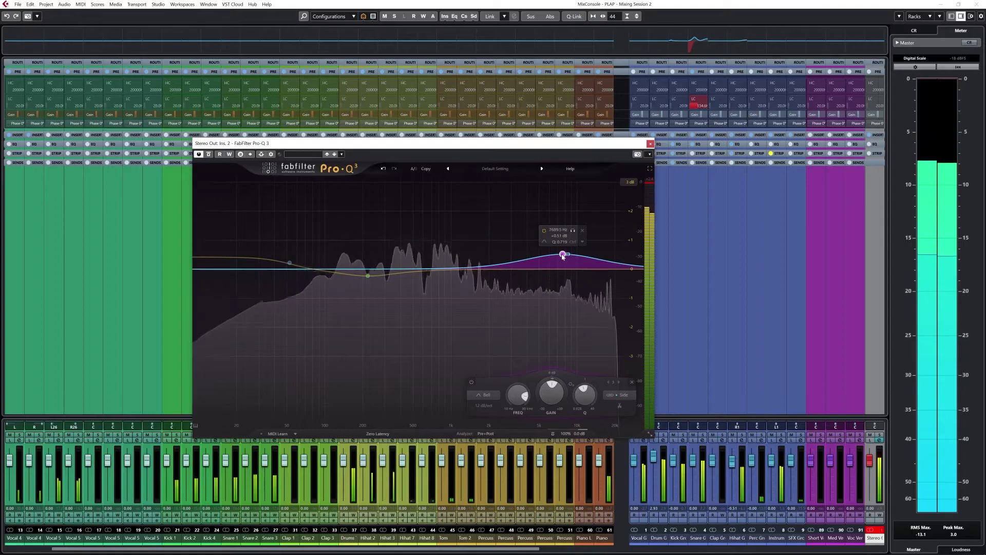
- Compare the side bell band bypassed and enabled, and lower its gain to about +0.43 dB
left_click(543, 230)
left_click(544, 230)
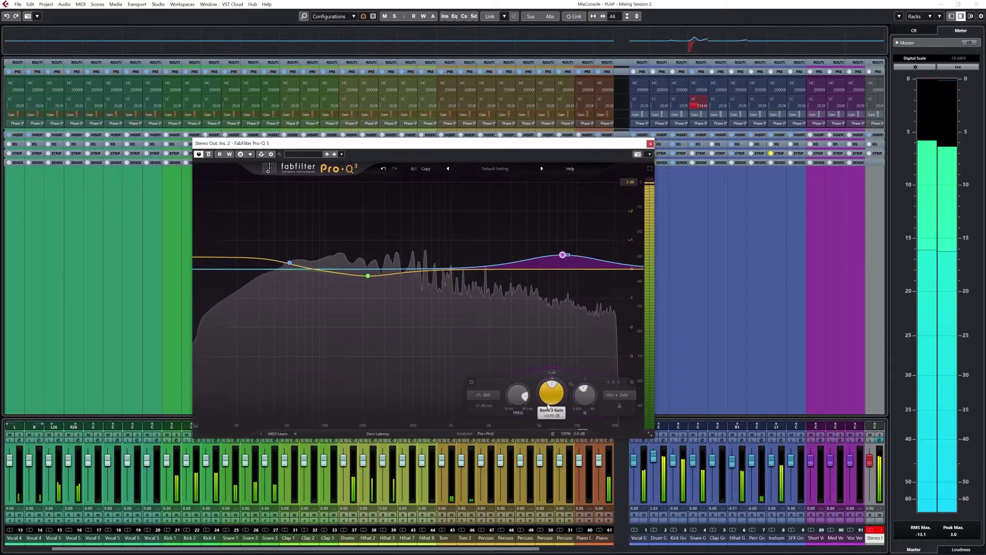
left_click(544, 233)
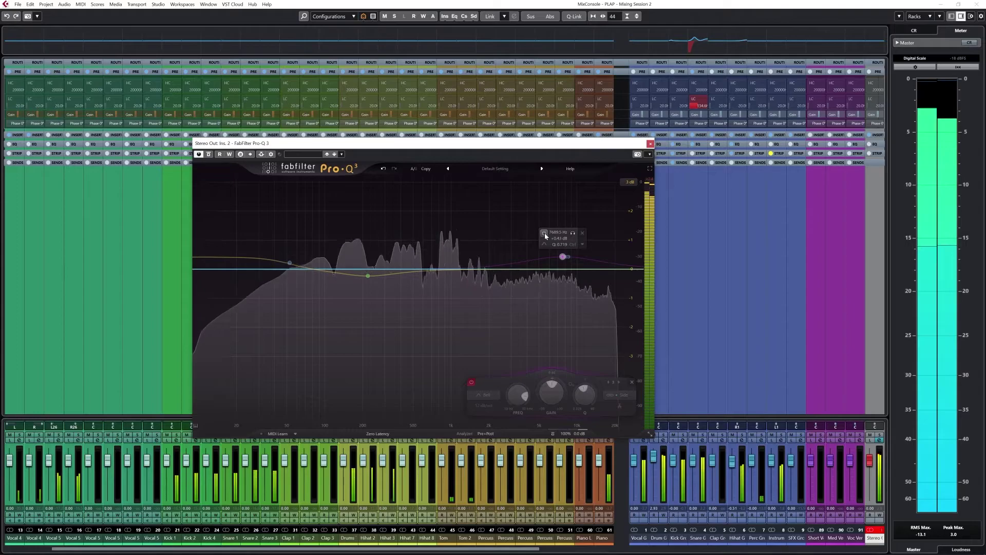
left_click(544, 234)
- Hide the mixer and play the whole song from near its start to review the finished mix
key("F3")
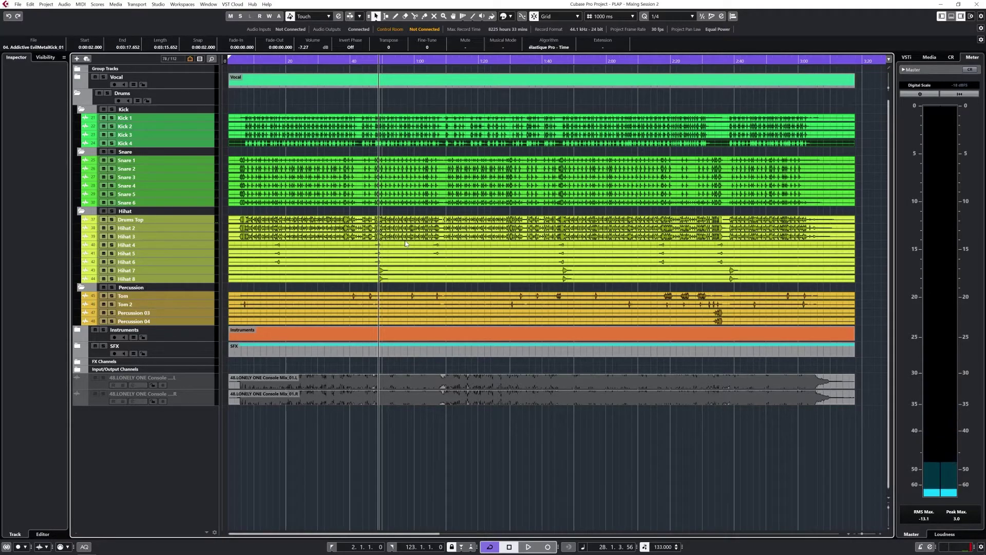
left_click(241, 62)
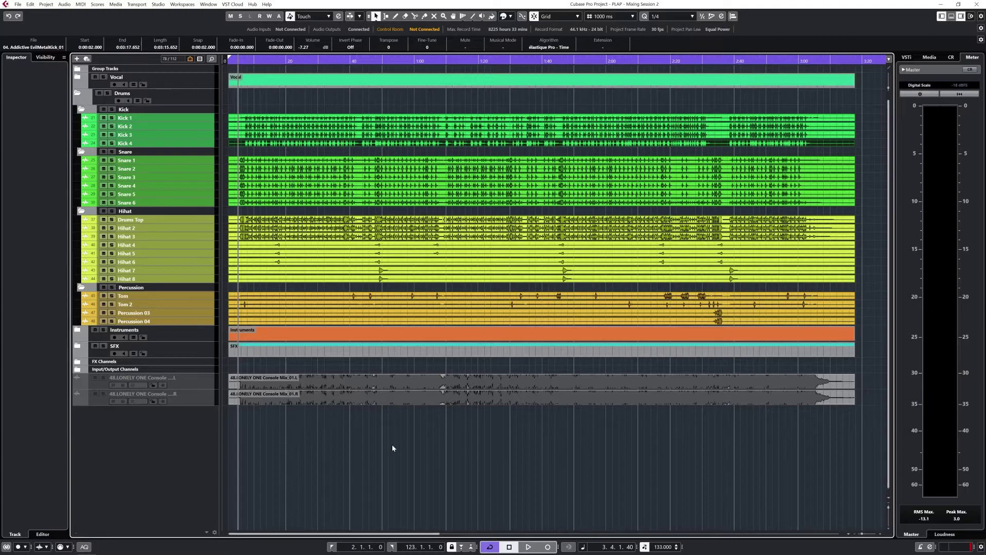
key("space")
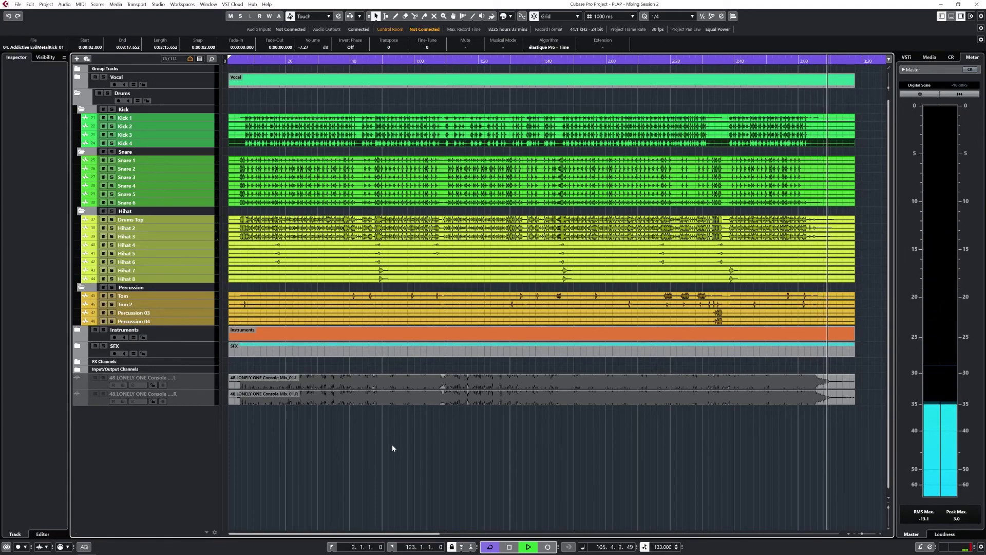
key("KP_1")
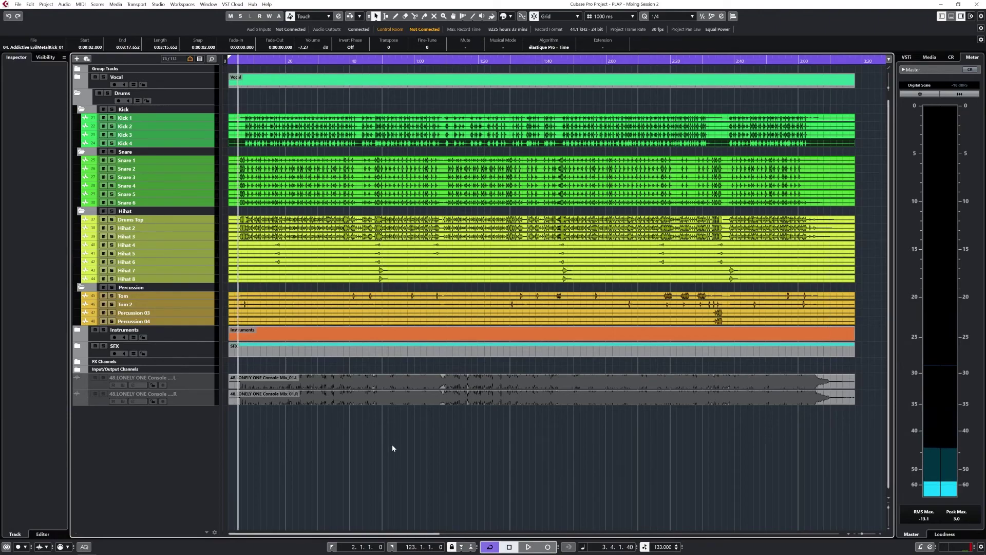